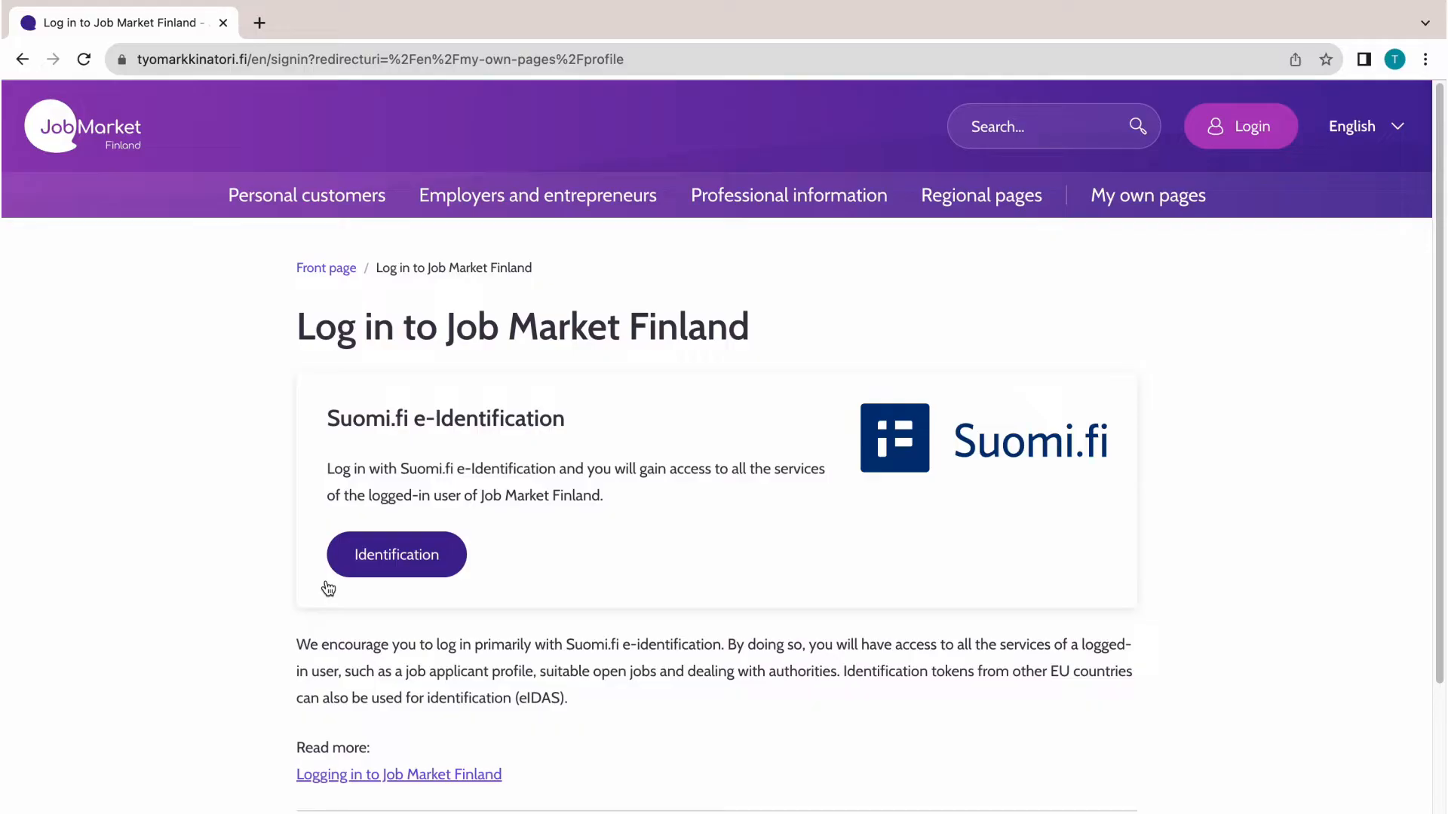
Log in to Job Market Finland through Suomi.fi e-Identification, using OP Bank Group as the identification method.
{"action": "left_click", "coordinate": [430, 559]}
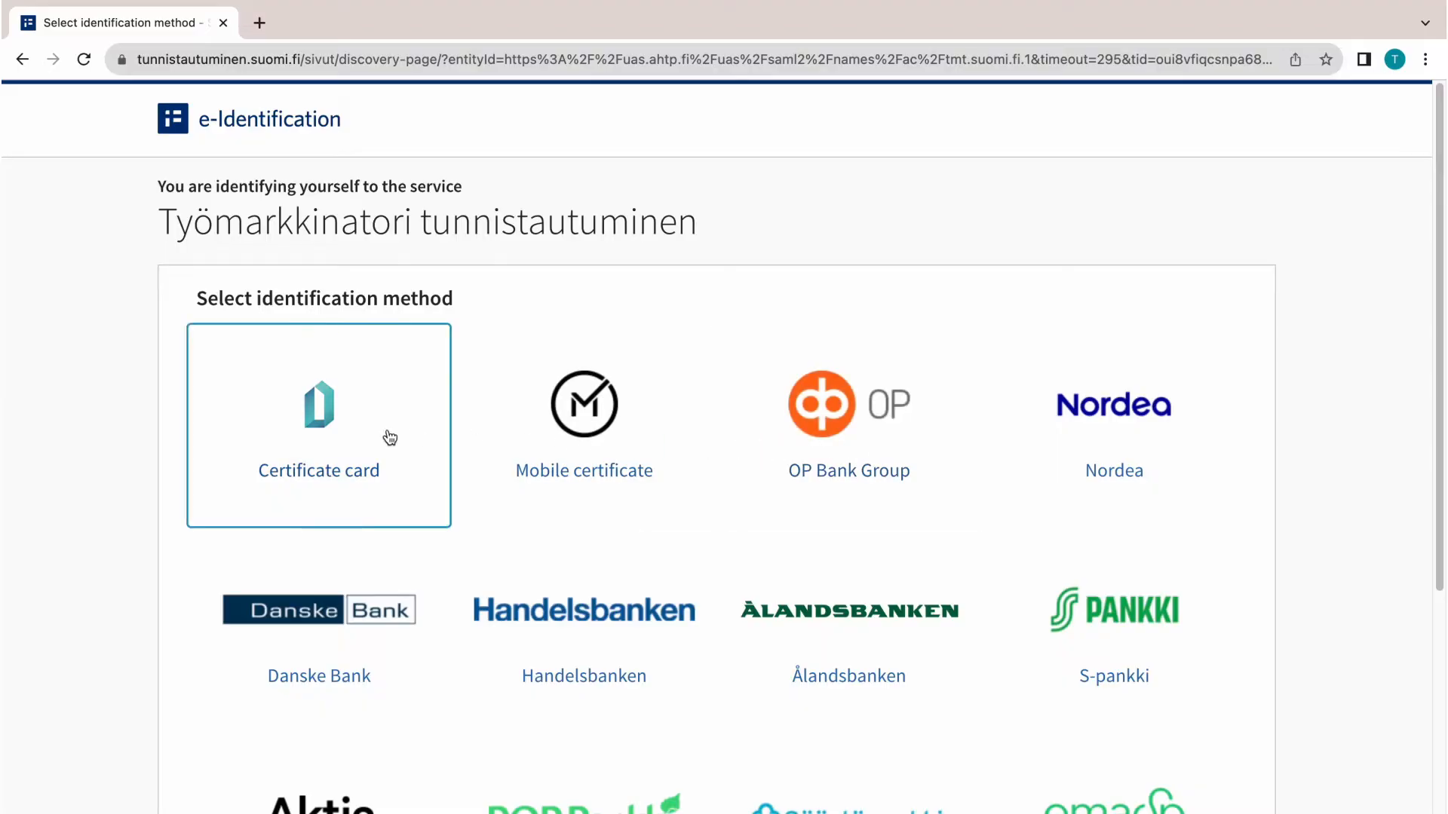
{"action": "left_click", "coordinate": [784, 451]}
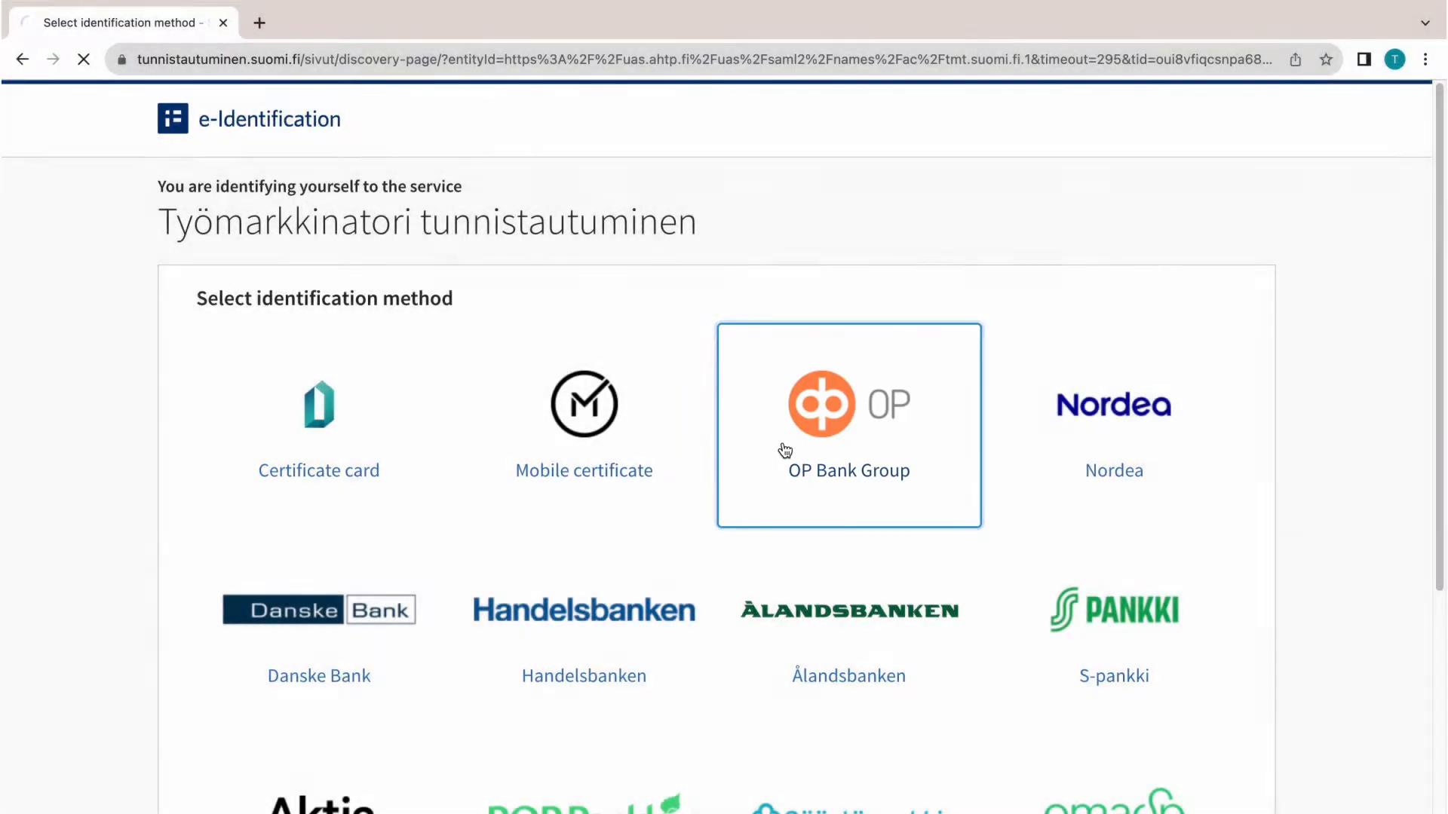
{"action": "key", "text": "shift+Tab"}
{"action": "key", "text": "shift+Tab"}
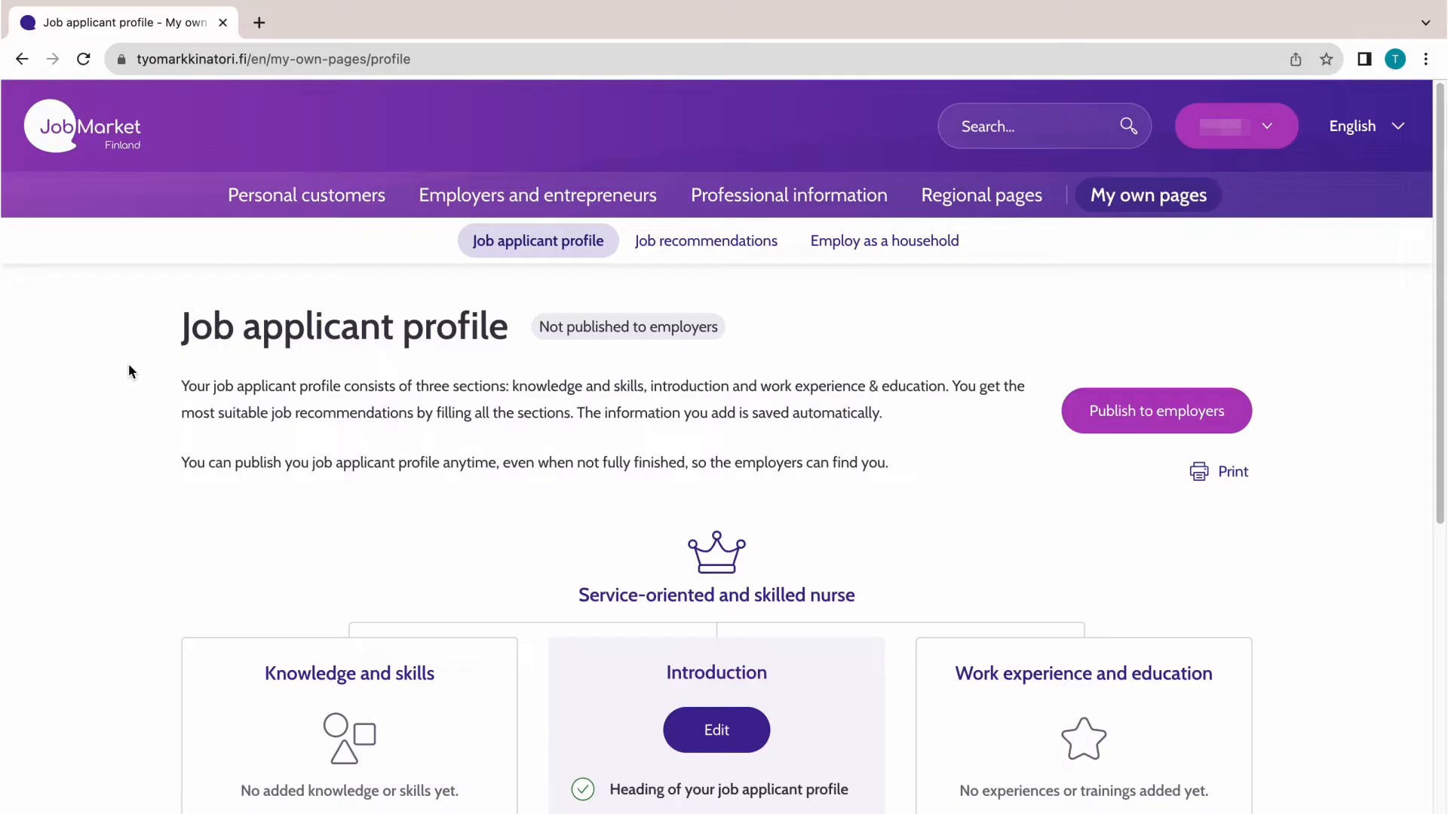
Start adding new entries to the Knowledge and skills section of the job applicant profile.
{"action": "scroll", "coordinate": [128, 364], "scroll_direction": "down", "scroll_amount": 3}
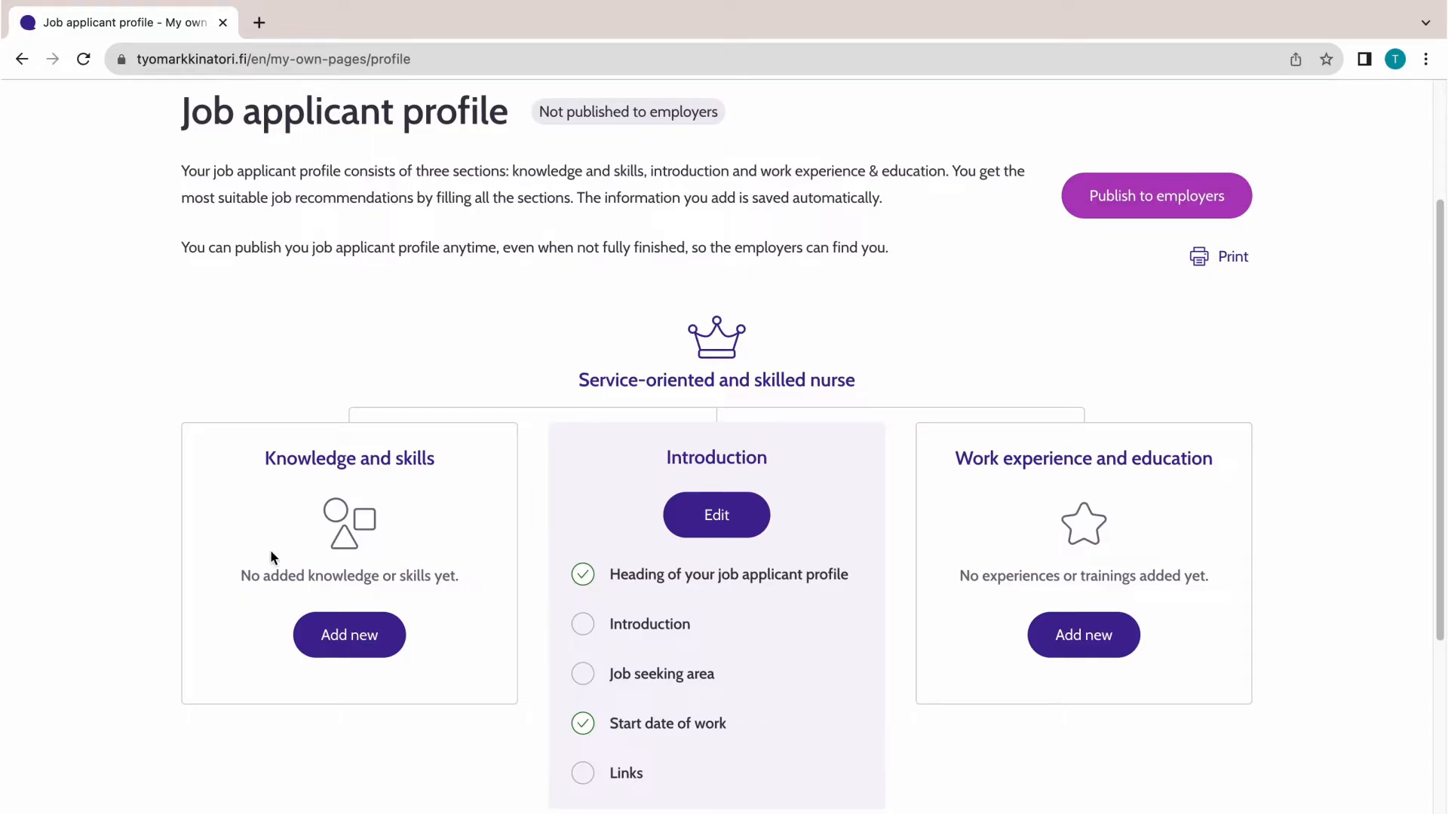
{"action": "left_click", "coordinate": [334, 637]}
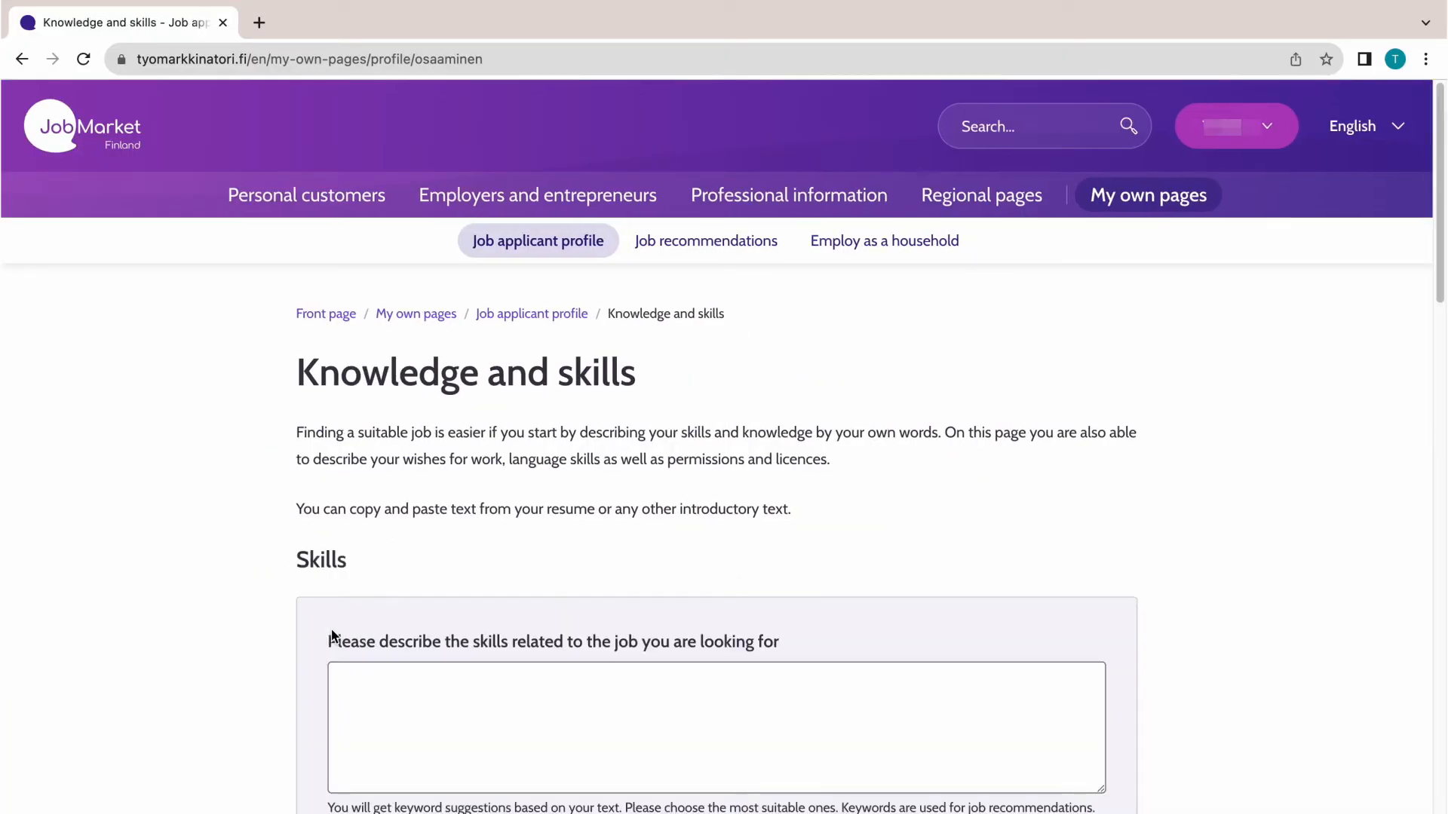
{"action": "left_click", "coordinate": [461, 722]}
{"action": "left_click", "coordinate": [210, 692]}
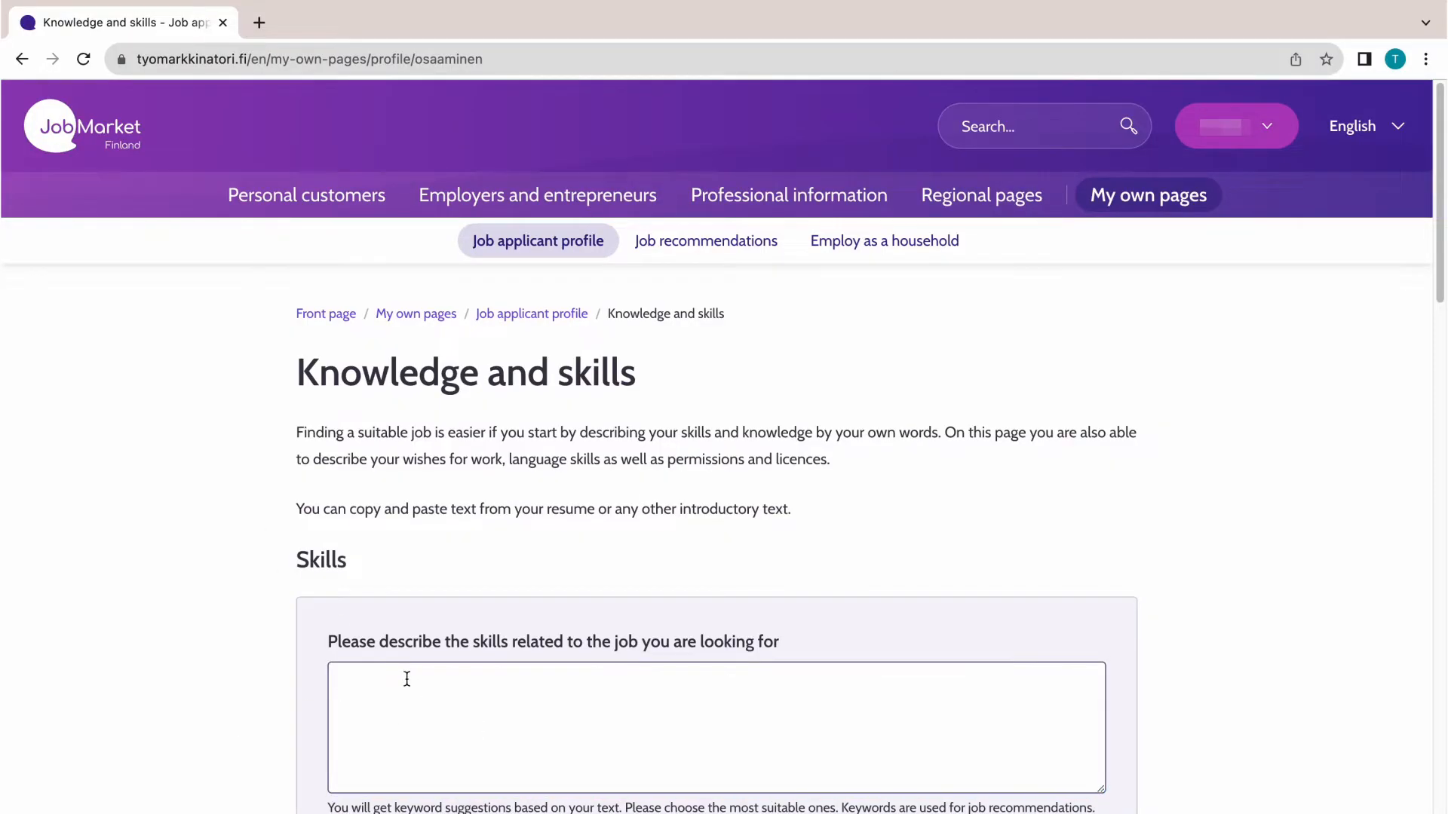
Describe the skills: service-oriented, dedicated nurse with three years of healthcare experience, excellent in patient care, calm accurate medical procedures, solution-focused, adept at departmental and workload management.
{"action": "scroll", "coordinate": [407, 679], "scroll_direction": "down", "scroll_amount": 3}
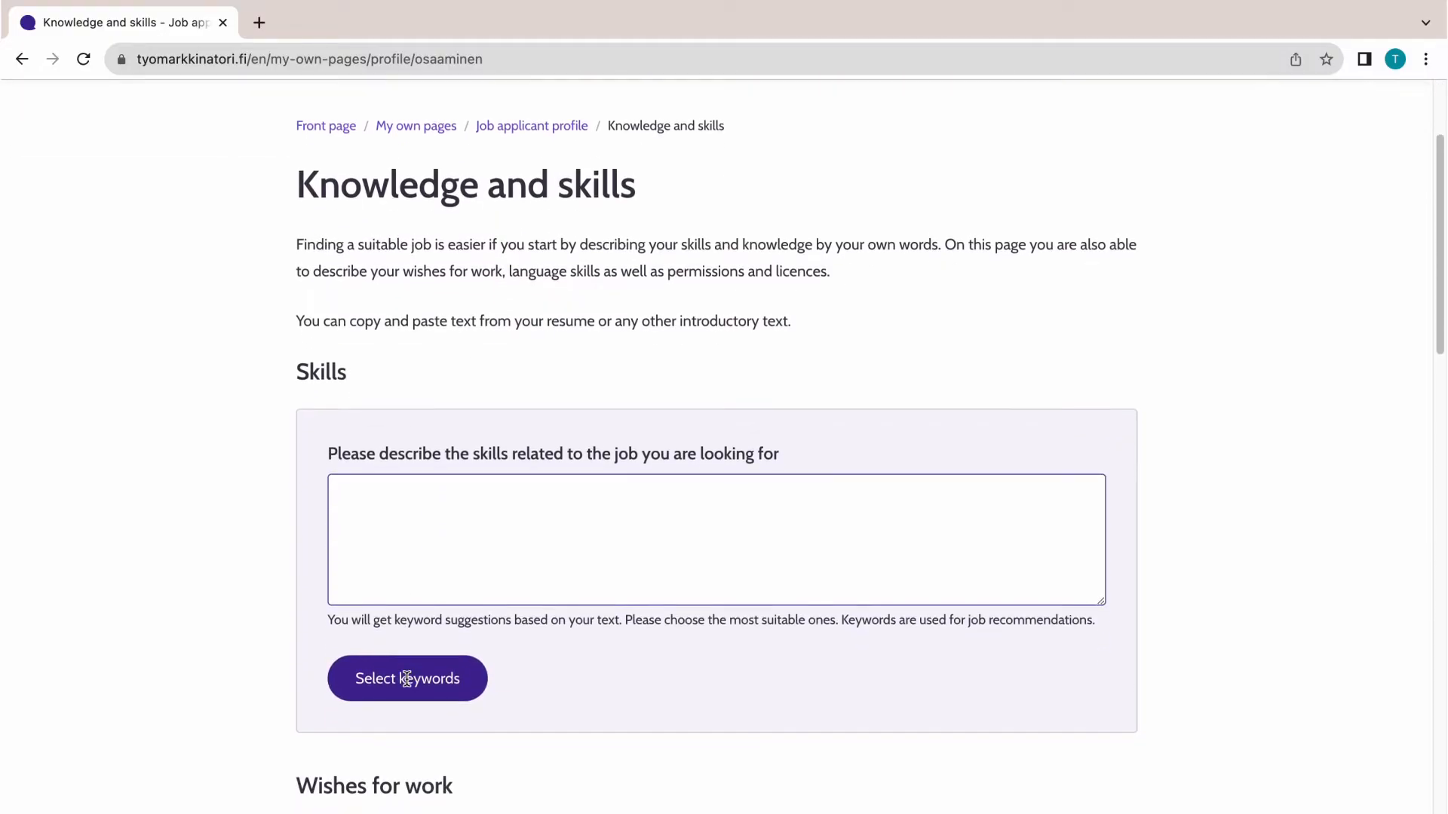
{"action": "left_click", "coordinate": [411, 512]}
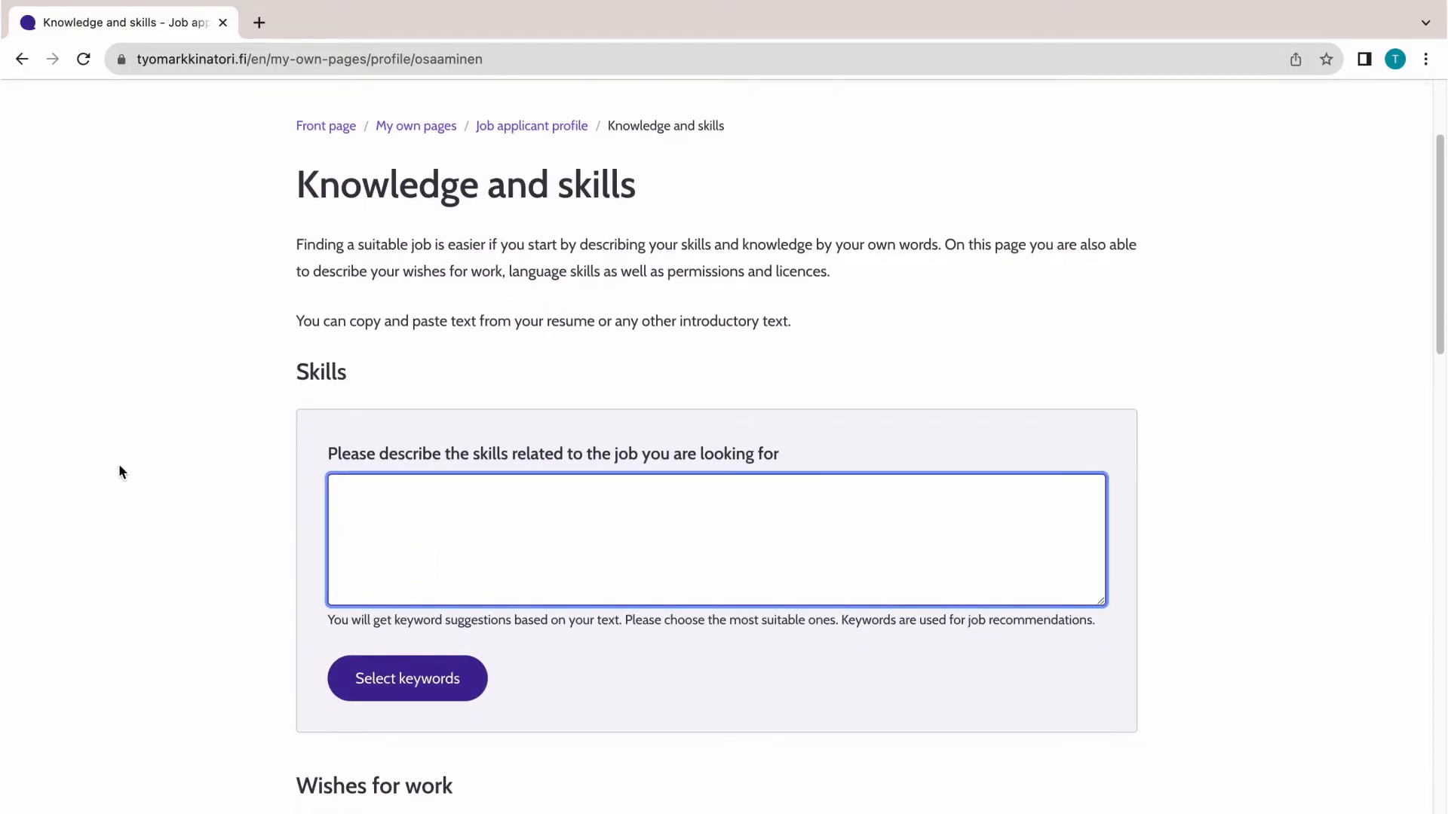
{"action": "type", "text": "I am "}
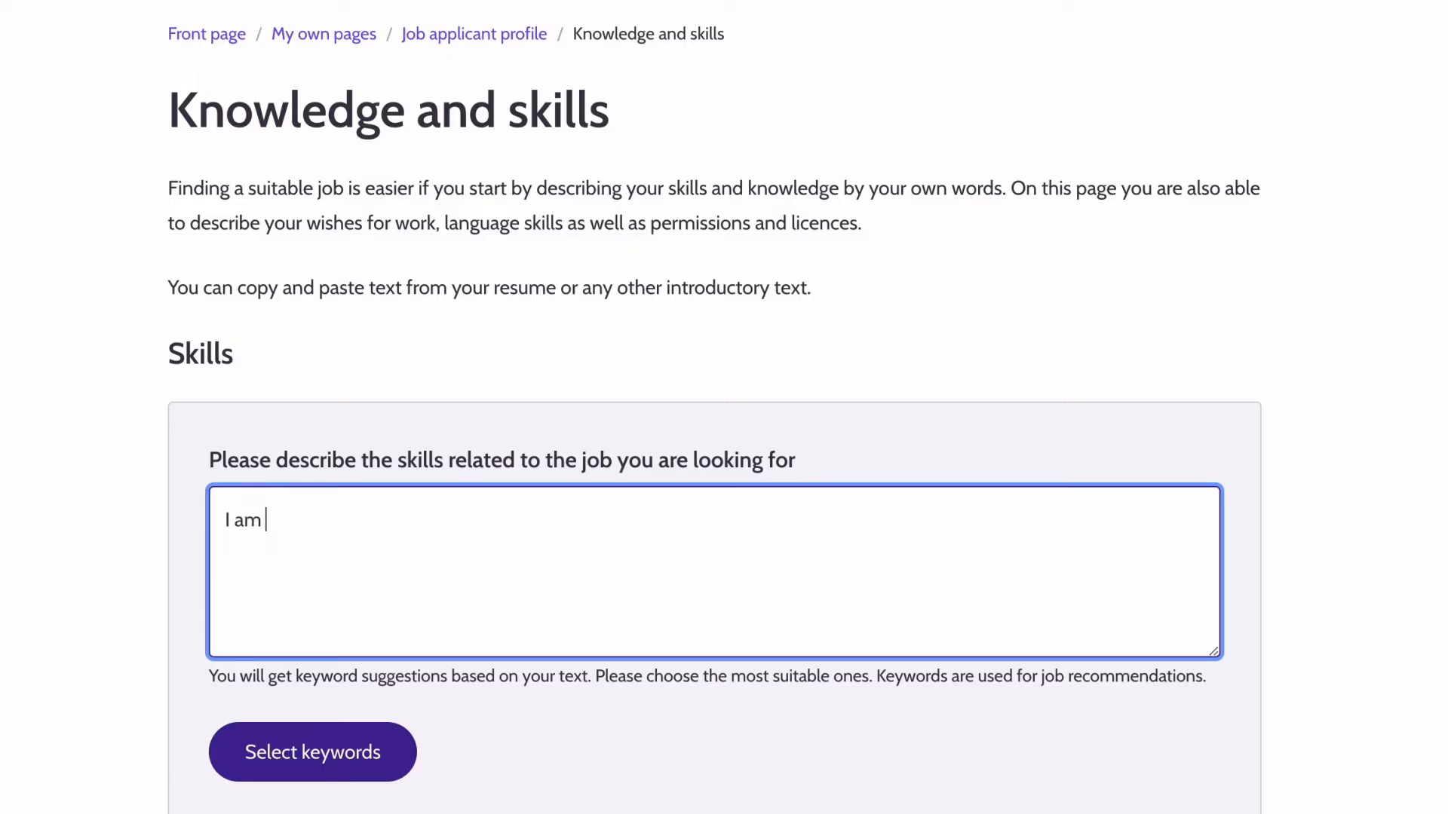
{"action": "type", "text": "a service-oriented and ded"}
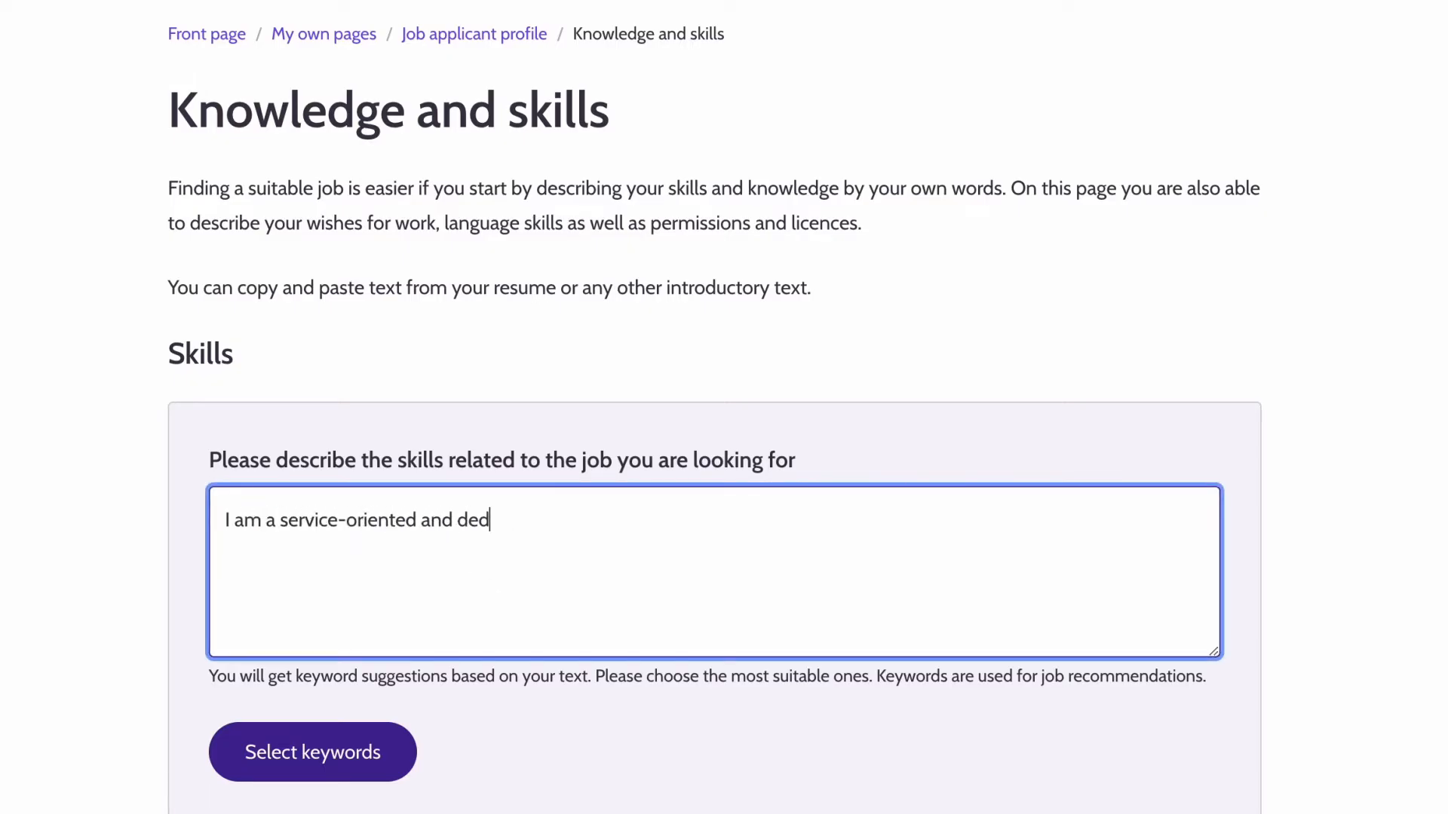
{"action": "type", "text": "icated nurse with three years of expe"}
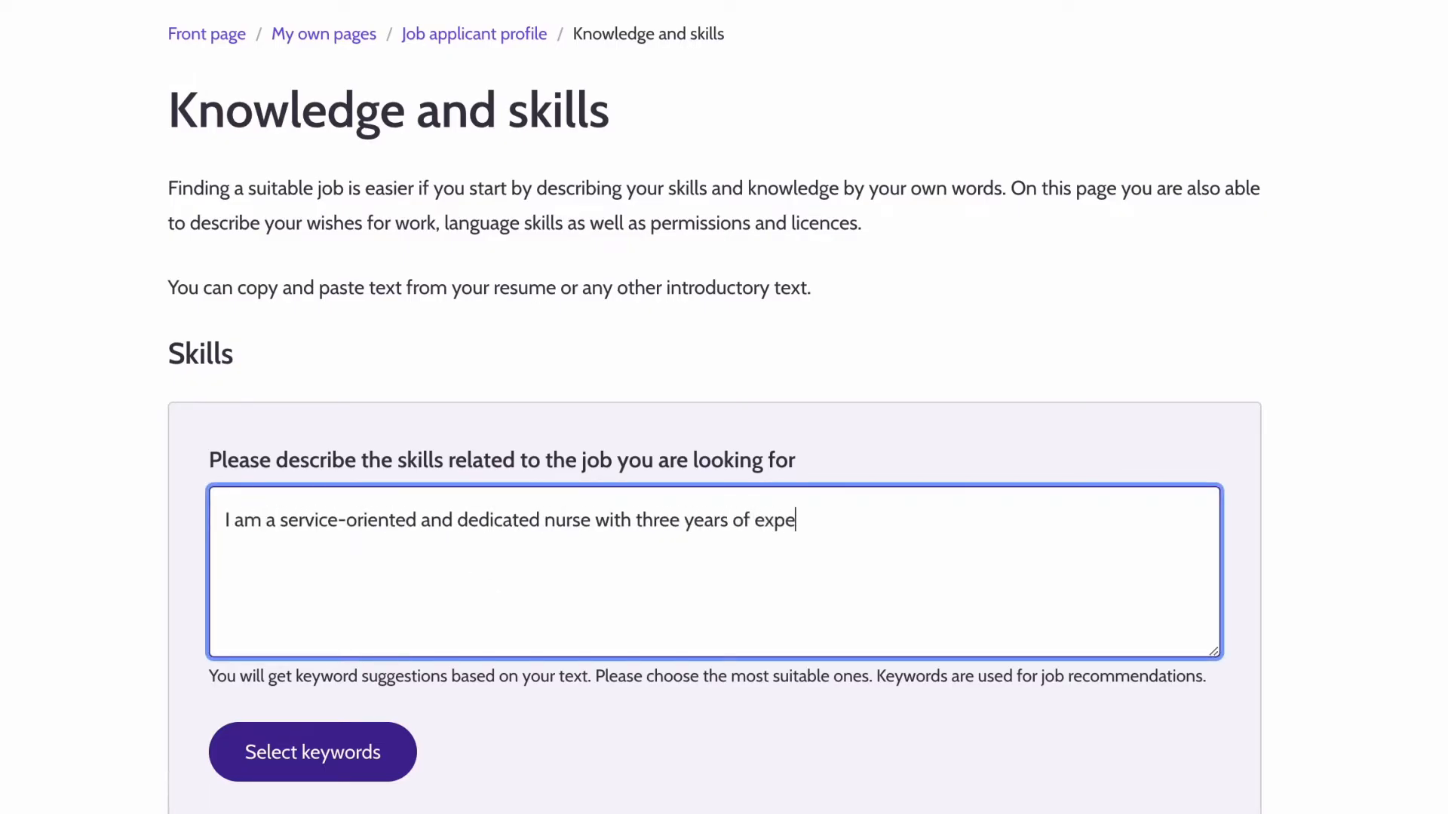
{"action": "type", "text": "rience in the healthcare industry. I posse"}
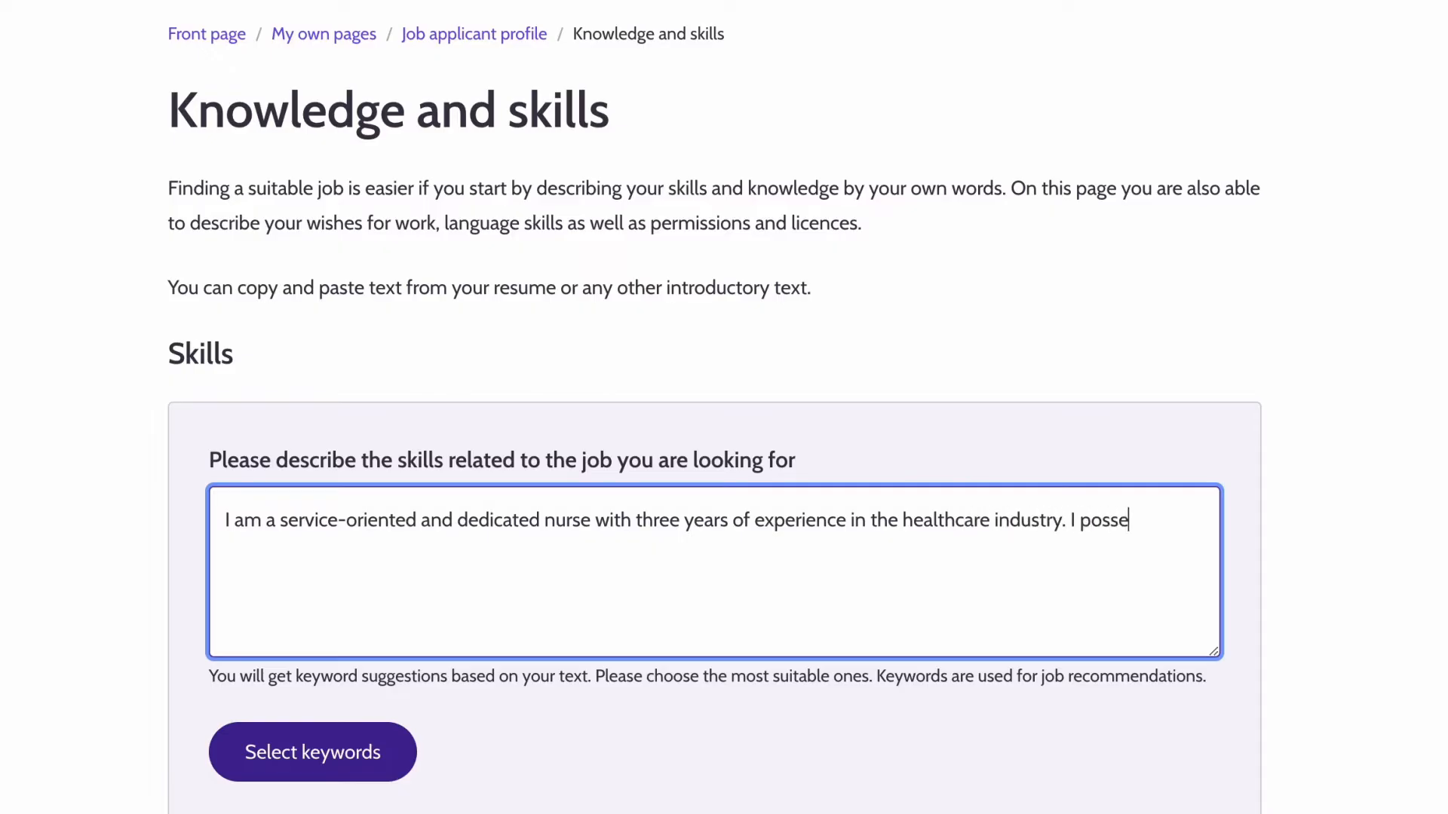
{"action": "type", "text": "ss excellent skills in patient care and perf"}
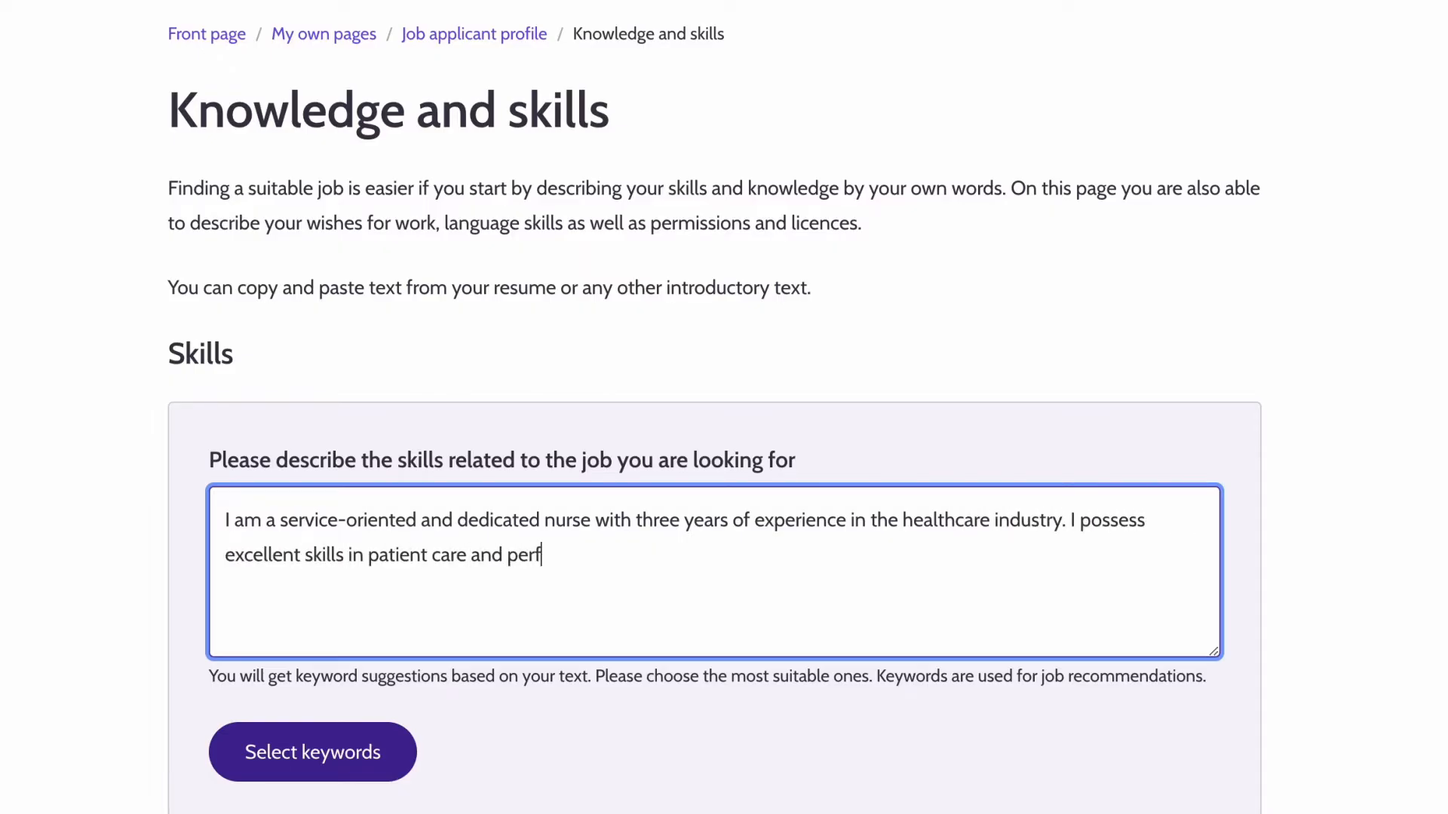
{"action": "type", "text": "orm medical procedures calmly and acc"}
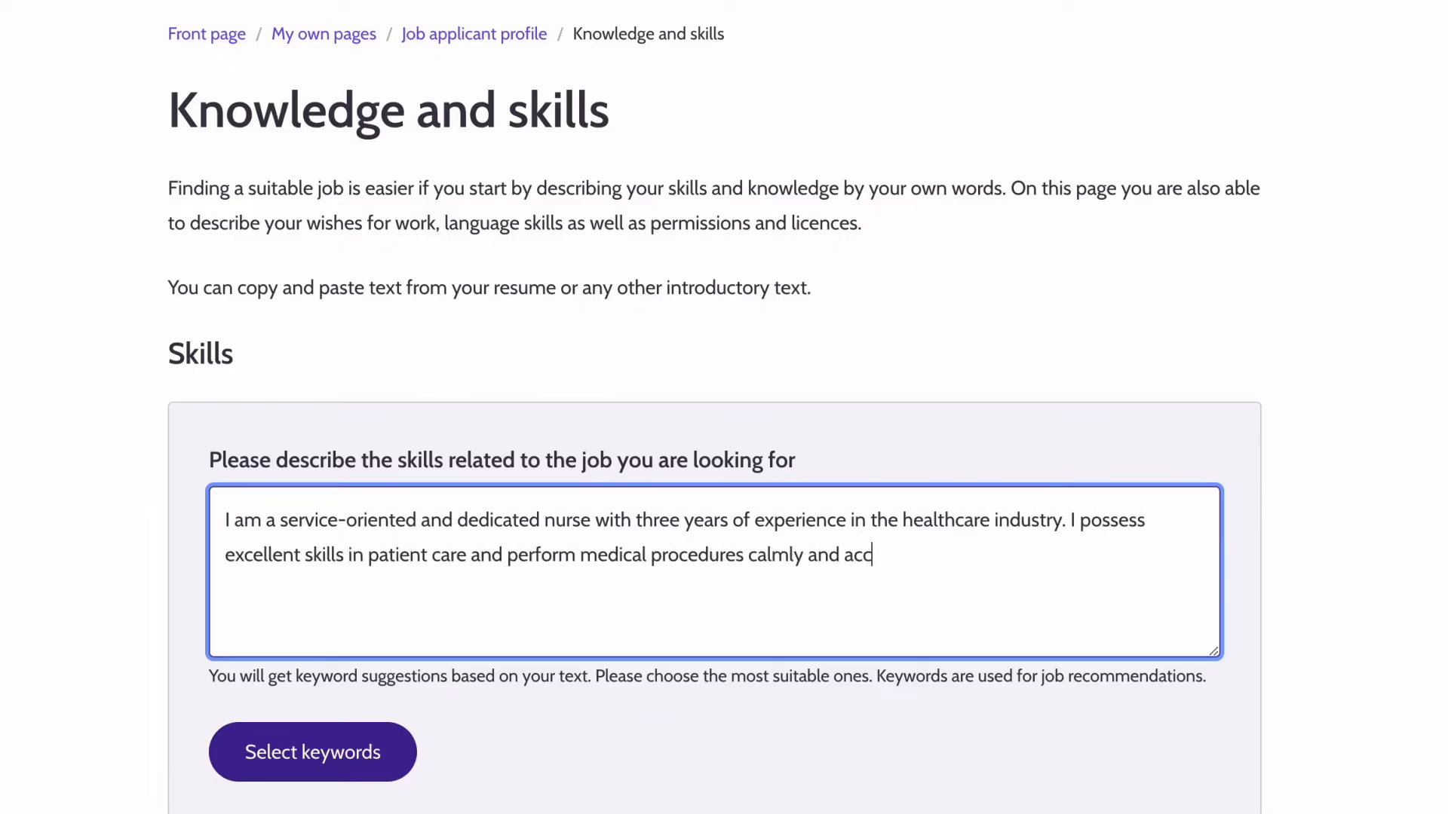
{"action": "type", "text": "urately. I am solution-focused"}
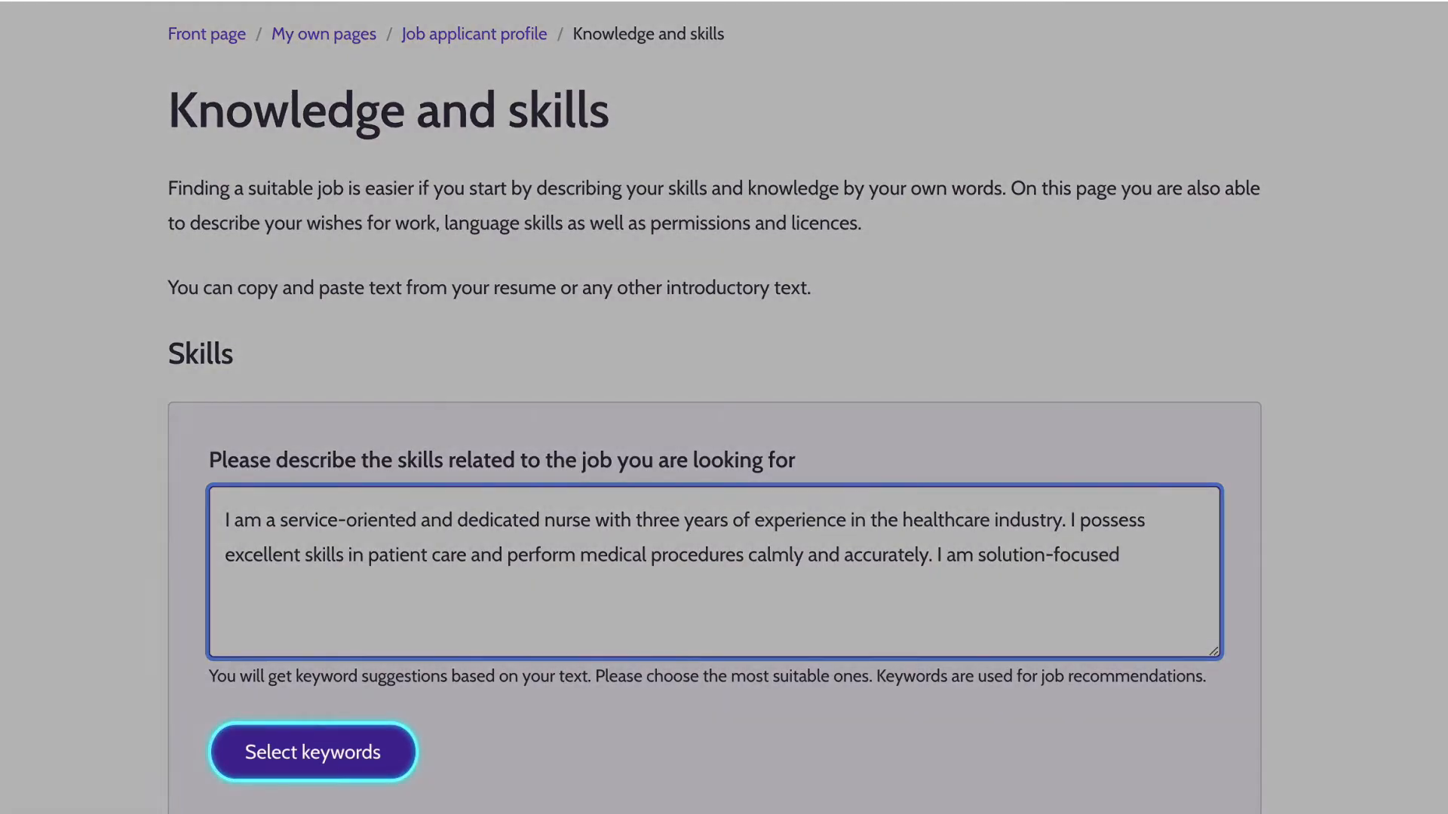
{"action": "type", "text": " and "}
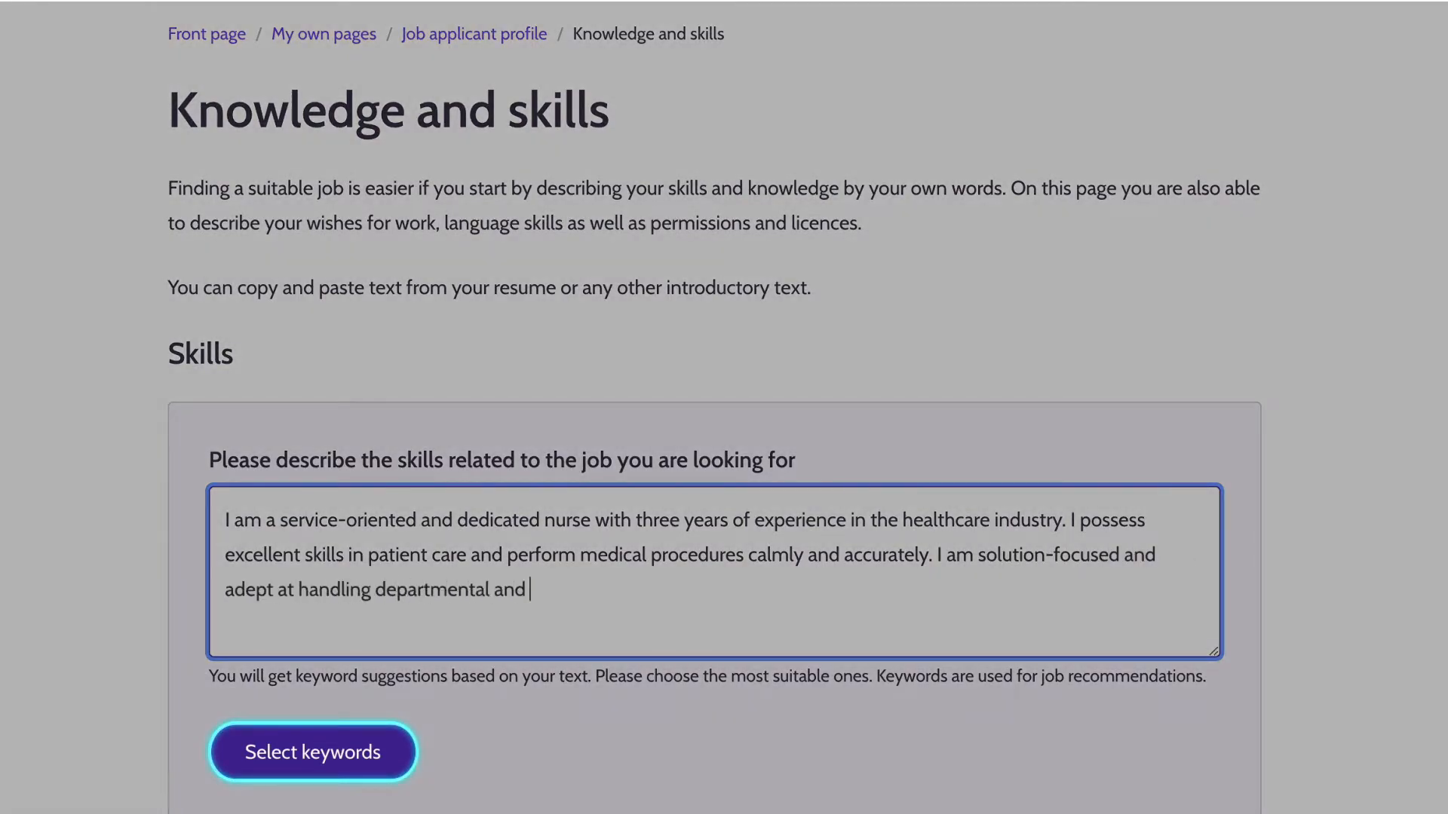
{"action": "type", "text": "adept at handling departmental and workload management tasks."}
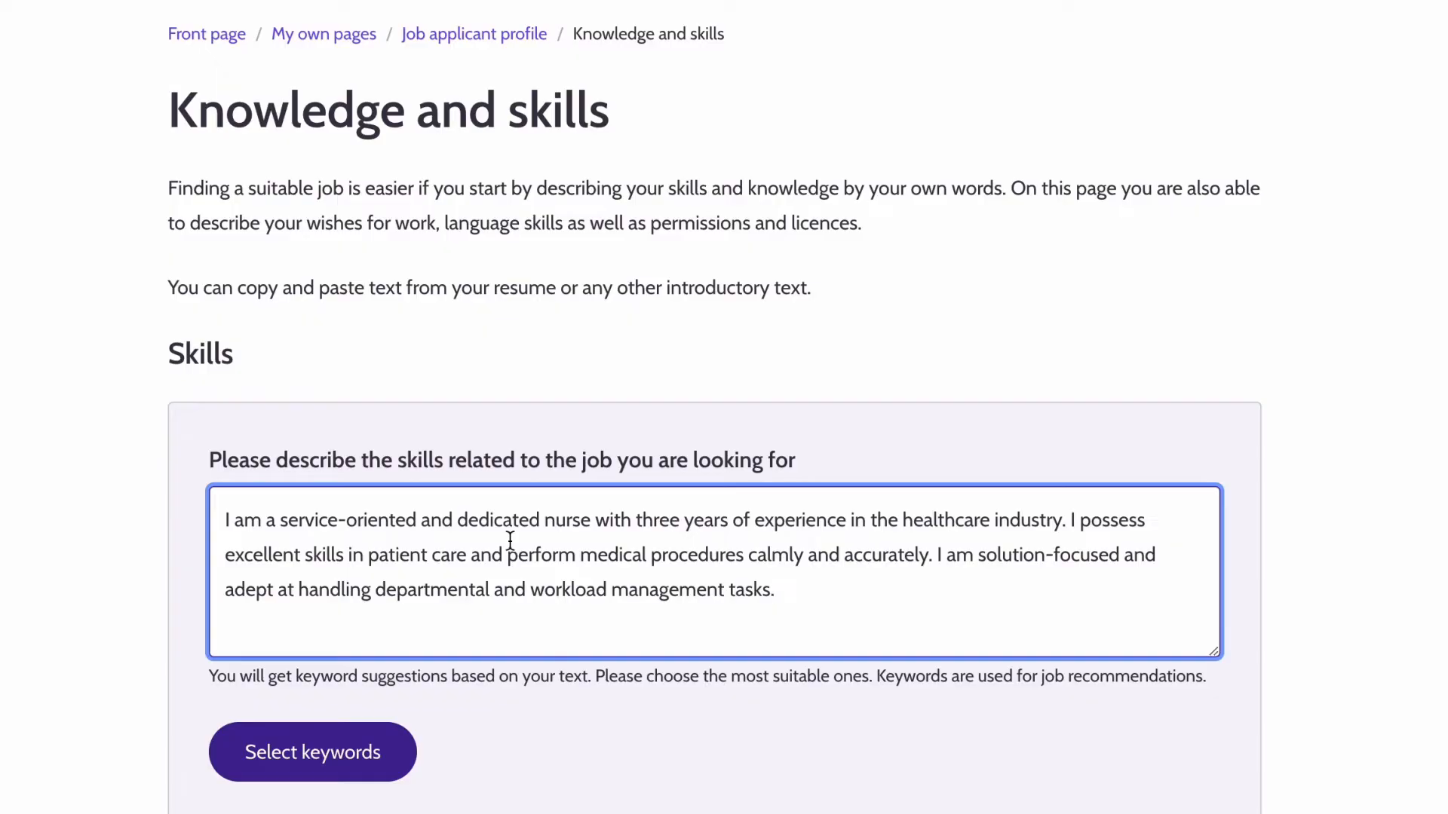
Select the suggested occupation keywords "healthcare assistant", "nurse responsible for general care" and "general practitioner" for the skills description.
{"action": "scroll", "coordinate": [364, 564], "scroll_direction": "down", "scroll_amount": 3}
{"action": "left_click", "coordinate": [348, 560]}
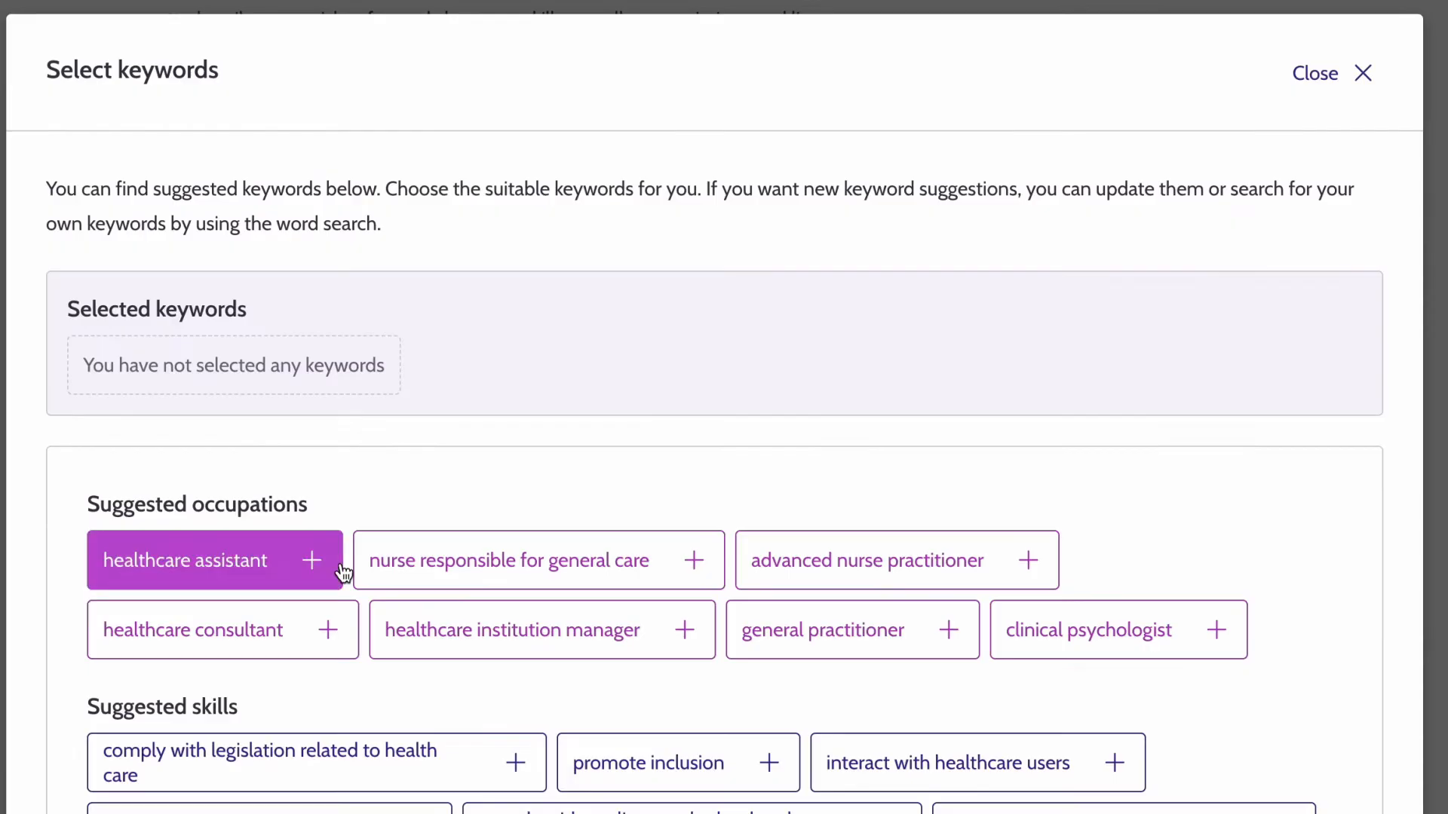
{"action": "left_click", "coordinate": [312, 572]}
{"action": "left_click", "coordinate": [624, 558]}
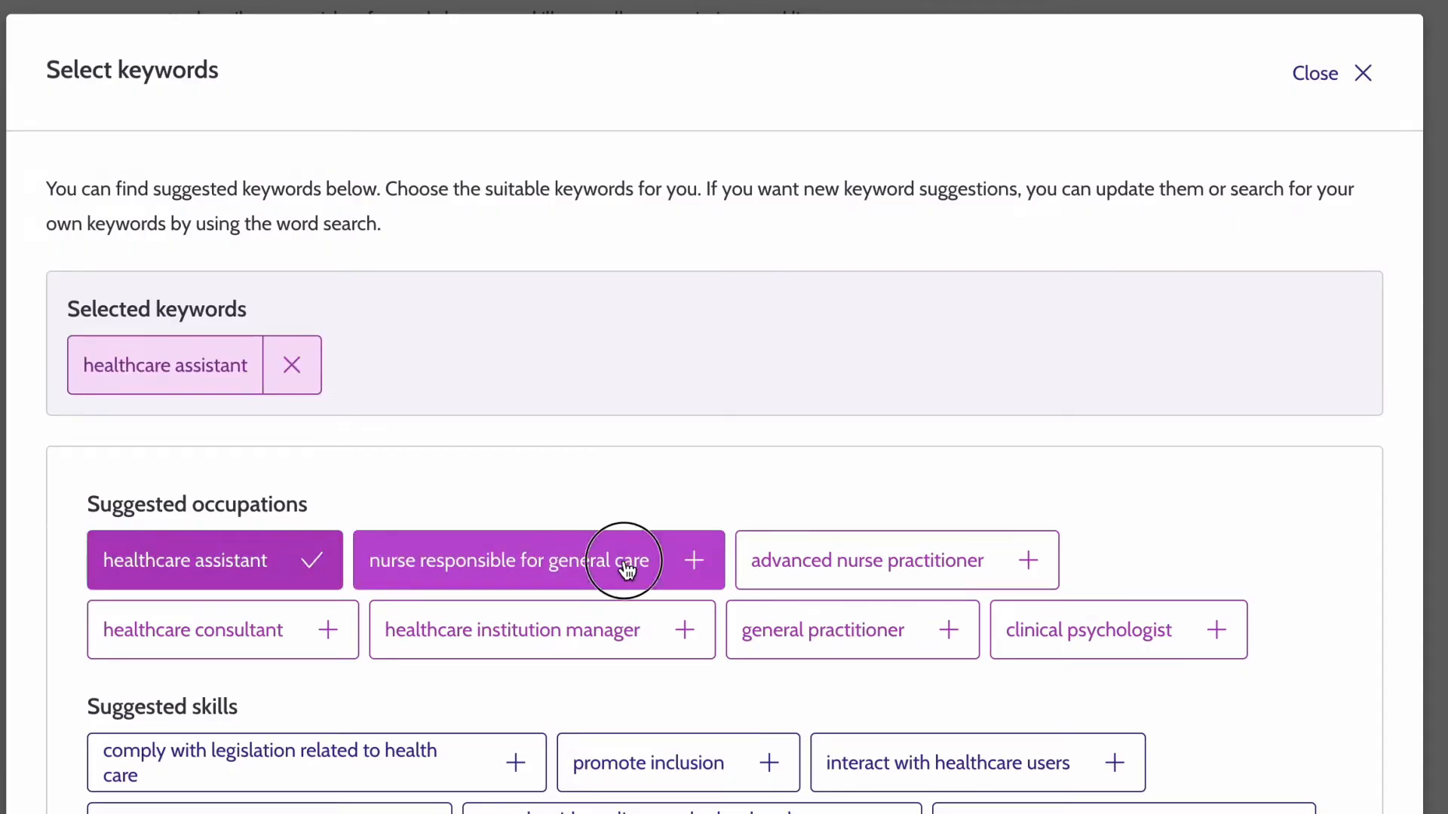
{"action": "left_click", "coordinate": [941, 628]}
Add the skill keywords "comply with legislation related to health care", "promote inclusion", "interact with healthcare users" and "use foreign languages for health-related research", and save.
{"action": "scroll", "coordinate": [747, 682], "scroll_direction": "down", "scroll_amount": 6}
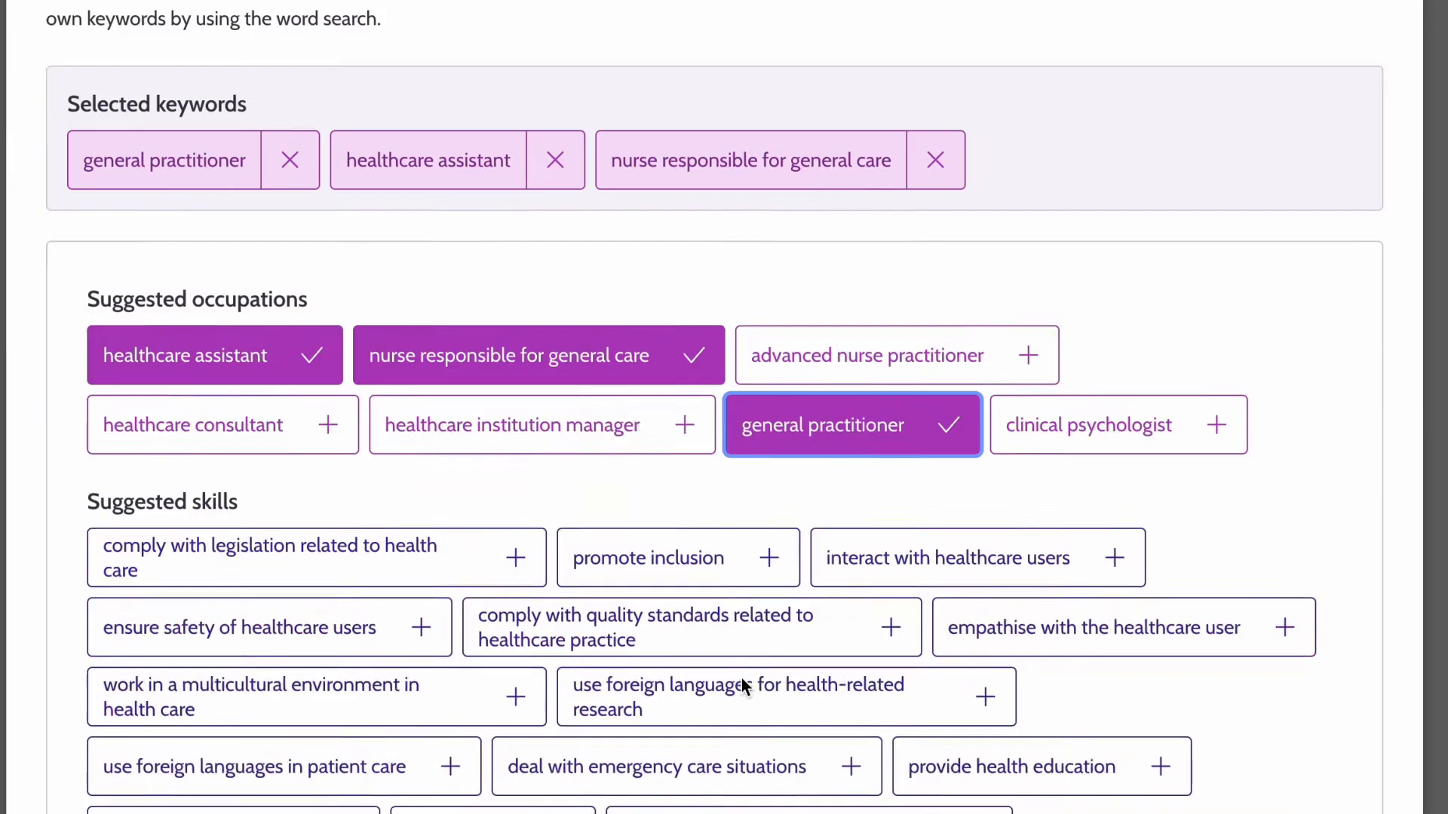
{"action": "left_click", "coordinate": [501, 320]}
{"action": "left_click", "coordinate": [988, 310]}
{"action": "left_click", "coordinate": [741, 310]}
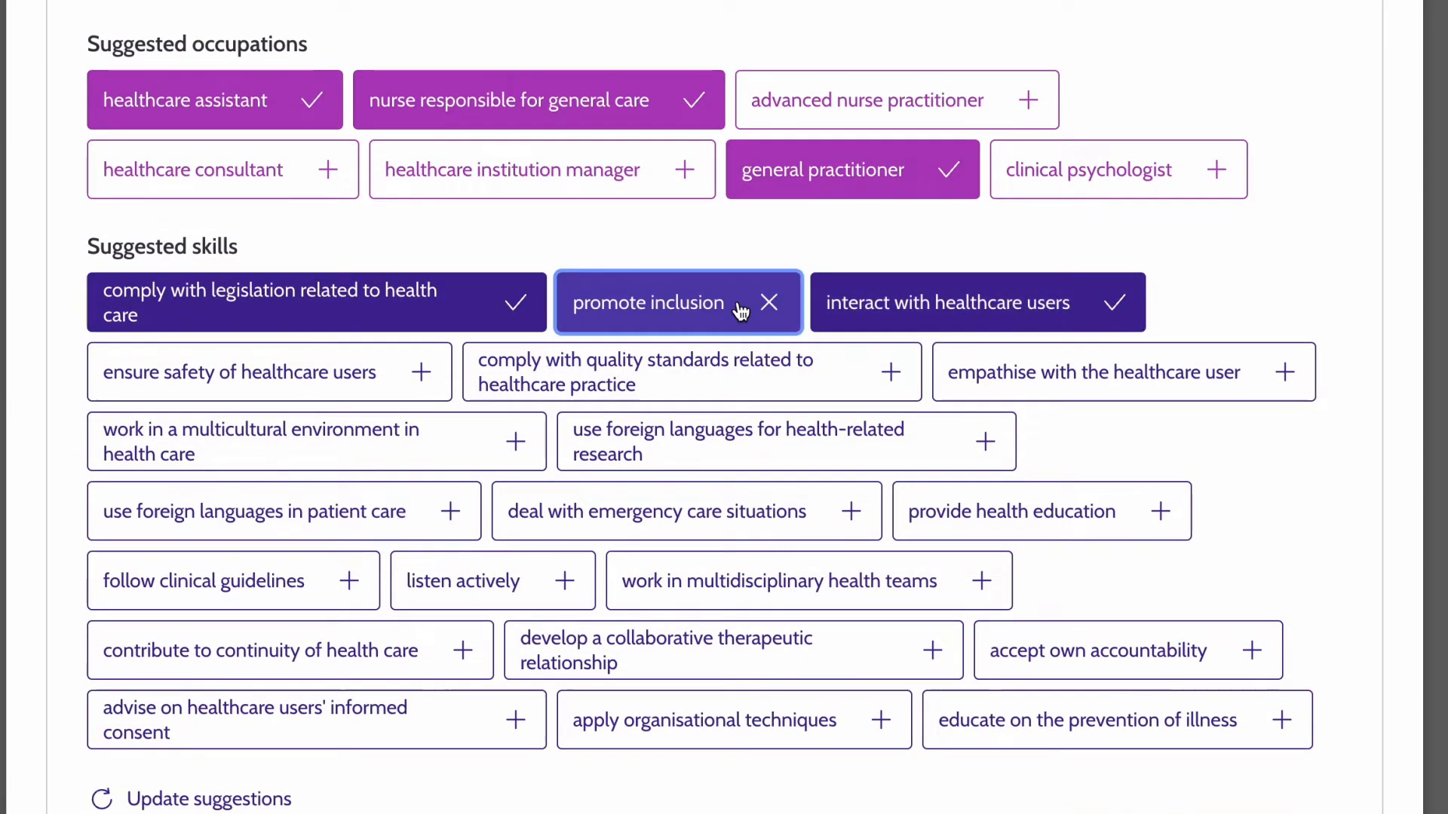
{"action": "left_click", "coordinate": [784, 441]}
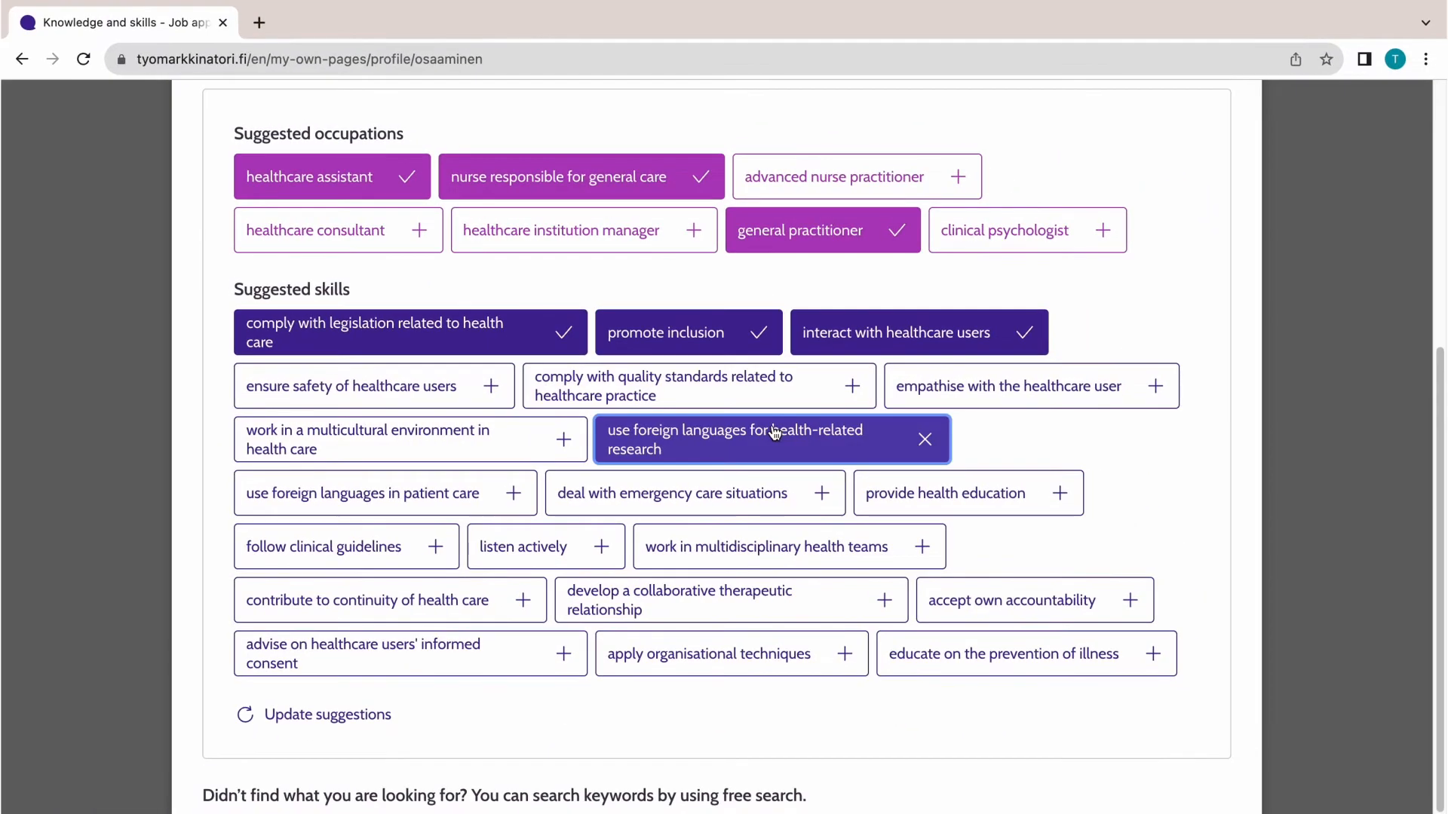
{"action": "scroll", "coordinate": [776, 445], "scroll_direction": "down", "scroll_amount": 3}
{"action": "left_click", "coordinate": [1195, 784]}
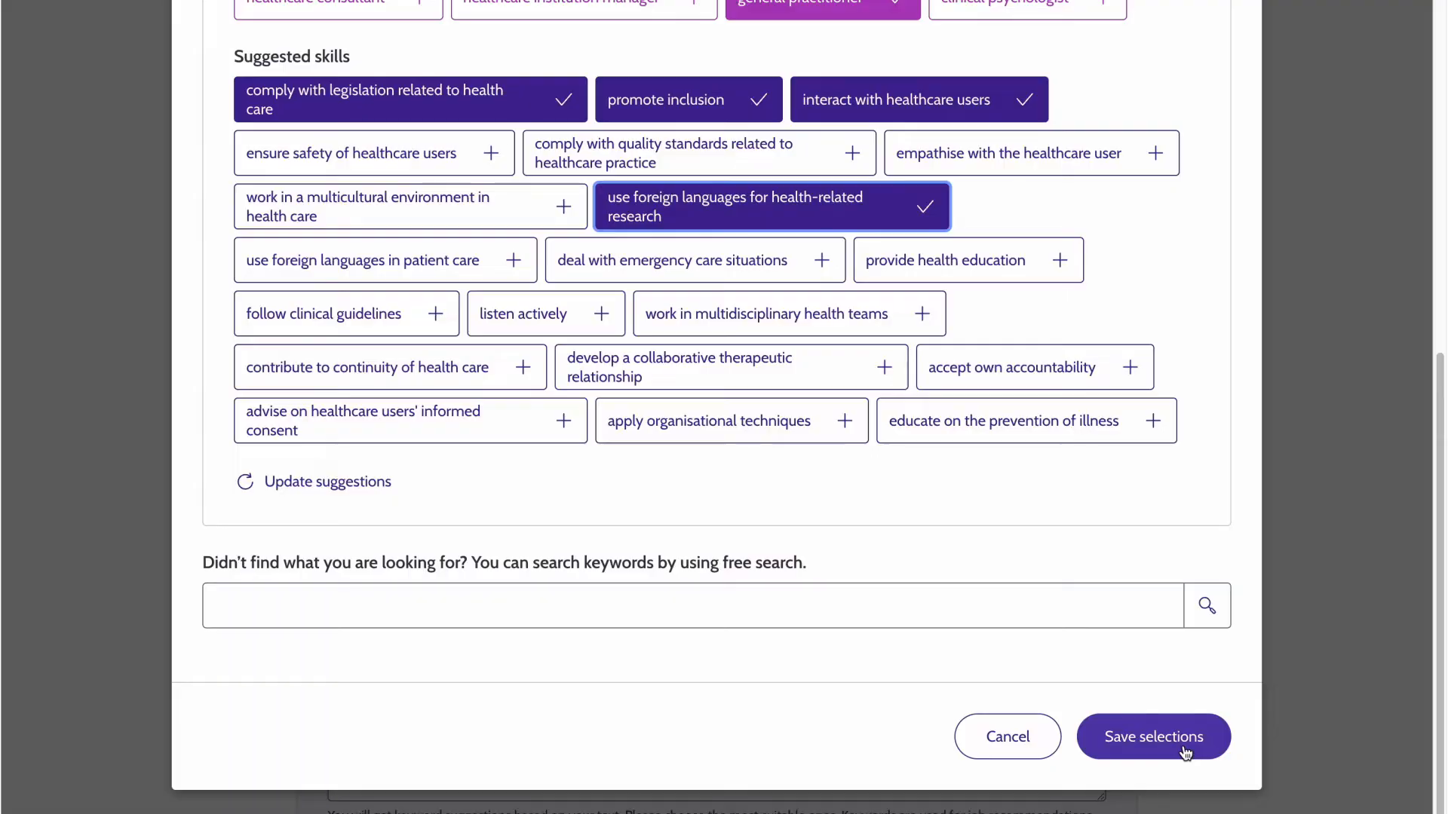
{"action": "left_click", "coordinate": [1173, 743]}
Fill in the work wishes with "I hope to have the opportunity to utilise my skills and knowledge as a nurse in a hospital setting.".
{"action": "scroll", "coordinate": [1142, 537], "scroll_direction": "down", "scroll_amount": 7}
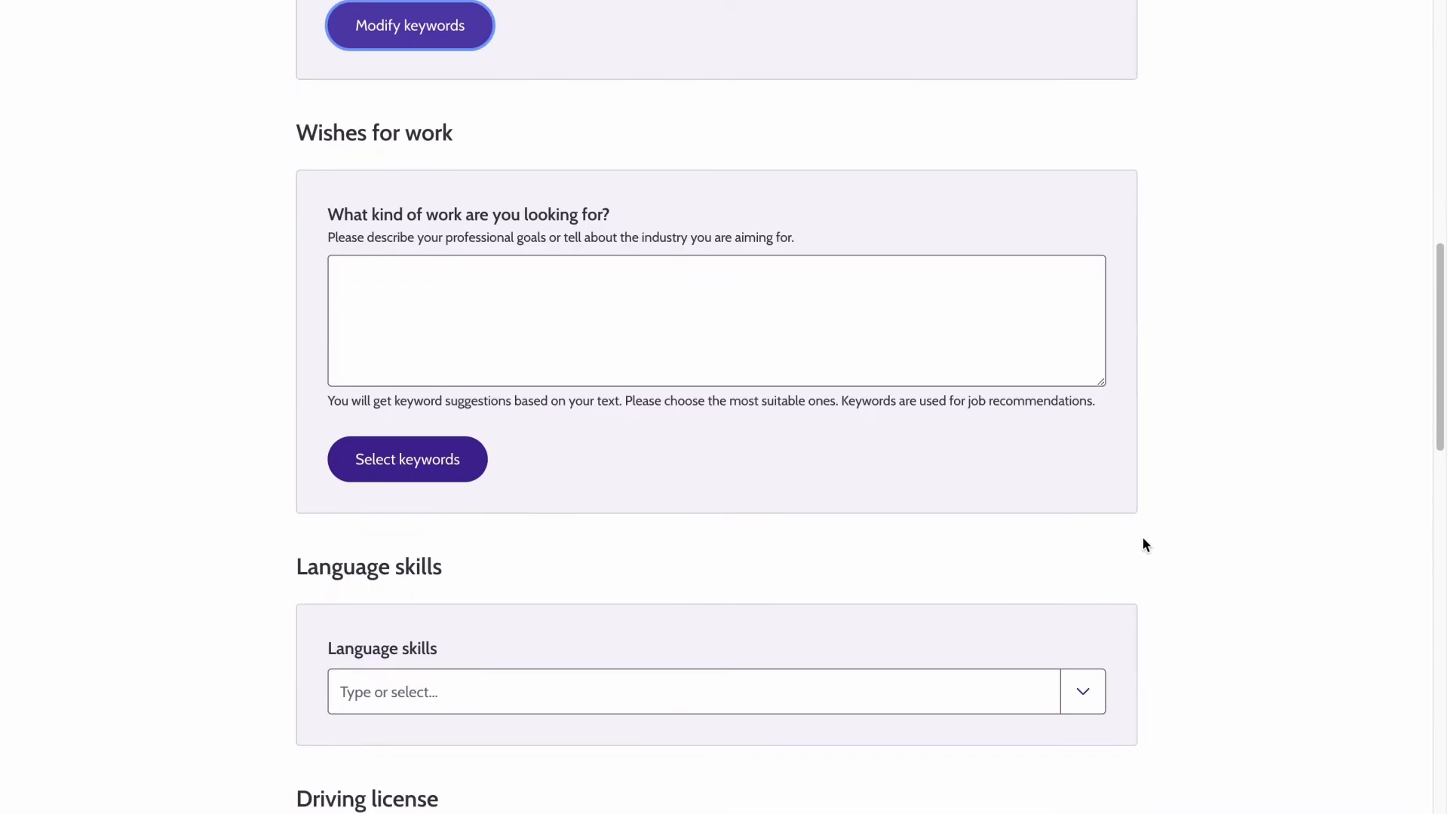
{"action": "left_click", "coordinate": [502, 283]}
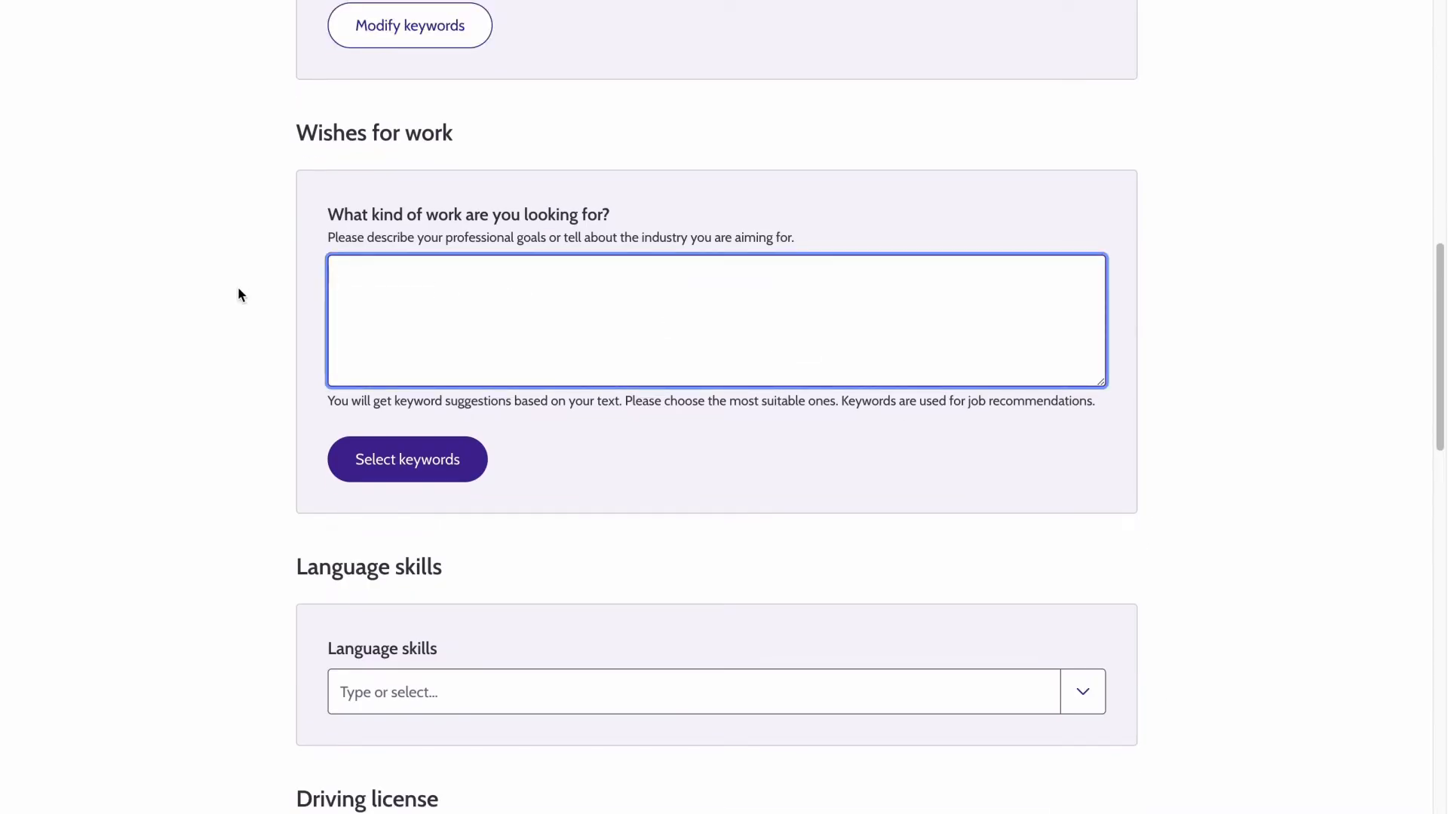
{"action": "type", "text": "I hope to have the op"}
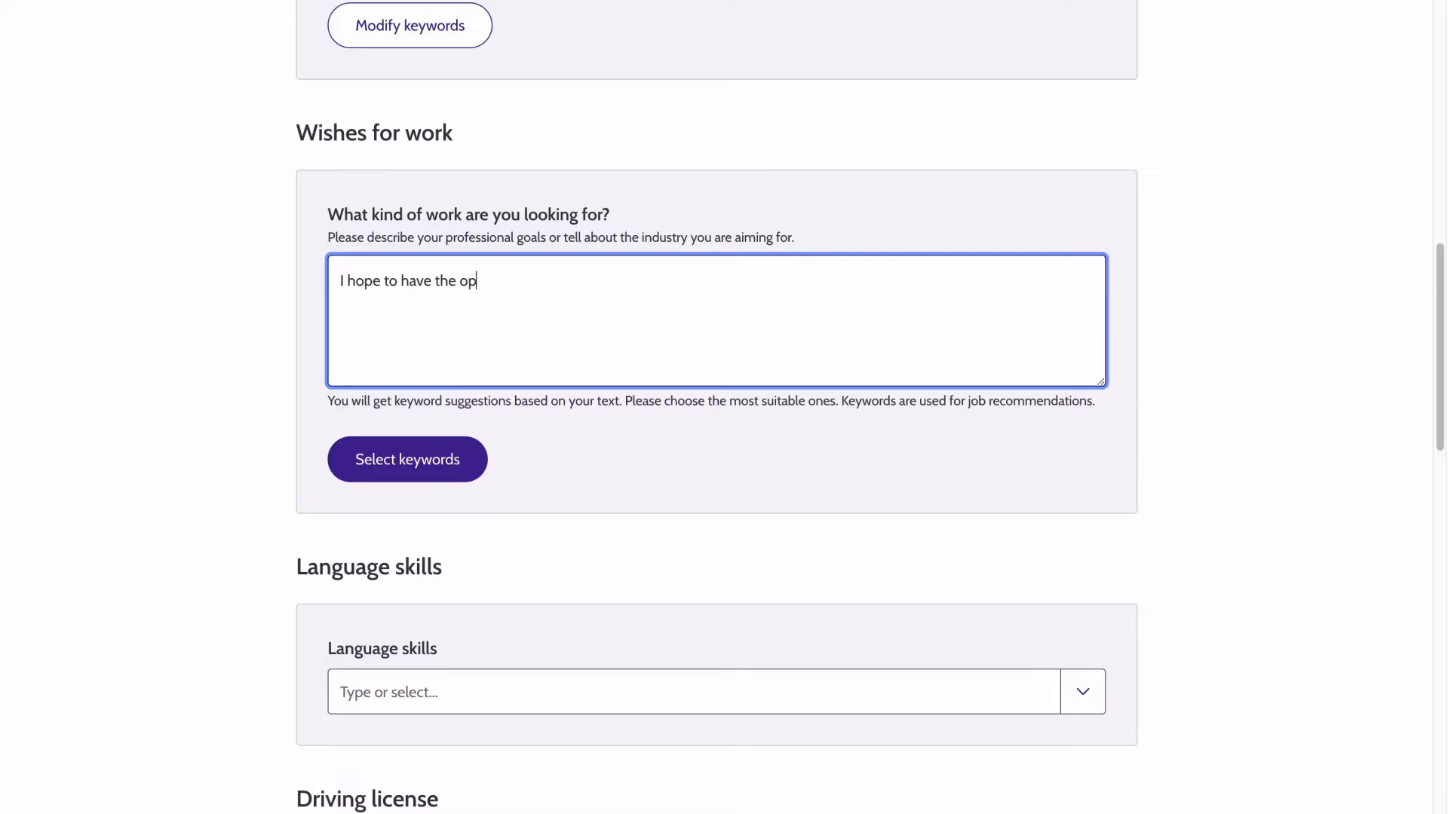
{"action": "type", "text": "portunity to utilise my skills and knowledge "}
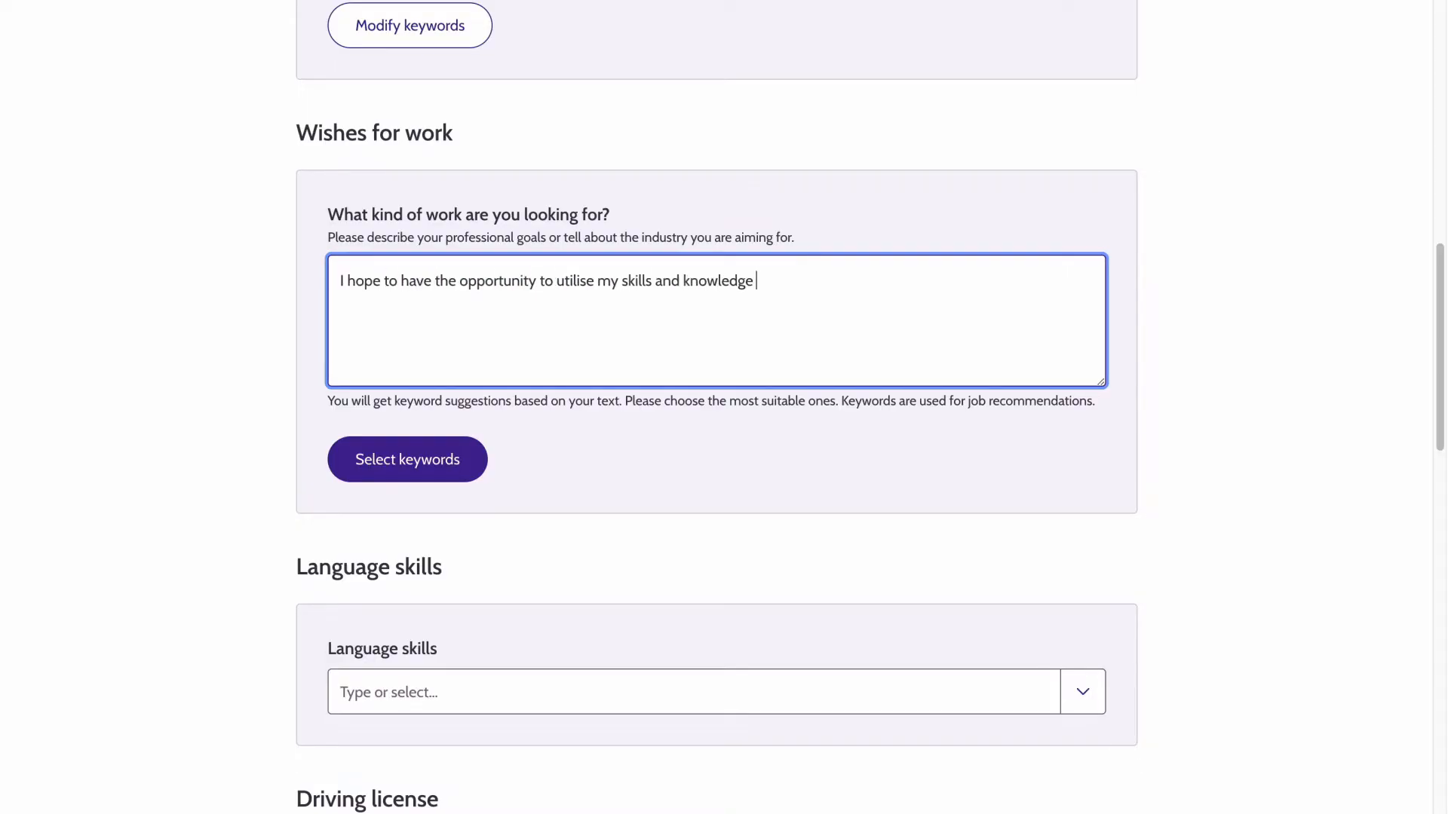
{"action": "type", "text": "as a nurse in a hospital setting."}
Select the suggested occupation keywords "nurse responsible for general care", "advanced nurse practitioner" and "specialist nurse" for the work wishes.
{"action": "left_click", "coordinate": [403, 456]}
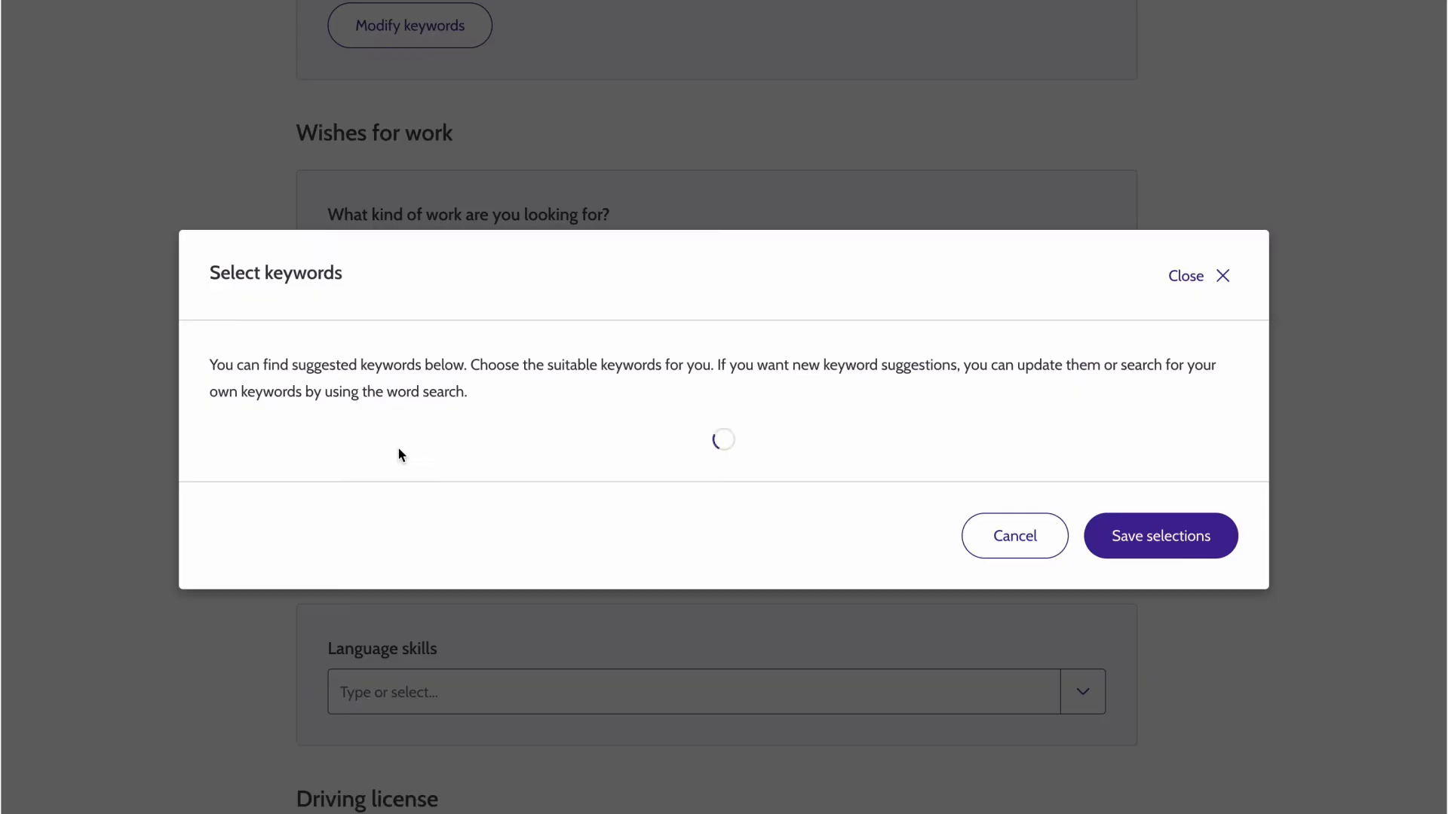
{"action": "left_click", "coordinate": [399, 452]}
{"action": "left_click", "coordinate": [679, 464]}
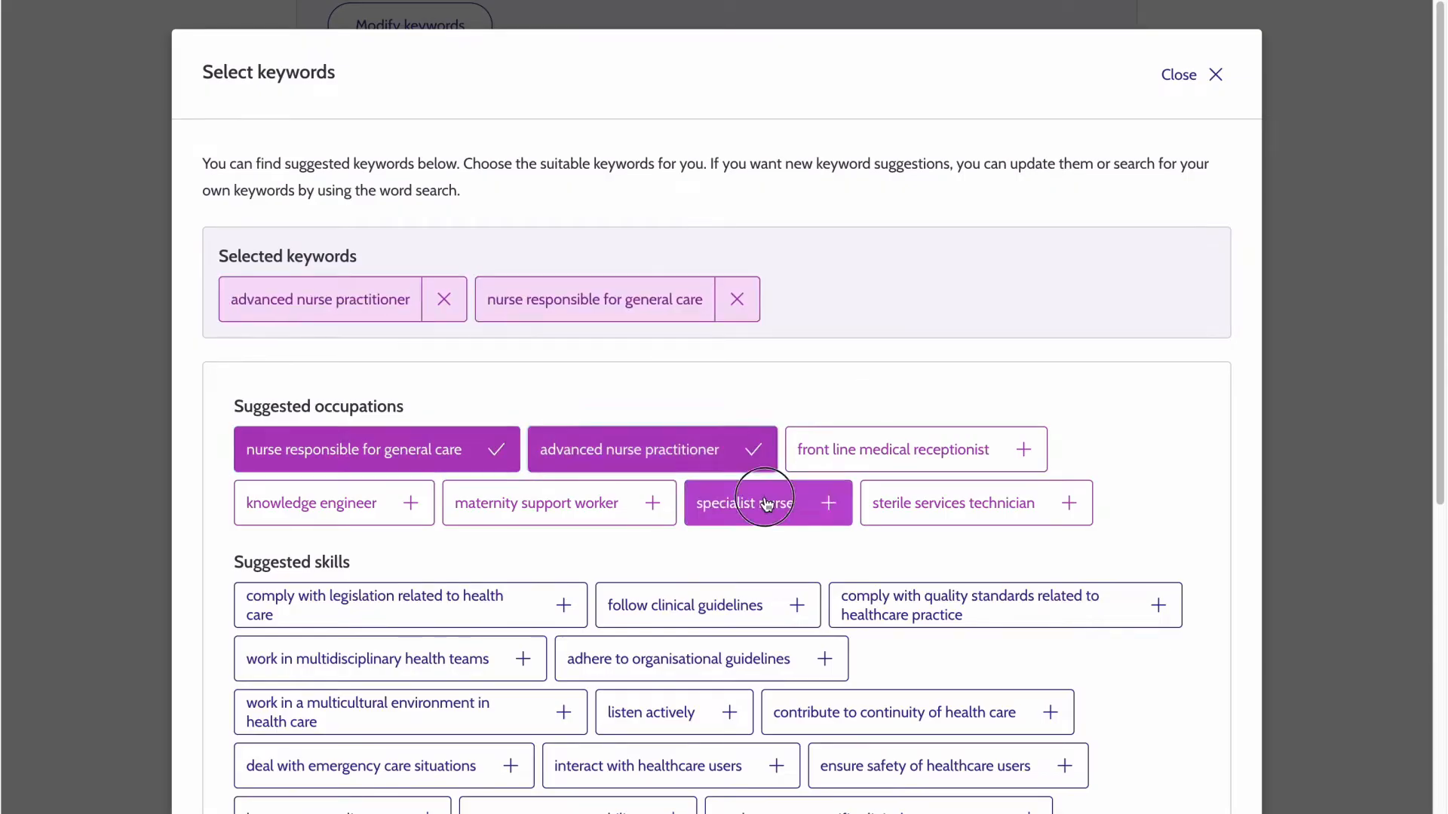
{"action": "left_click", "coordinate": [769, 503]}
Add the skill keywords "comply with legislation related to health care", "follow clinical guidelines", "listen actively" and "work in multidisciplinary health teams", and save the selections.
{"action": "scroll", "coordinate": [754, 468], "scroll_direction": "down", "scroll_amount": 3}
{"action": "left_click", "coordinate": [685, 407]}
{"action": "left_click", "coordinate": [711, 514]}
{"action": "left_click", "coordinate": [528, 460]}
{"action": "left_click", "coordinate": [390, 512]}
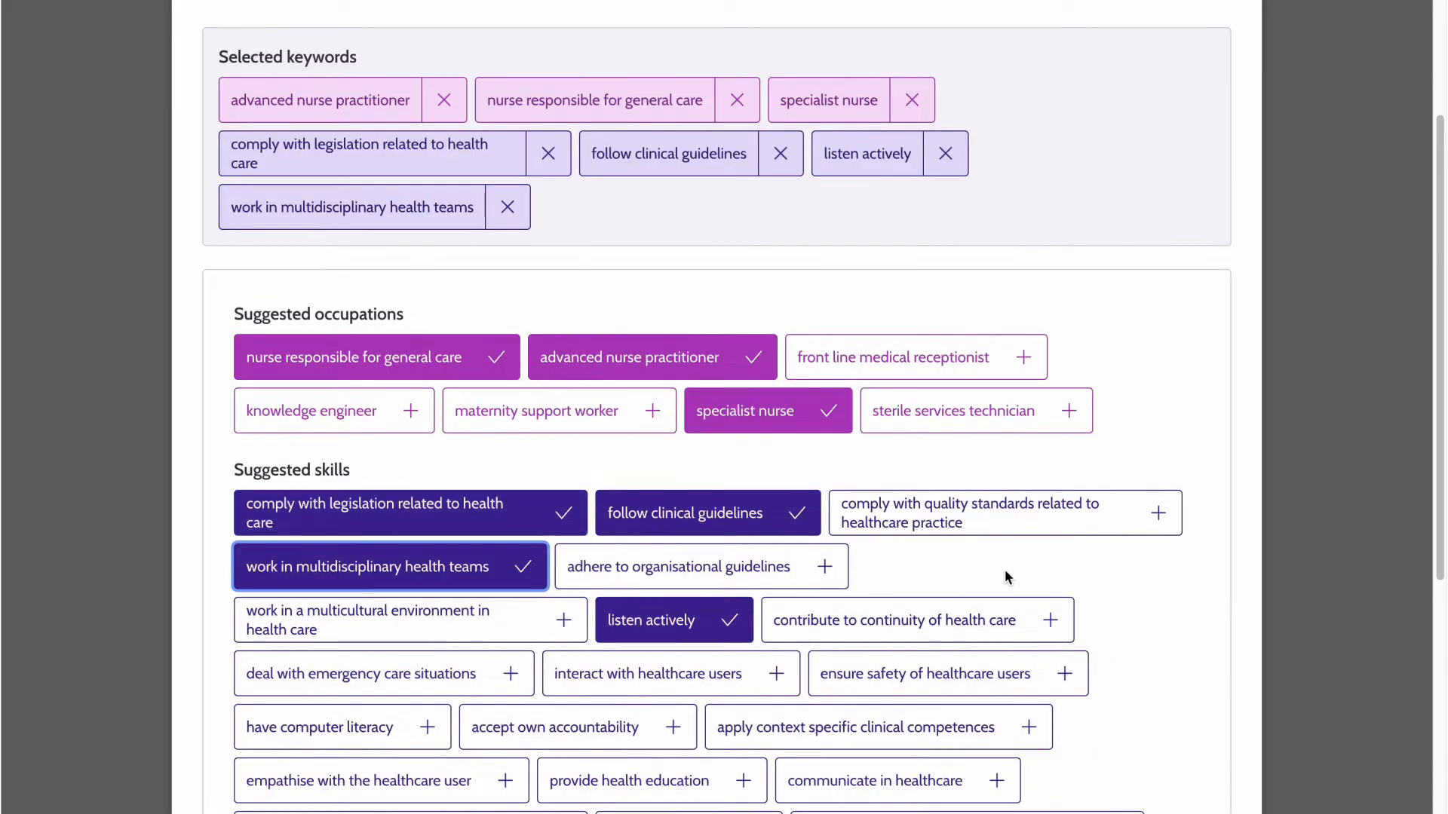
{"action": "scroll", "coordinate": [1005, 576], "scroll_direction": "down", "scroll_amount": 5}
{"action": "left_click", "coordinate": [1154, 737]}
Add English to the language skills with the level Mother tongue and save it.
{"action": "scroll", "coordinate": [838, 726], "scroll_direction": "down", "scroll_amount": 7}
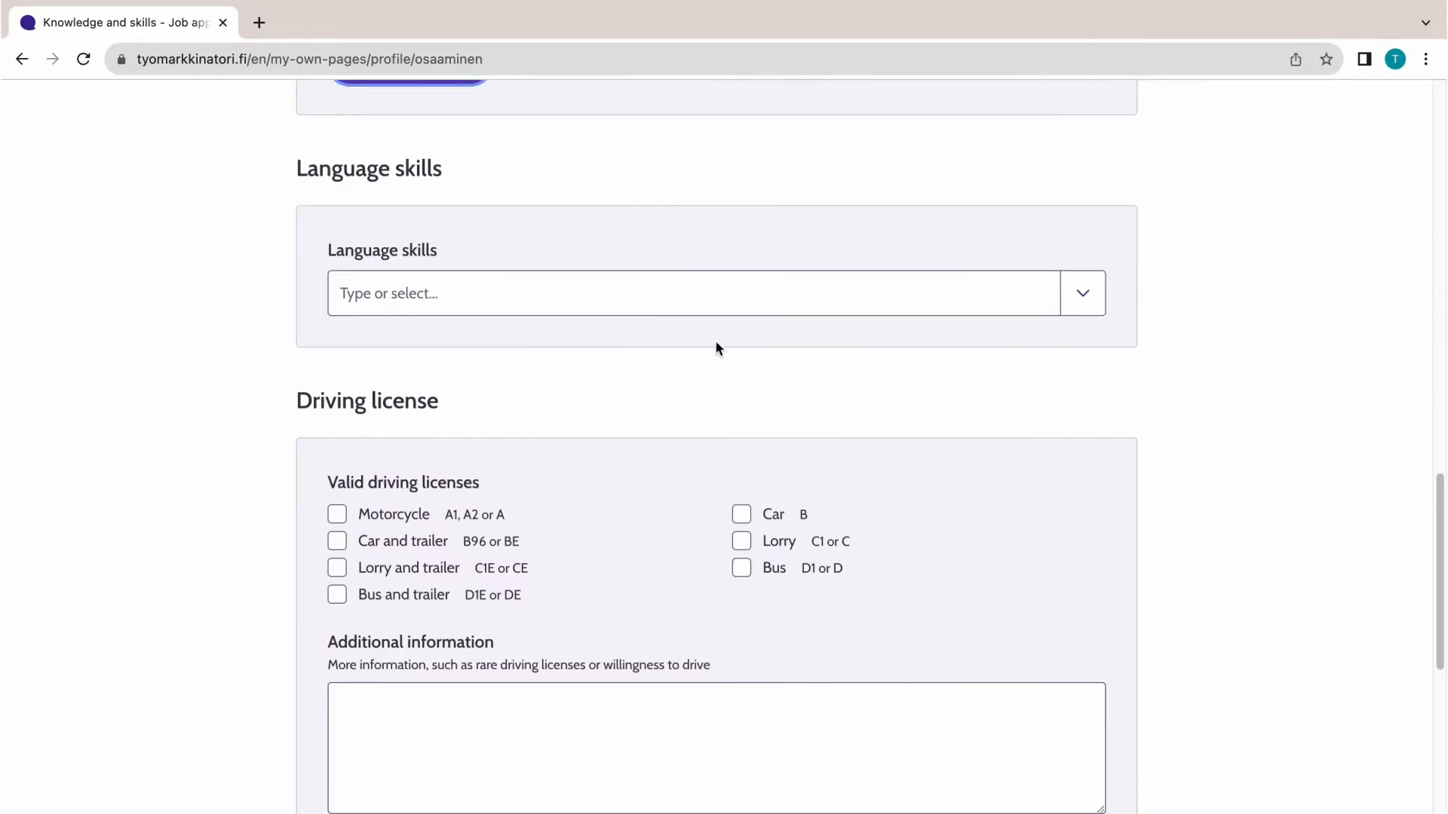
{"action": "left_click", "coordinate": [859, 309]}
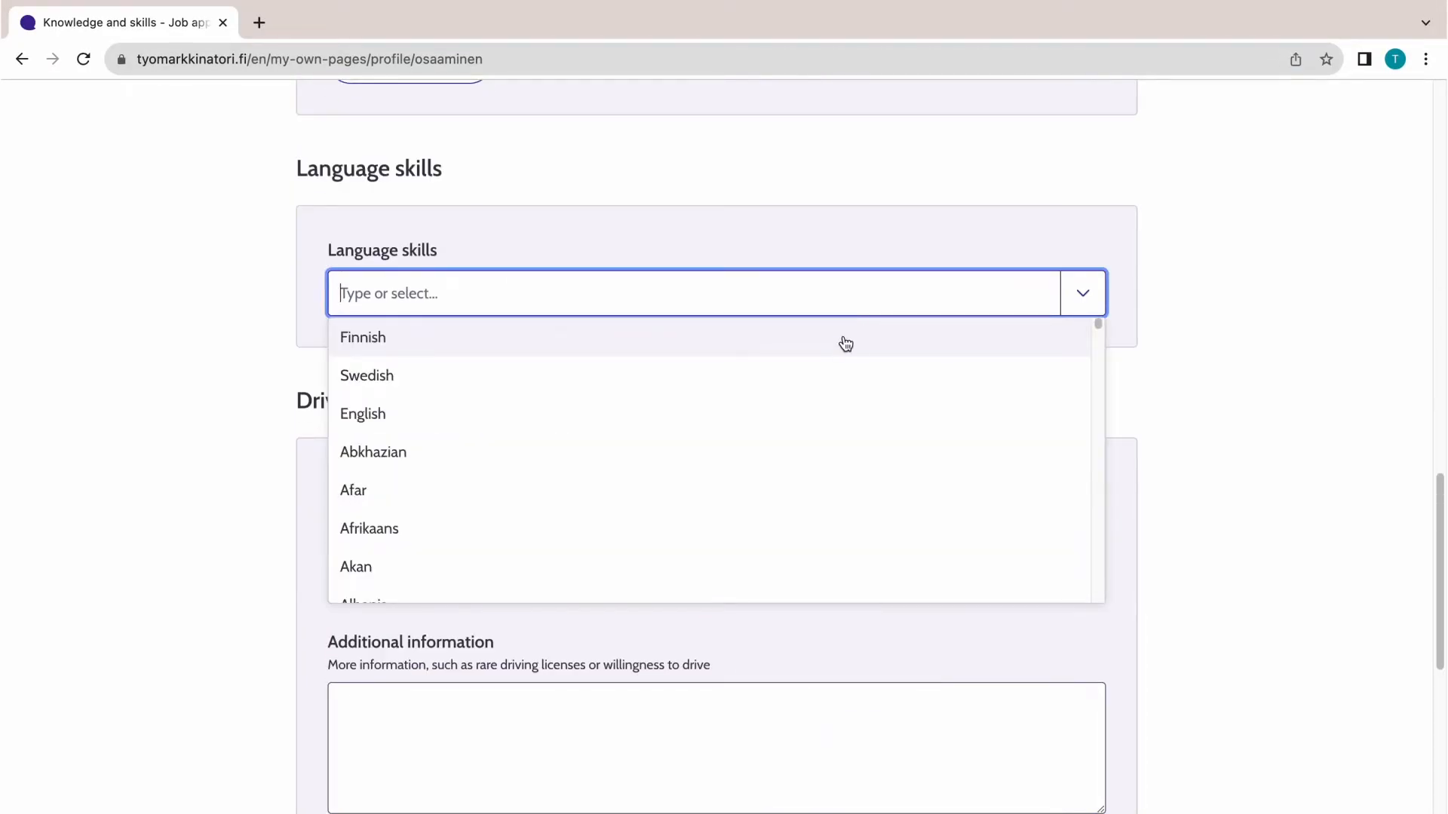
{"action": "left_click", "coordinate": [798, 411]}
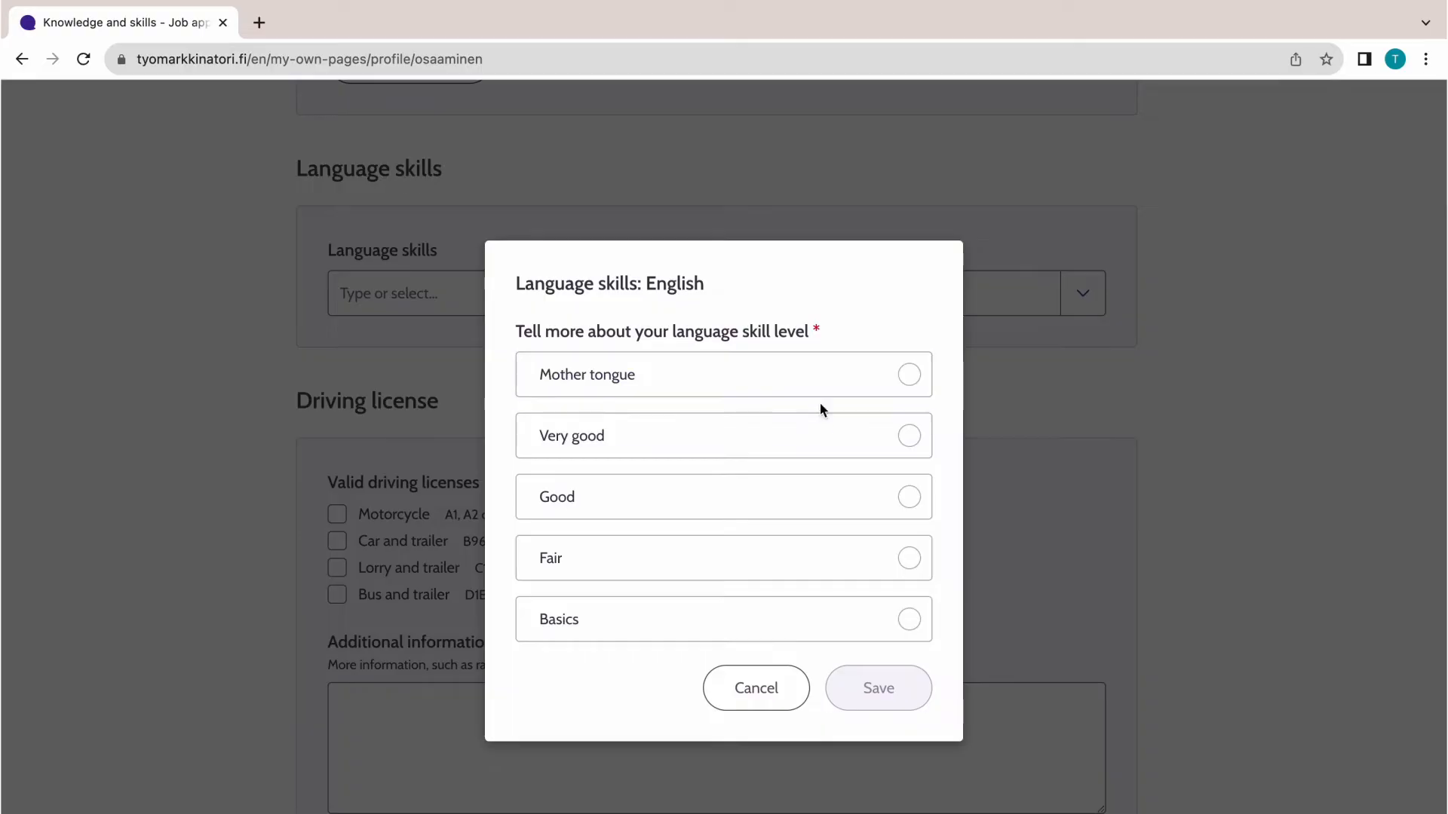
{"action": "left_click", "coordinate": [824, 424]}
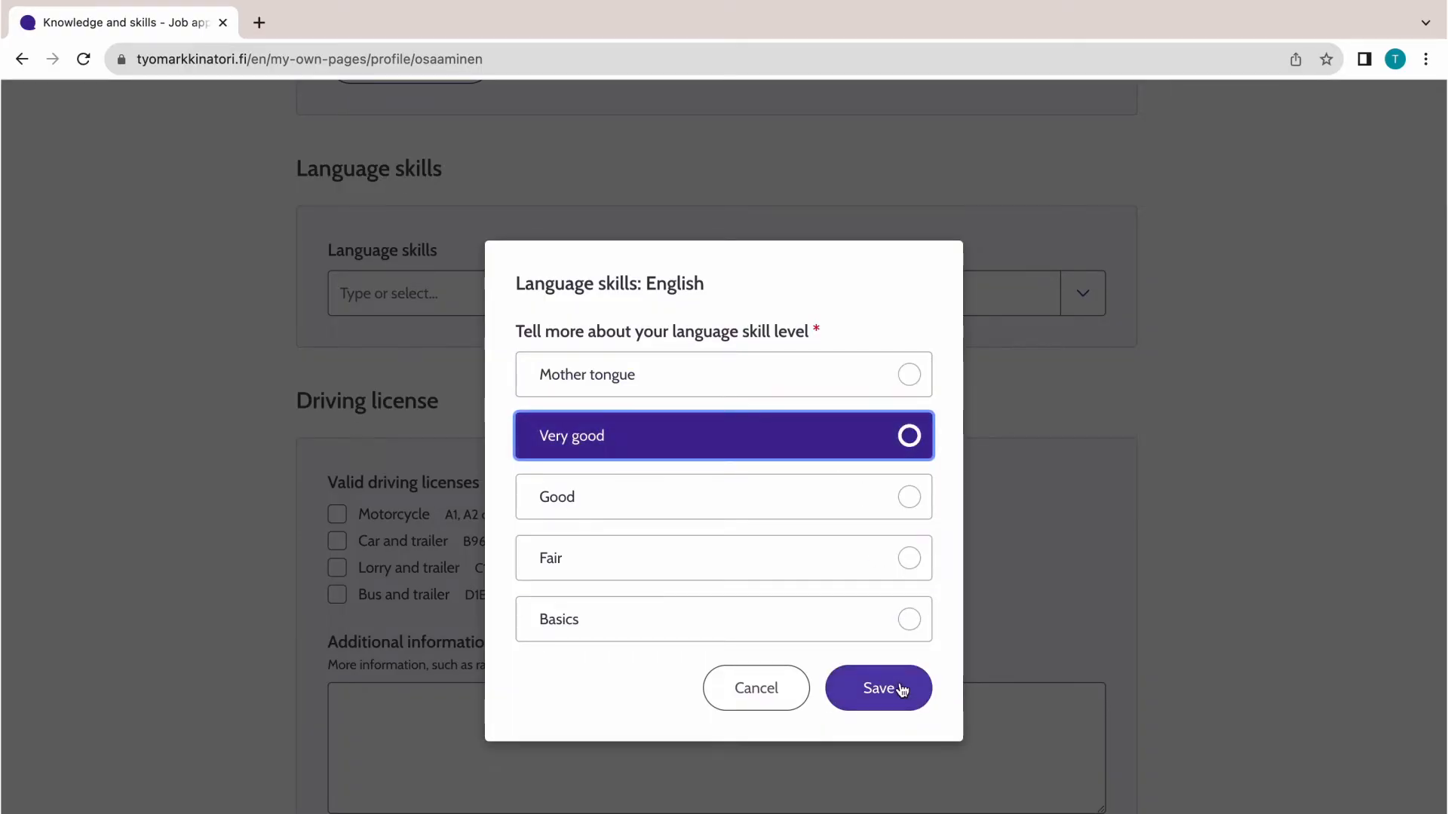
{"action": "left_click", "coordinate": [821, 376]}
{"action": "left_click", "coordinate": [876, 688]}
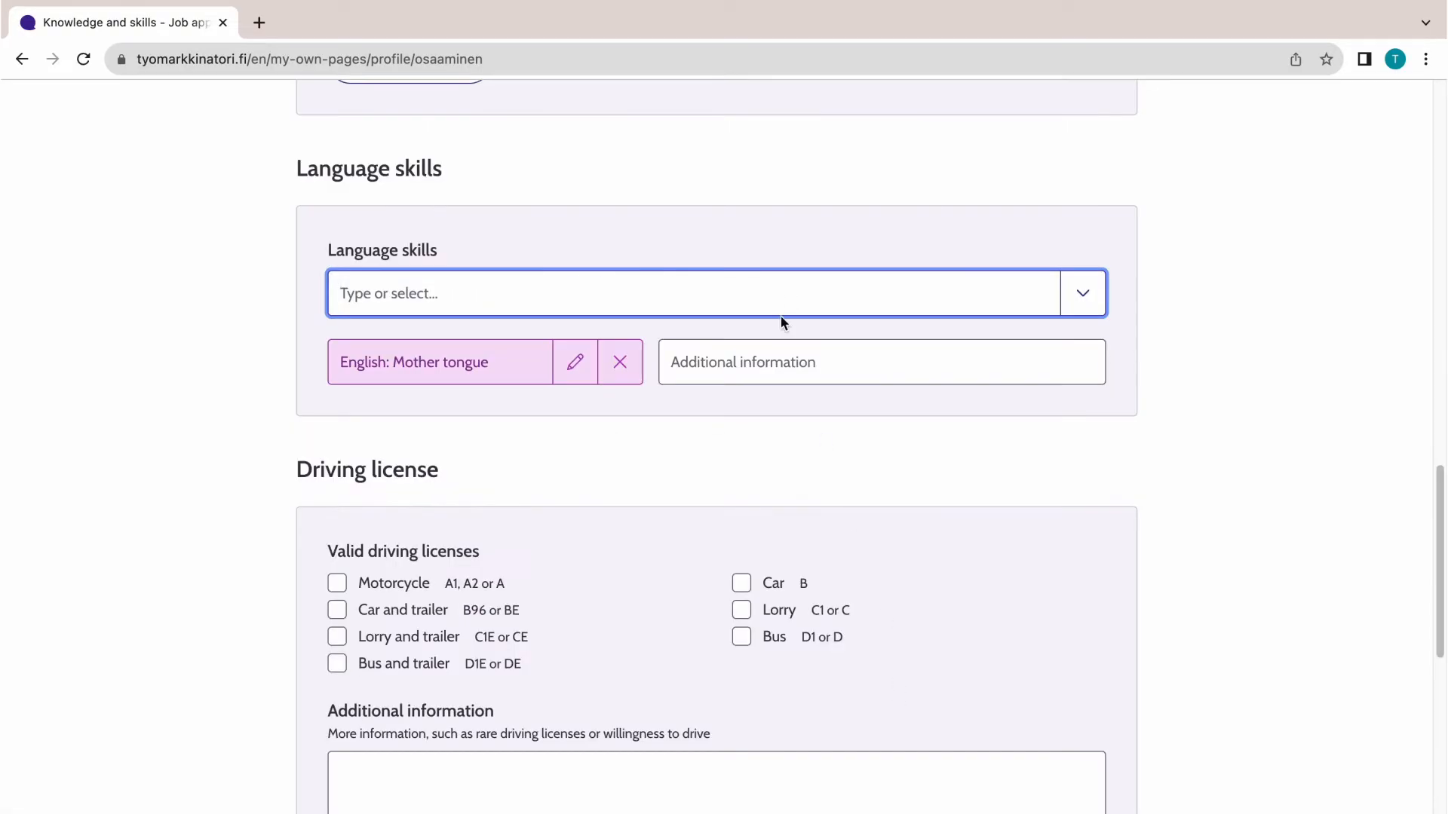
Add Finnish to the language skills with the level Very good and save it.
{"action": "left_click", "coordinate": [1085, 303]}
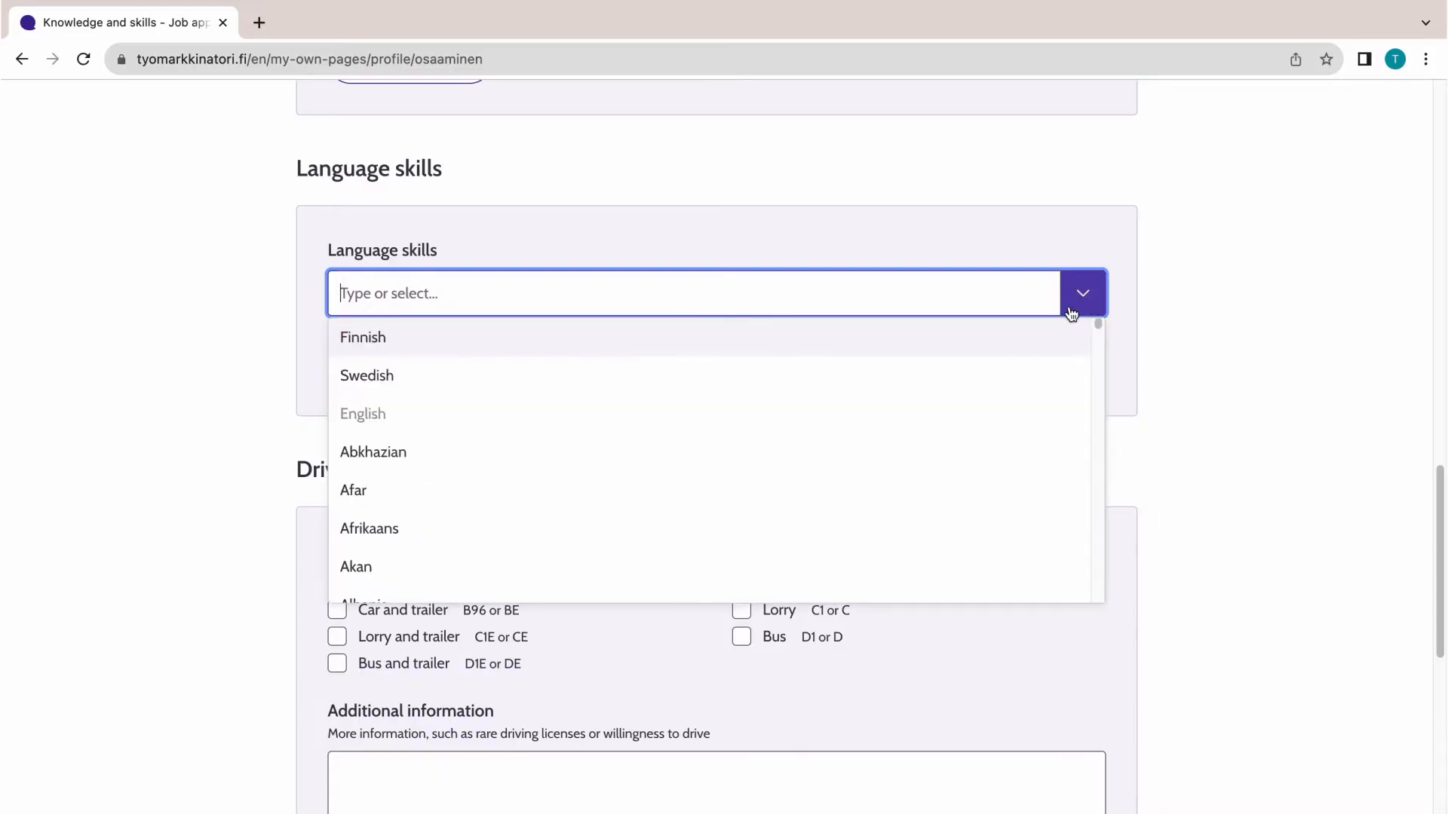
{"action": "left_click", "coordinate": [846, 345]}
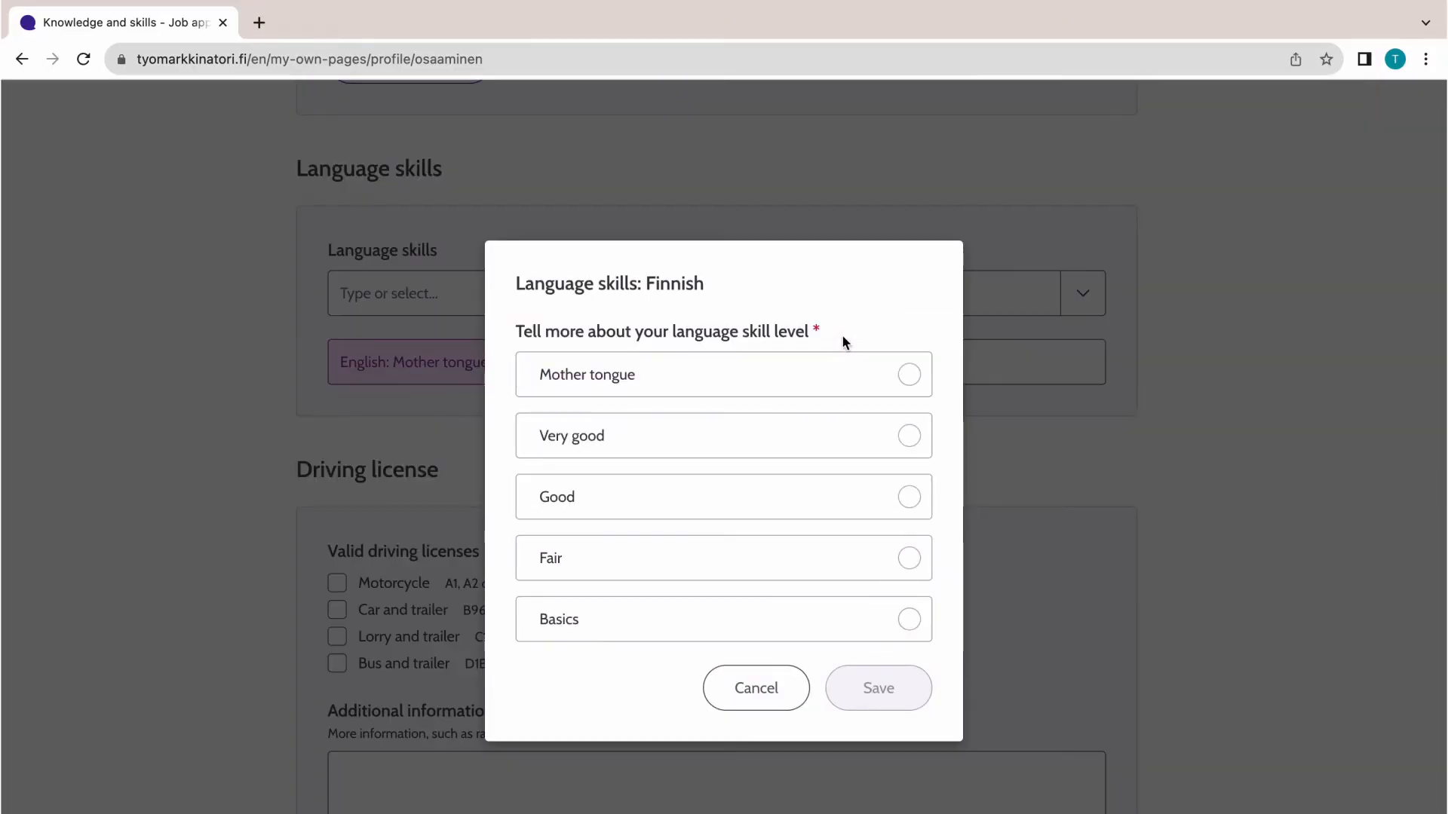
{"action": "left_click", "coordinate": [819, 445]}
{"action": "left_click", "coordinate": [895, 685]}
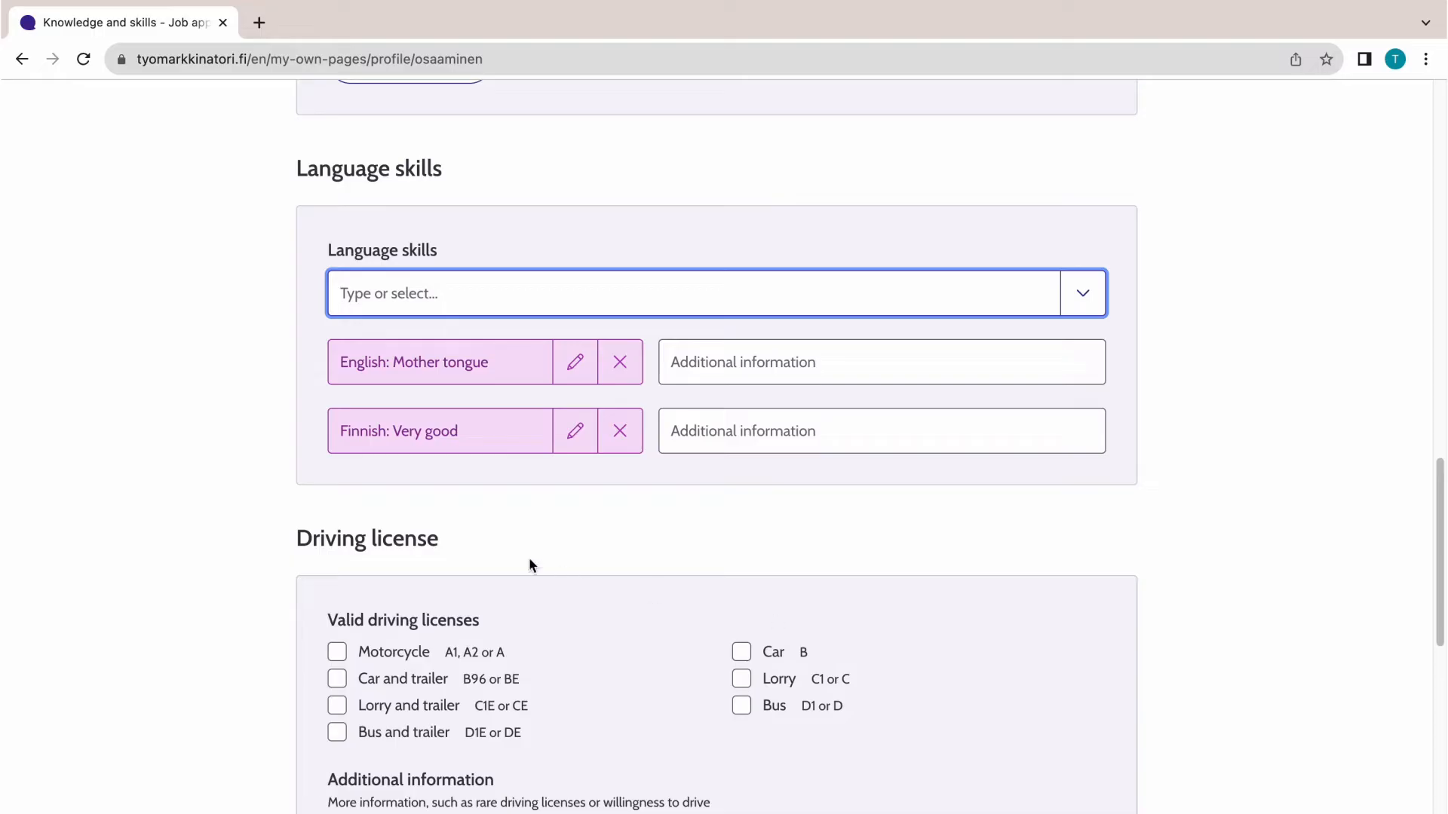
Mark the Car (B) driving license as valid and state that a car is available.
{"action": "scroll", "coordinate": [178, 496], "scroll_direction": "down", "scroll_amount": 4}
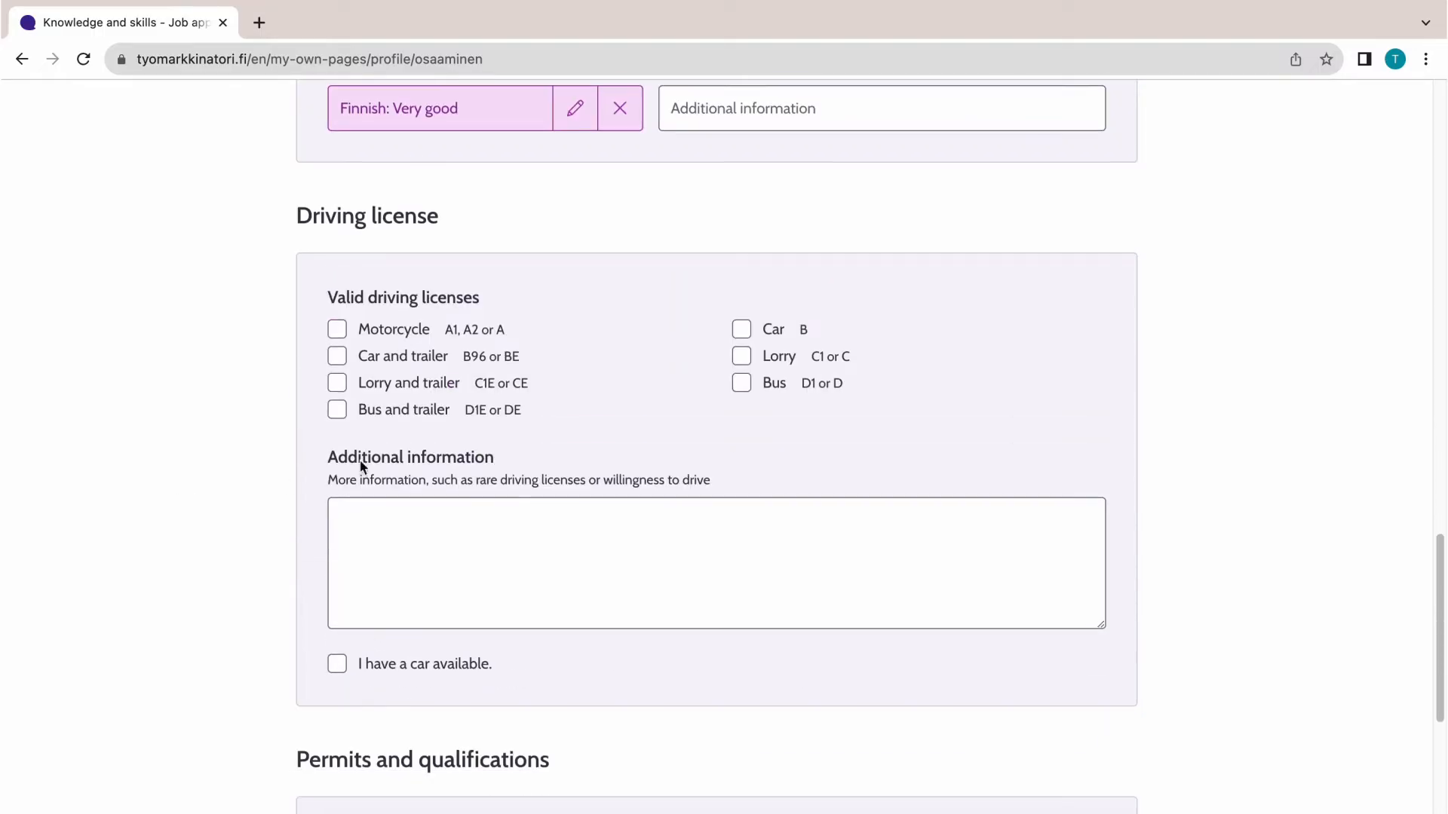
{"action": "left_click", "coordinate": [742, 329]}
{"action": "scroll", "coordinate": [128, 459], "scroll_direction": "down", "scroll_amount": 5}
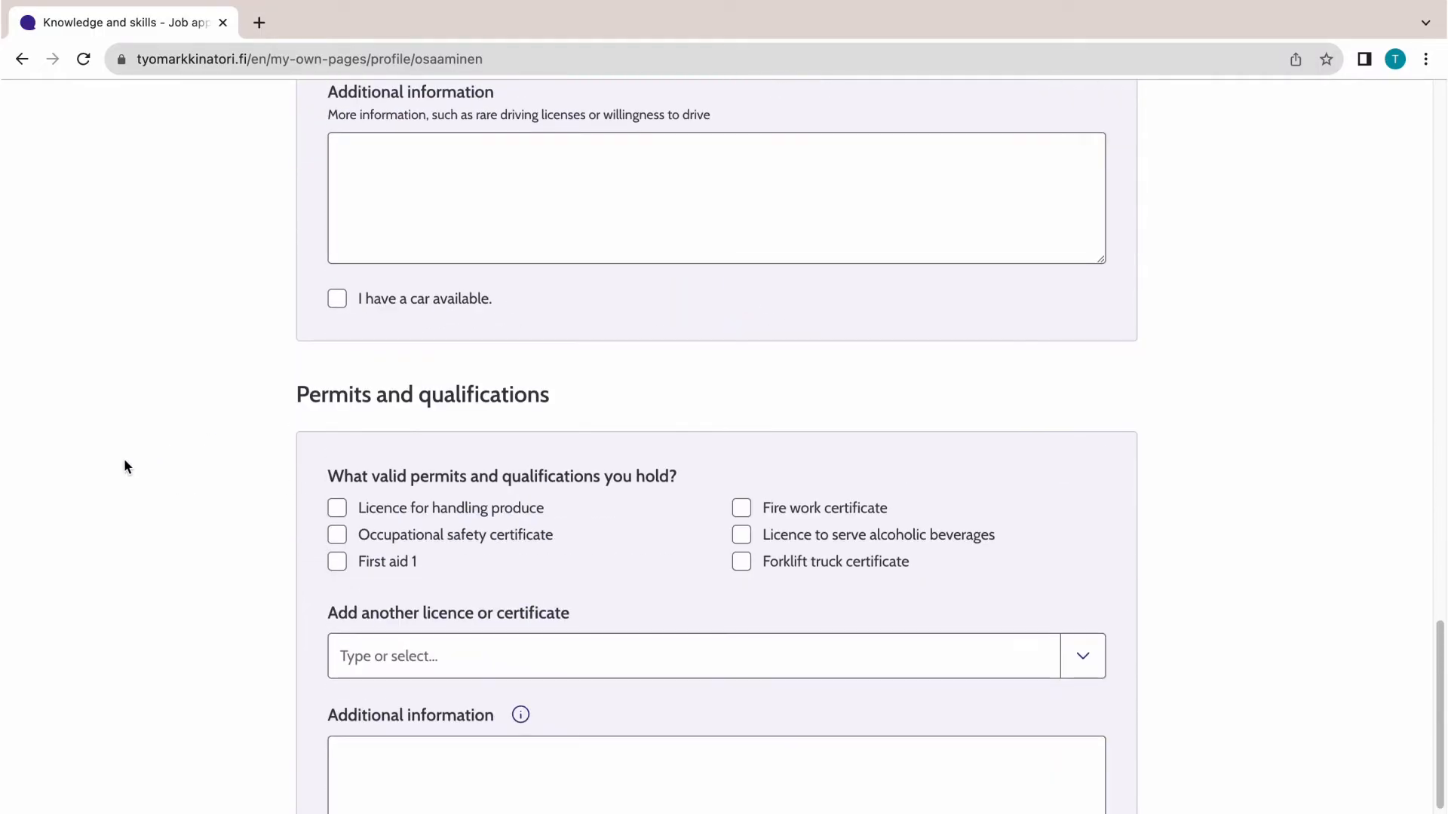
{"action": "left_click", "coordinate": [336, 300]}
Mark "Licence for handling produce" and "First aid 1" as valid permits and qualifications.
{"action": "scroll", "coordinate": [230, 362], "scroll_direction": "down", "scroll_amount": 3}
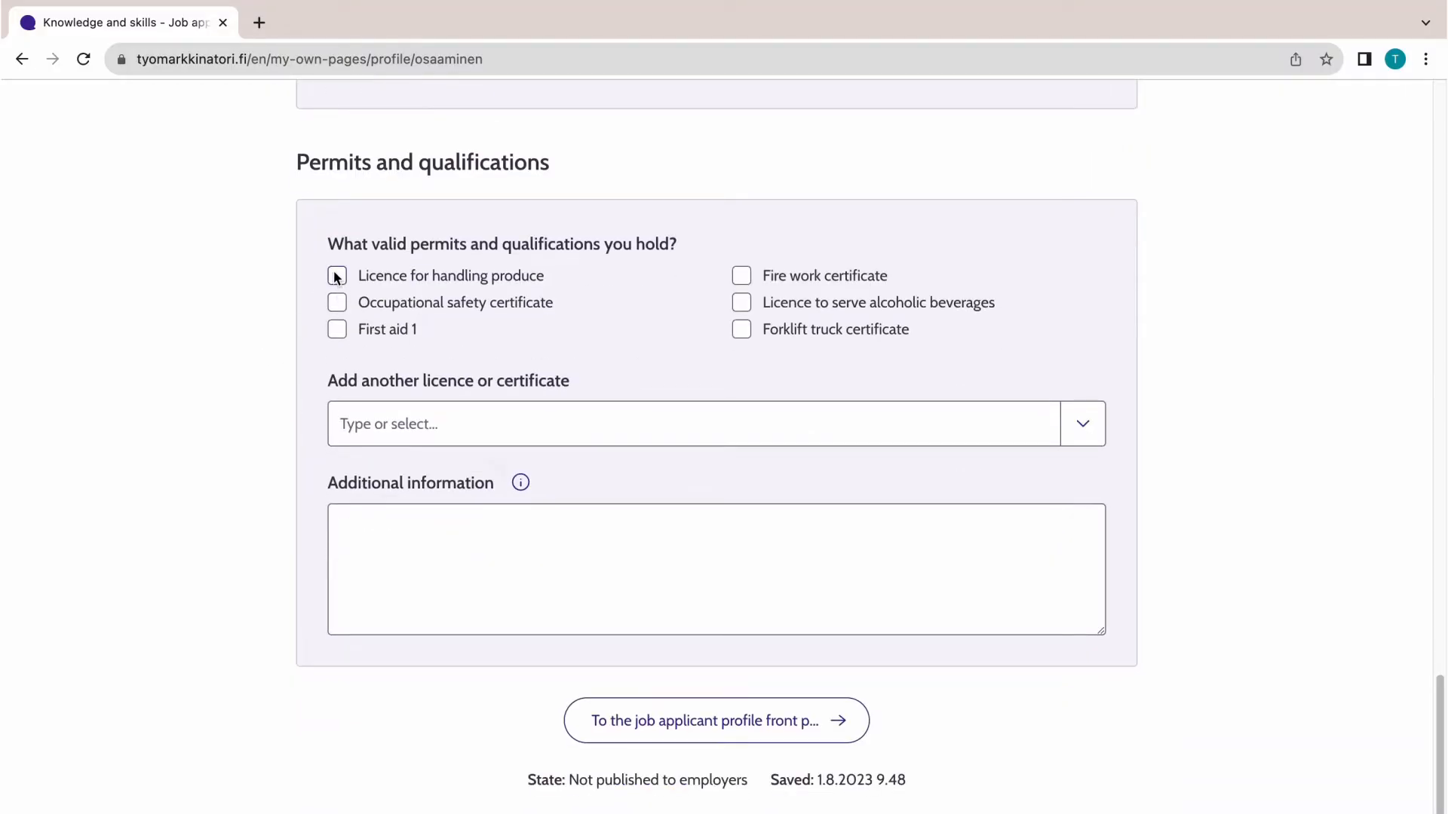
{"action": "left_click", "coordinate": [337, 276]}
{"action": "left_click", "coordinate": [337, 330]}
Enter "My licence for handling produce expires on the 31st of December, 2025." as additional information on the permits and qualifications.
{"action": "left_click", "coordinate": [394, 536]}
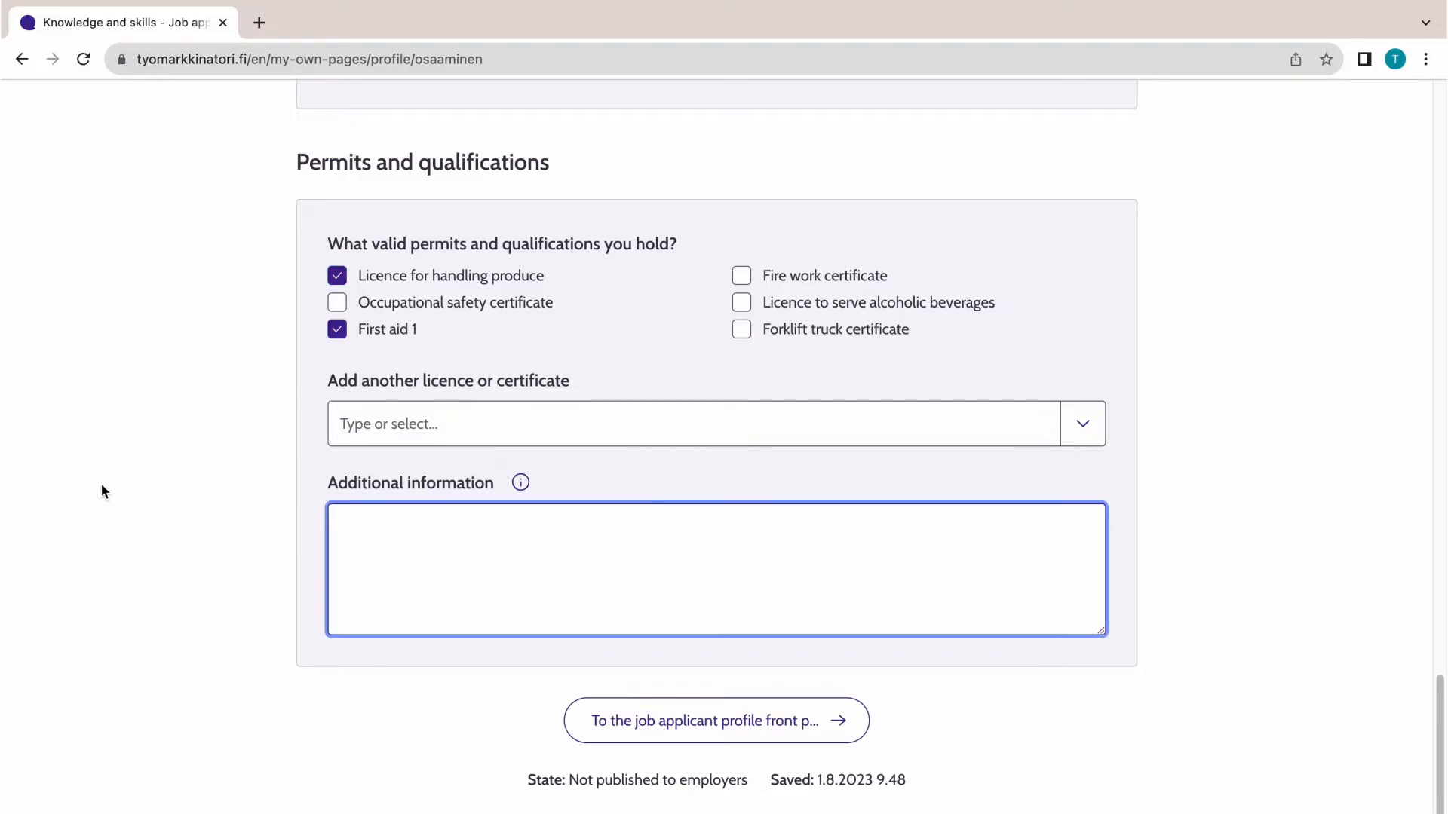
{"action": "type", "text": "My licence for handling produce expires"}
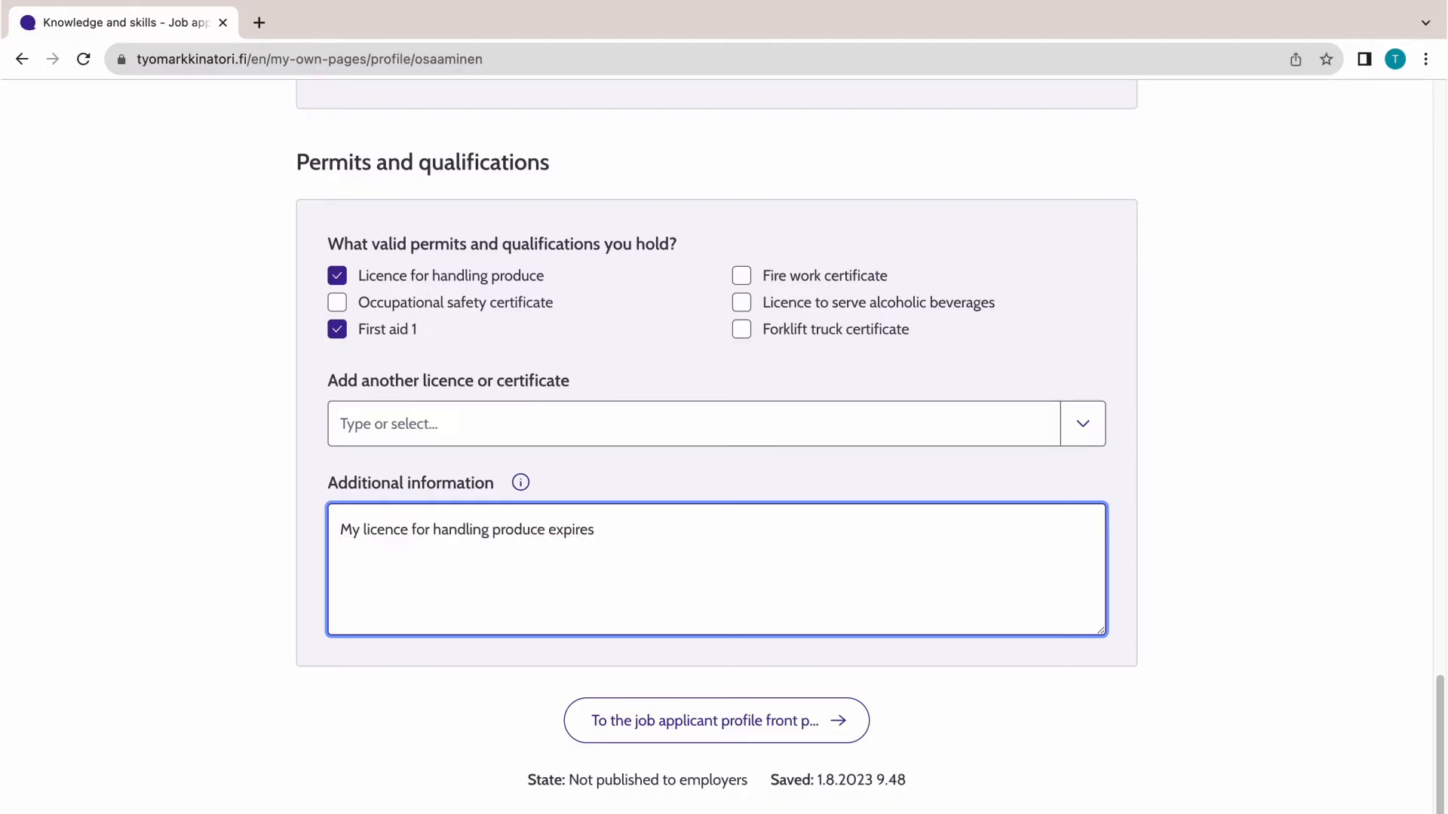
{"action": "type", "text": " on the 31st of December, 2025"}
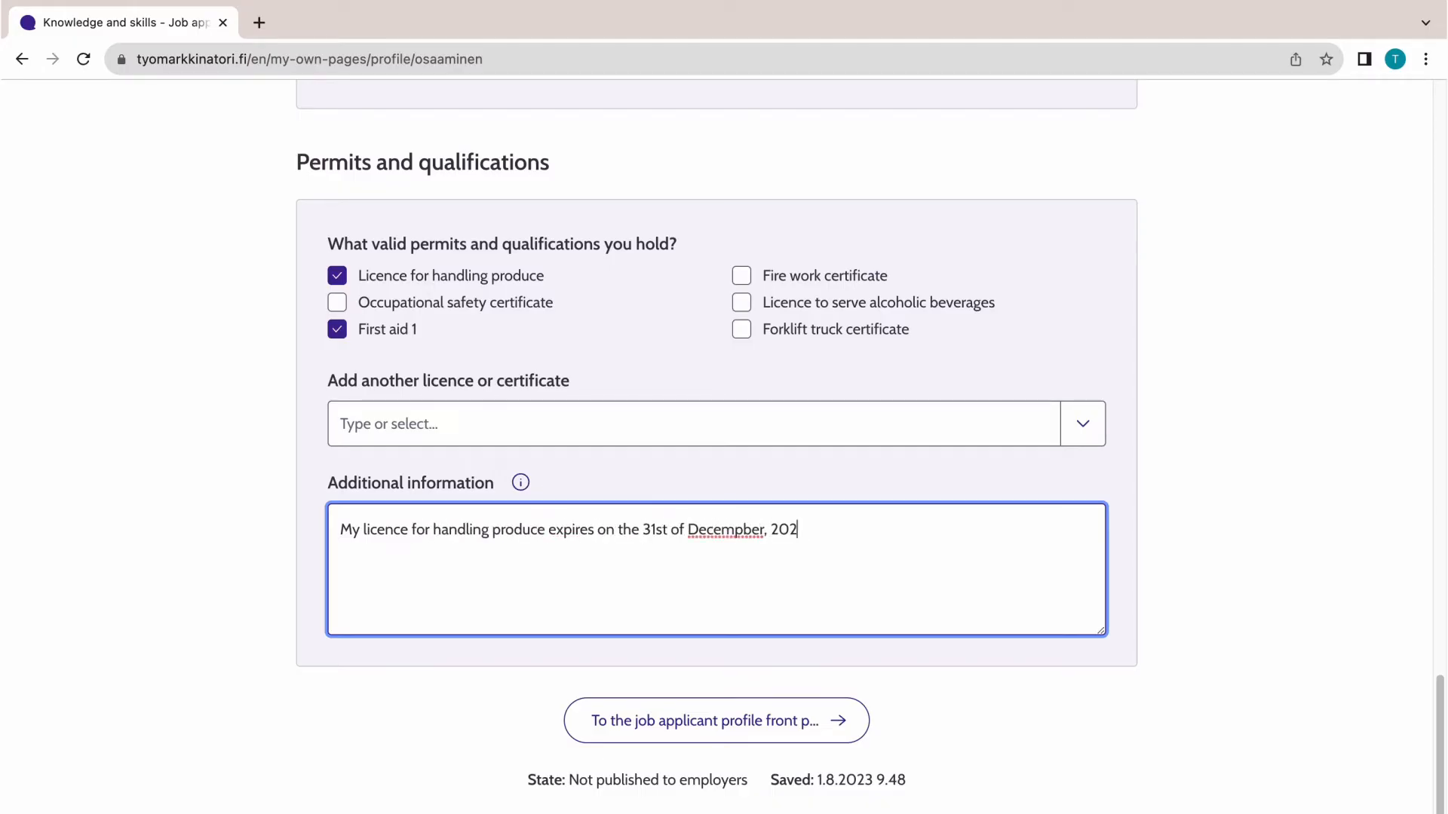
{"action": "type", "text": "."}
{"action": "scroll", "coordinate": [1003, 564], "scroll_direction": "down", "scroll_amount": 3}
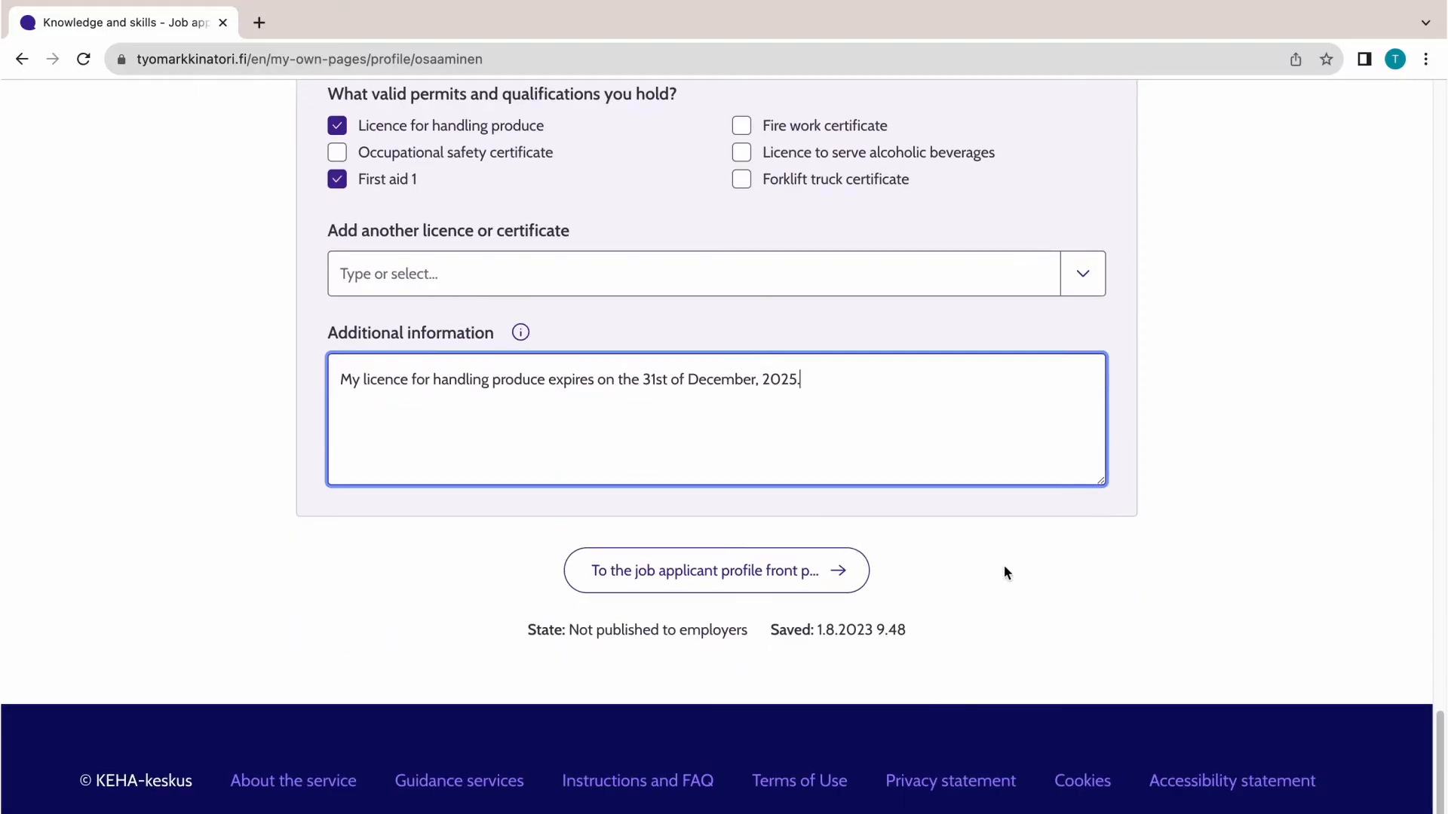
{"action": "left_click", "coordinate": [1149, 607]}
Return to the job applicant profile front page and open the Introduction section for editing.
{"action": "left_click", "coordinate": [679, 584]}
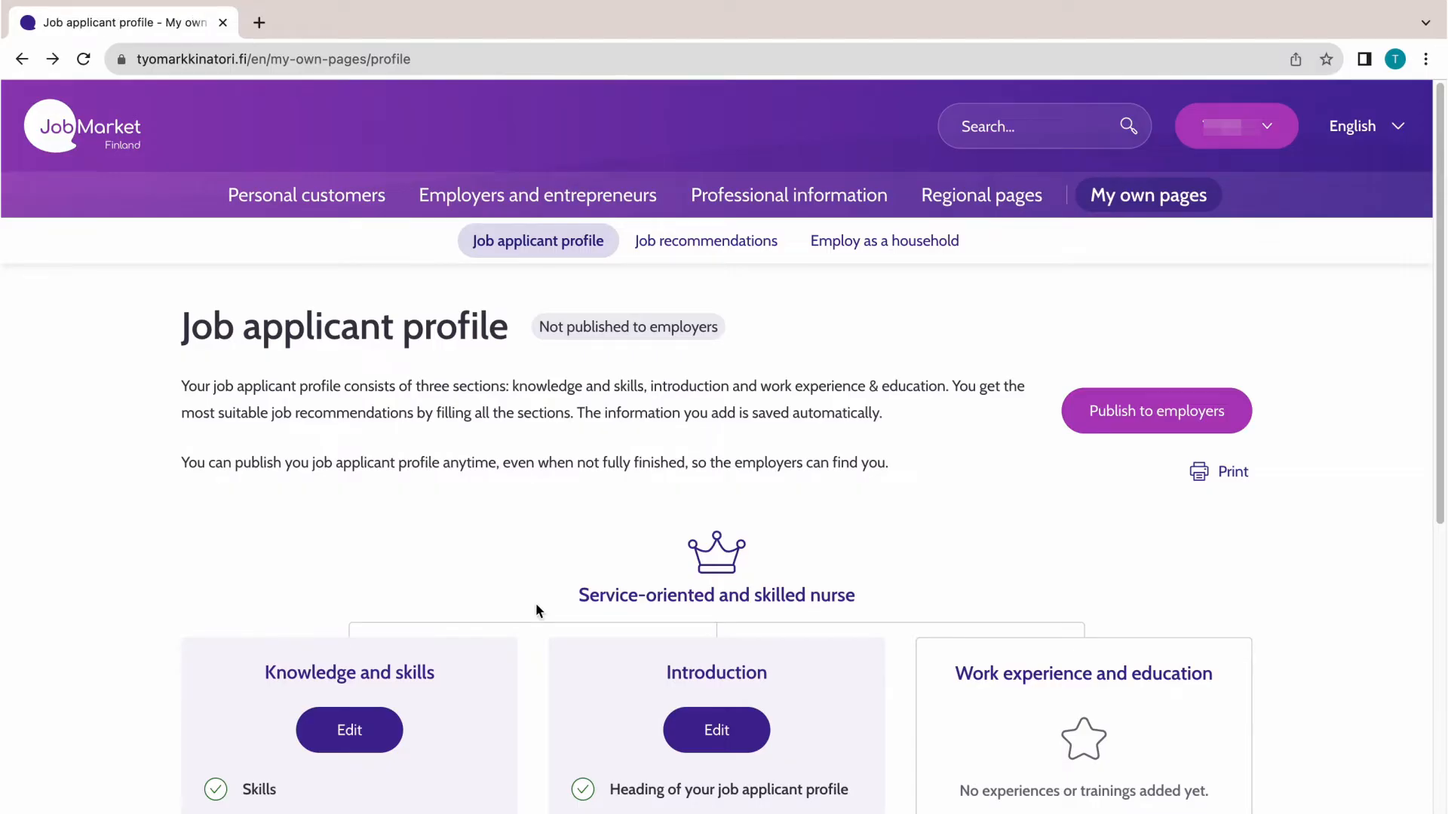
{"action": "scroll", "coordinate": [537, 609], "scroll_direction": "down", "scroll_amount": 5}
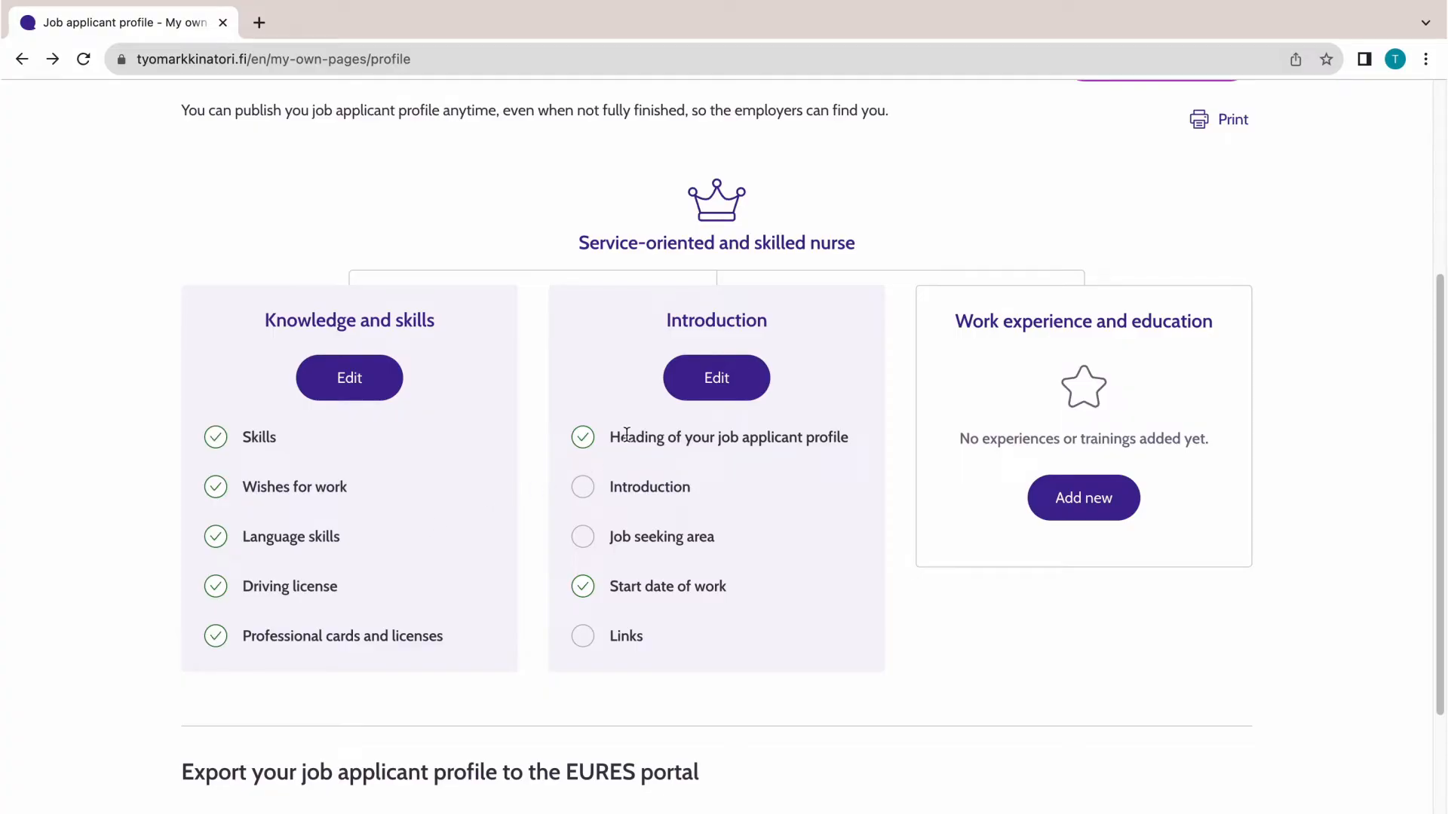
{"action": "left_click", "coordinate": [723, 385]}
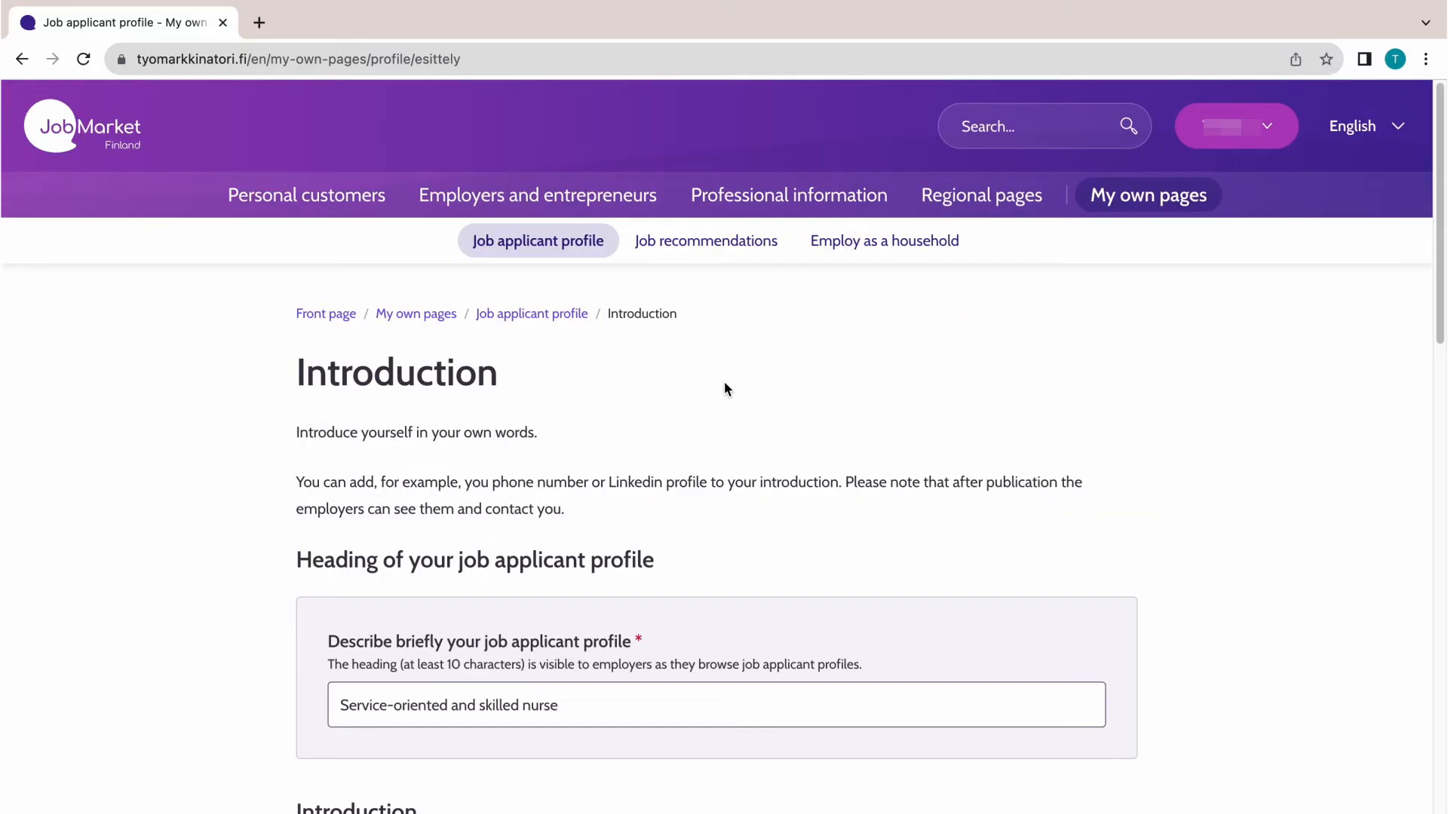
Review the profile heading and the instructions for the self-introduction and job seeking area.
{"action": "scroll", "coordinate": [229, 536], "scroll_direction": "down", "scroll_amount": 3}
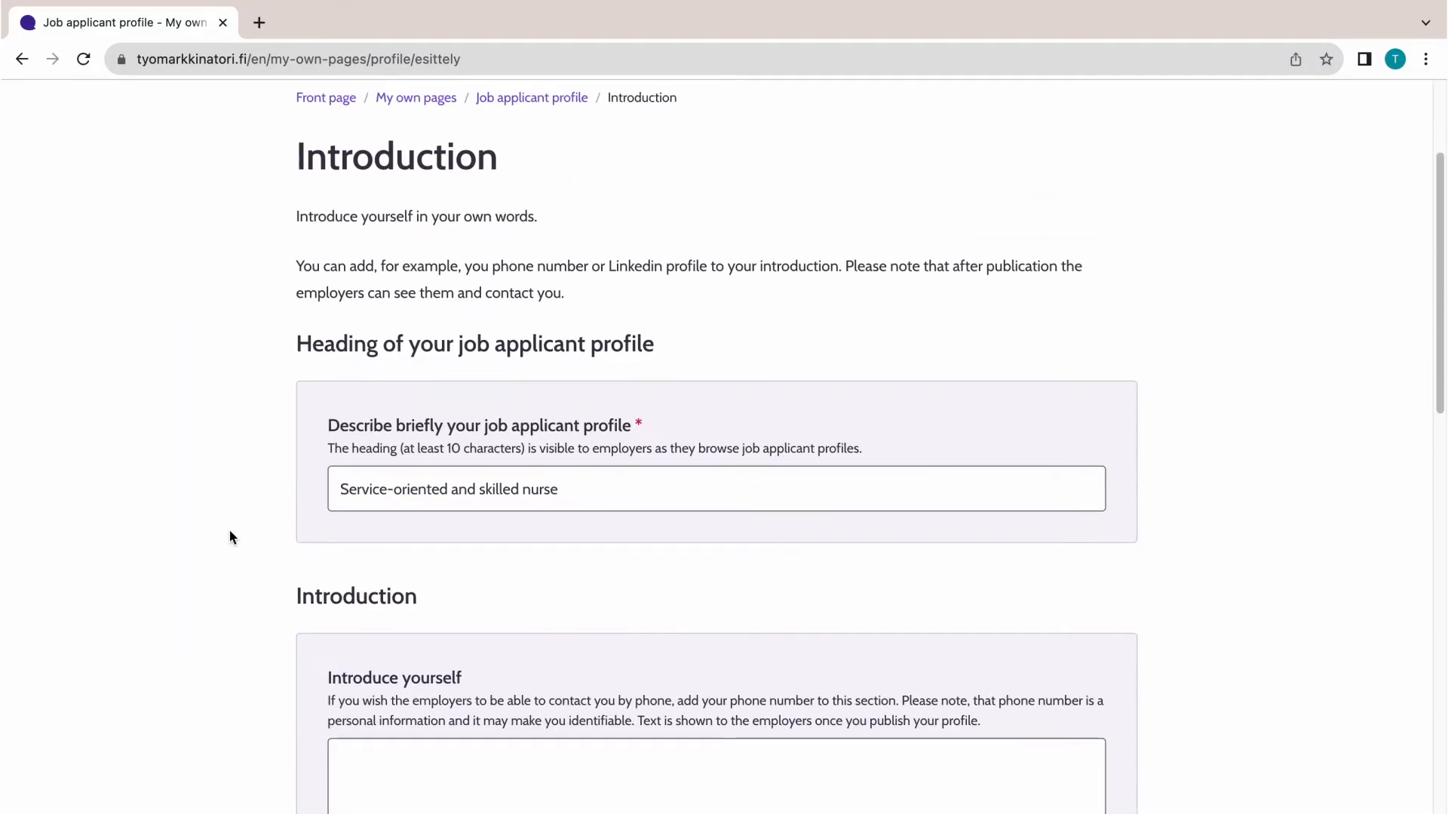
{"action": "left_click", "coordinate": [604, 494]}
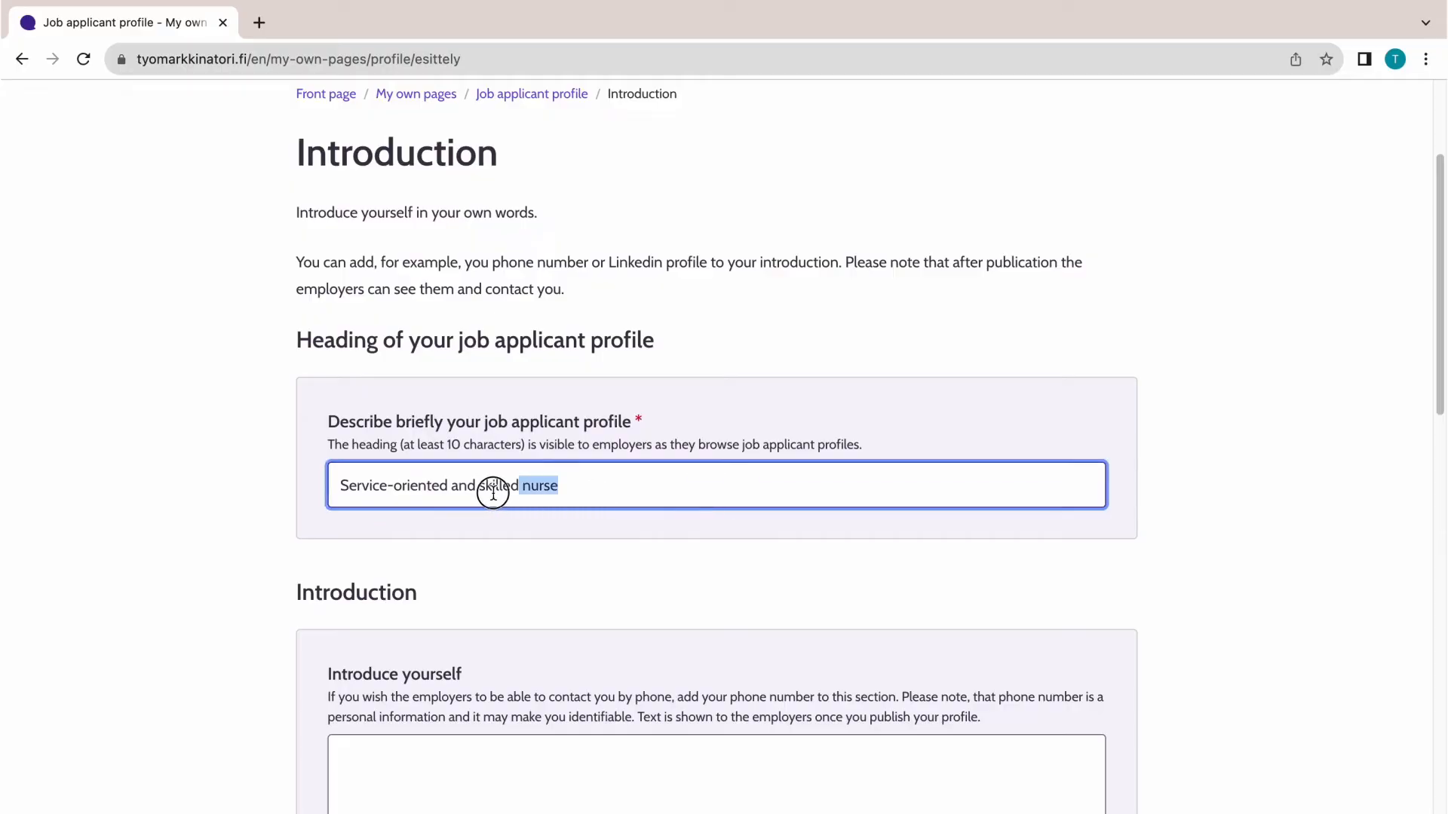
{"action": "key", "text": "ctrl+a"}
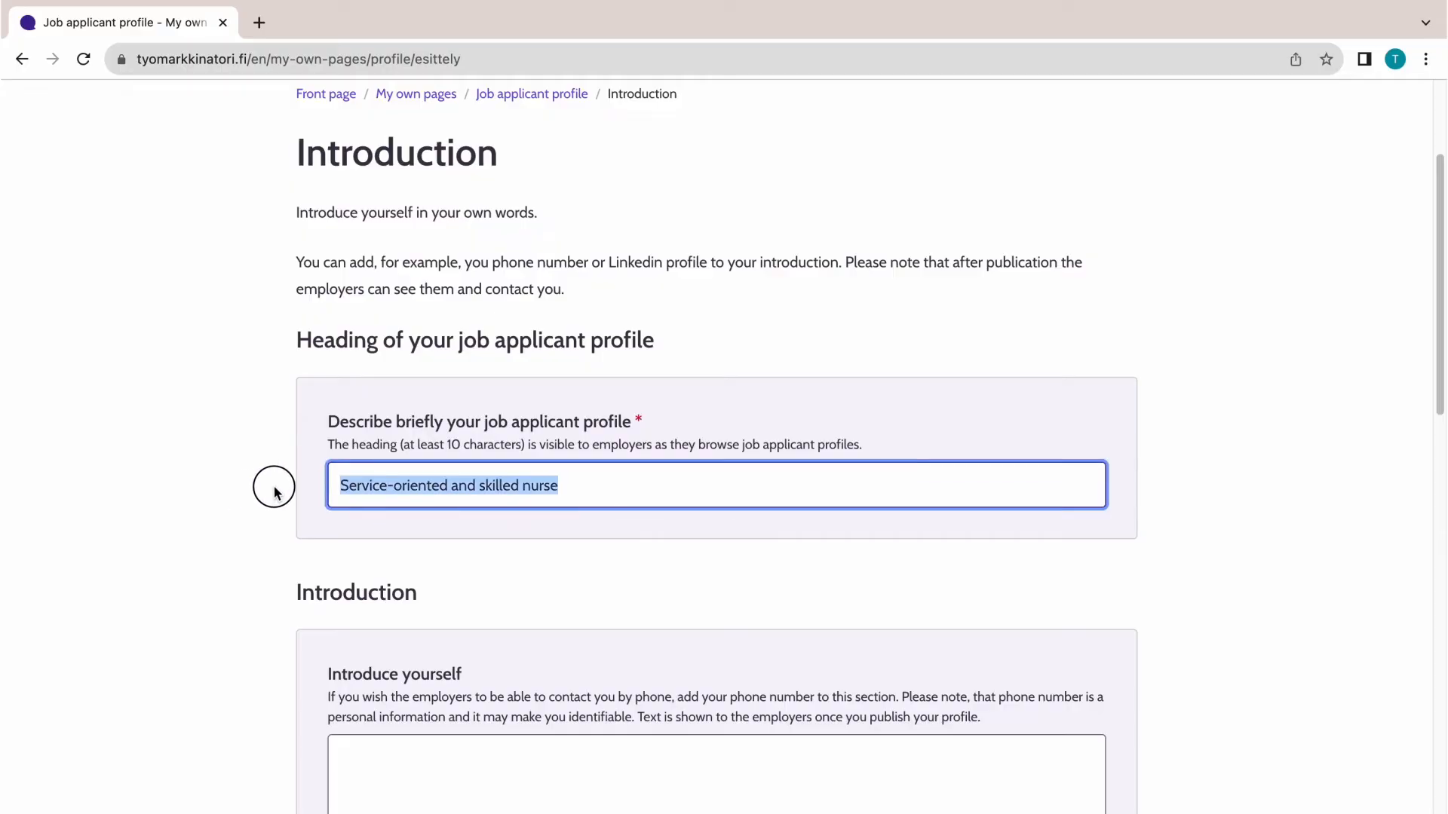
{"action": "left_click", "coordinate": [266, 531]}
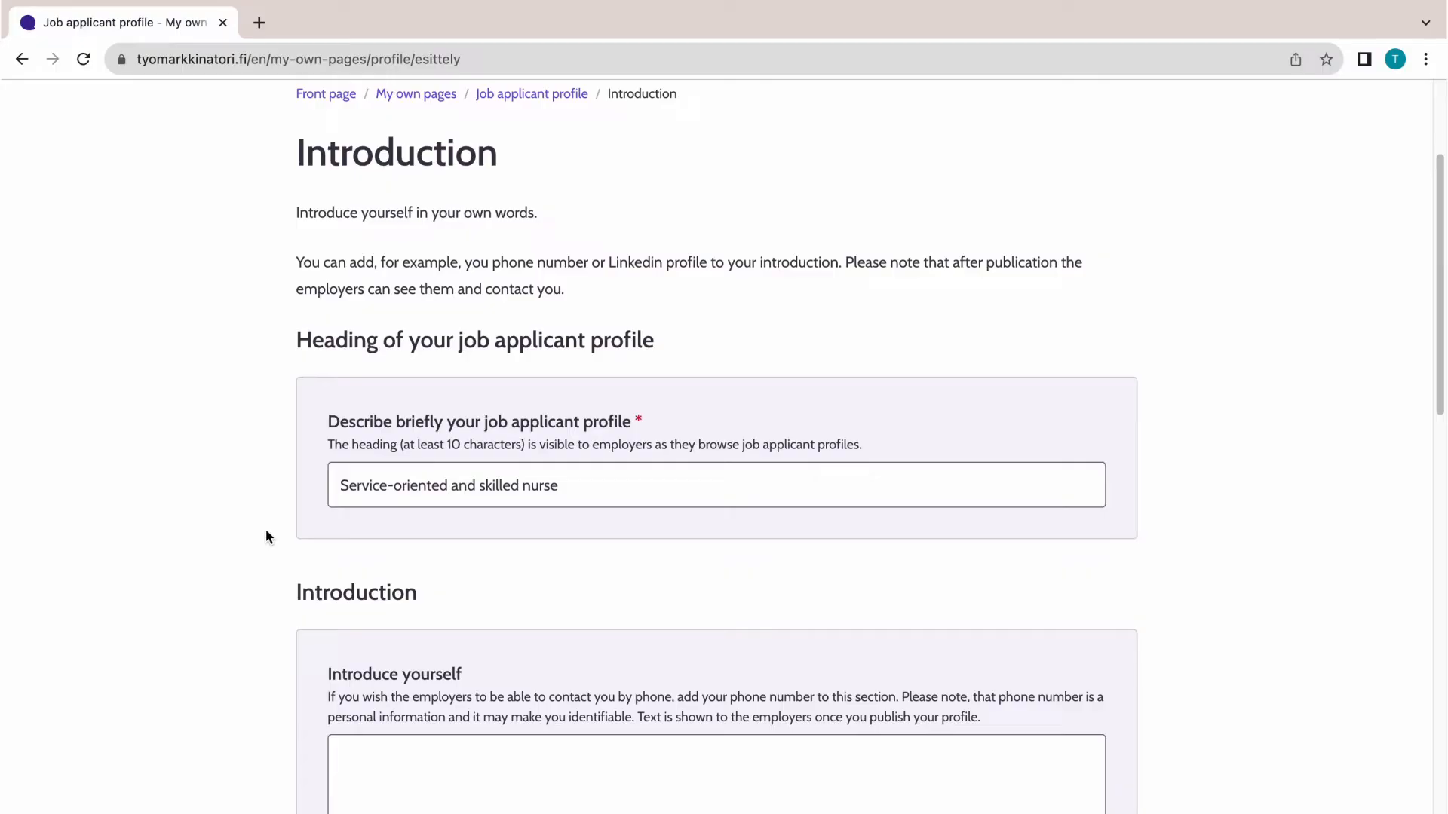
{"action": "scroll", "coordinate": [266, 530], "scroll_direction": "down", "scroll_amount": 2}
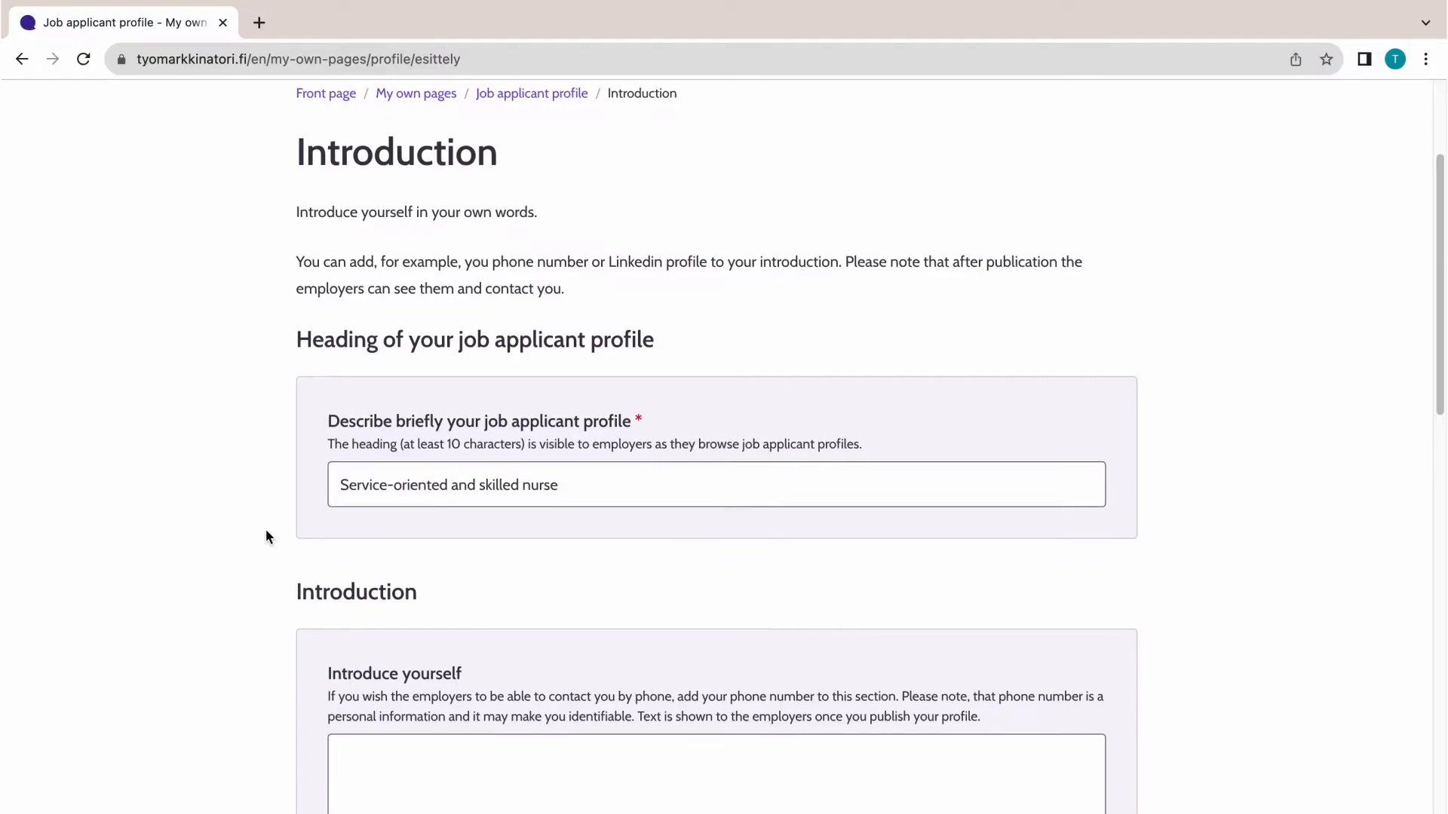
{"action": "scroll", "coordinate": [266, 530], "scroll_direction": "down", "scroll_amount": 1}
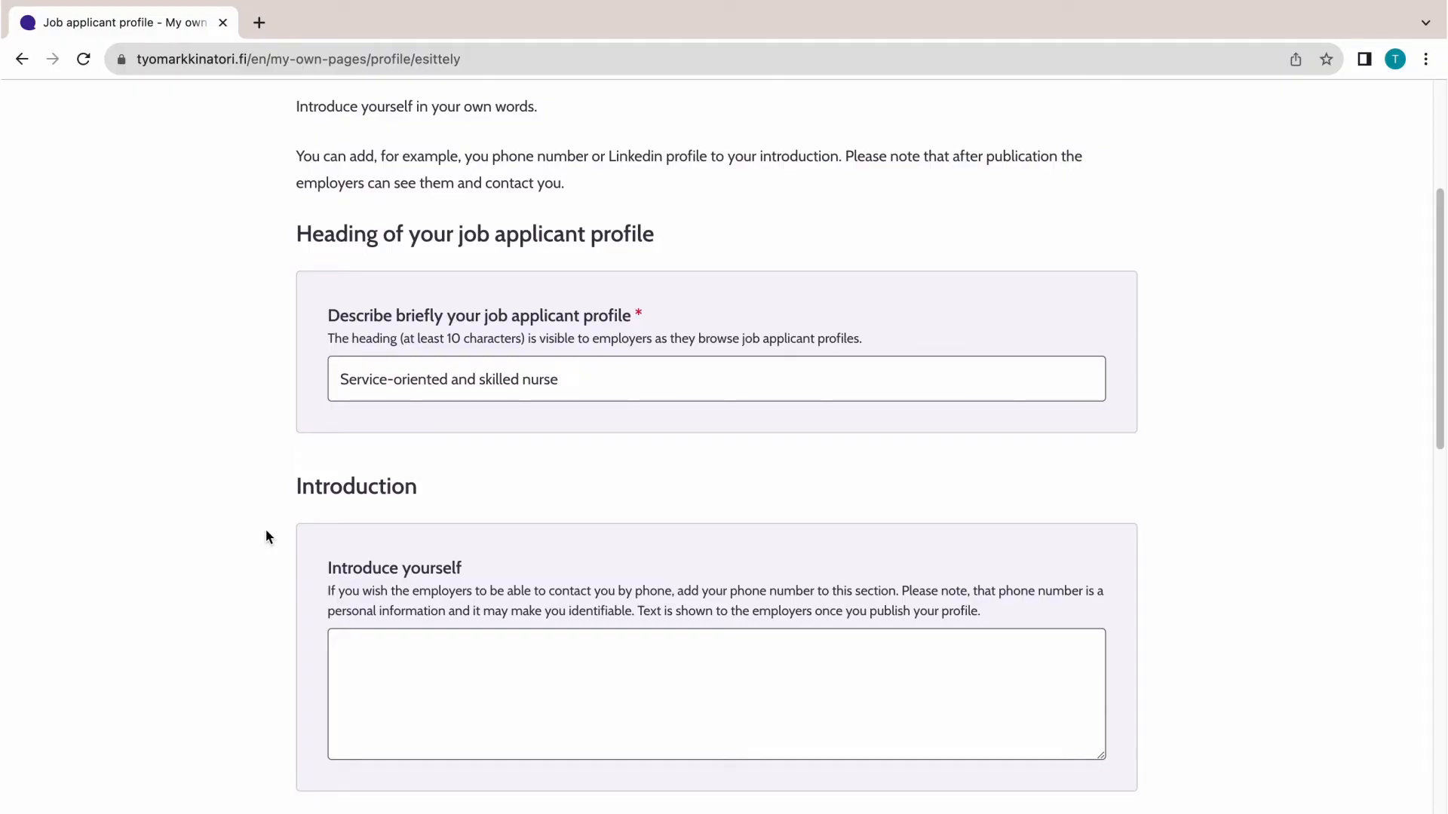
{"action": "scroll", "coordinate": [265, 536], "scroll_direction": "down", "scroll_amount": 5}
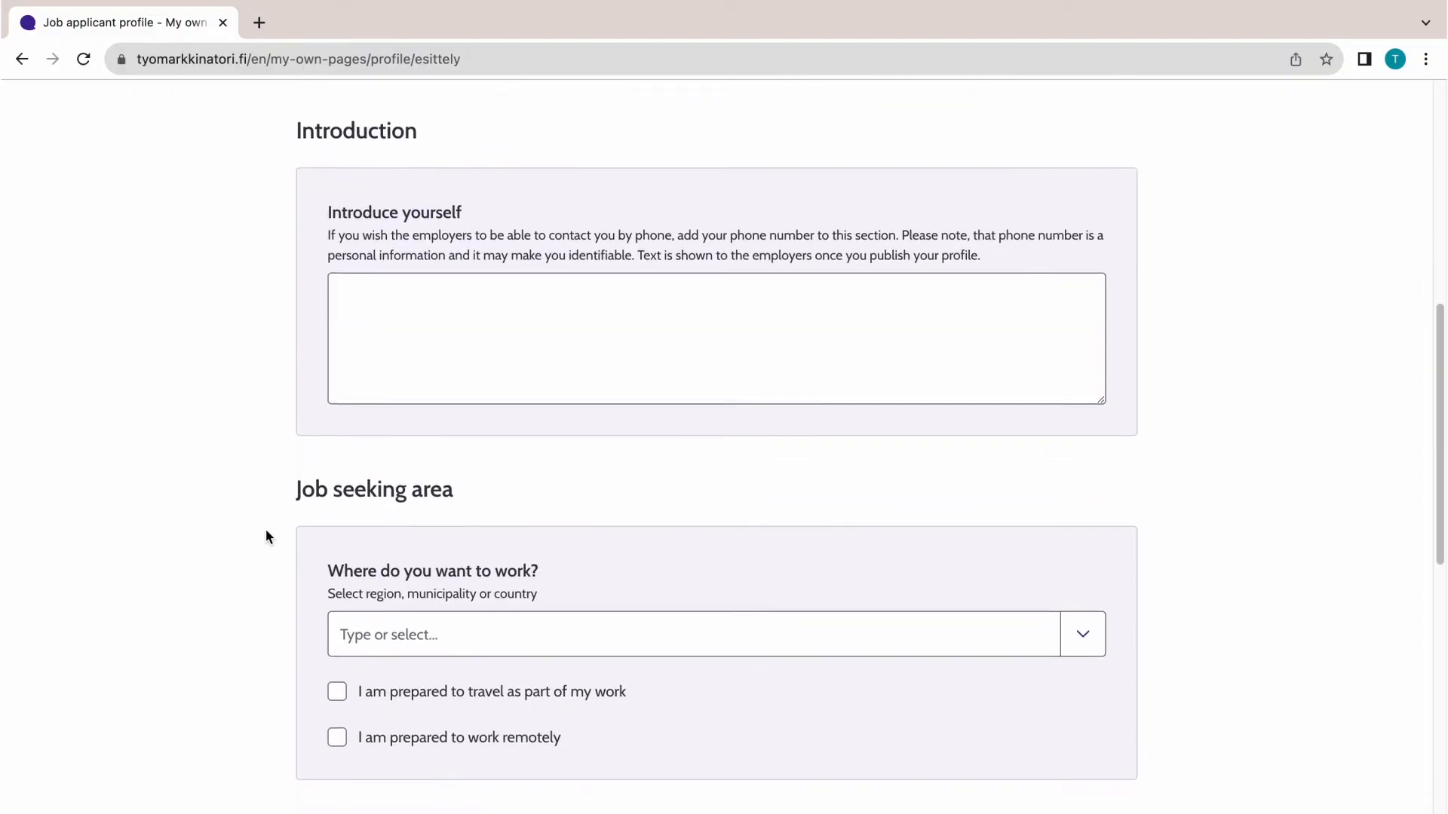
{"action": "scroll", "coordinate": [265, 536], "scroll_direction": "down", "scroll_amount": 1}
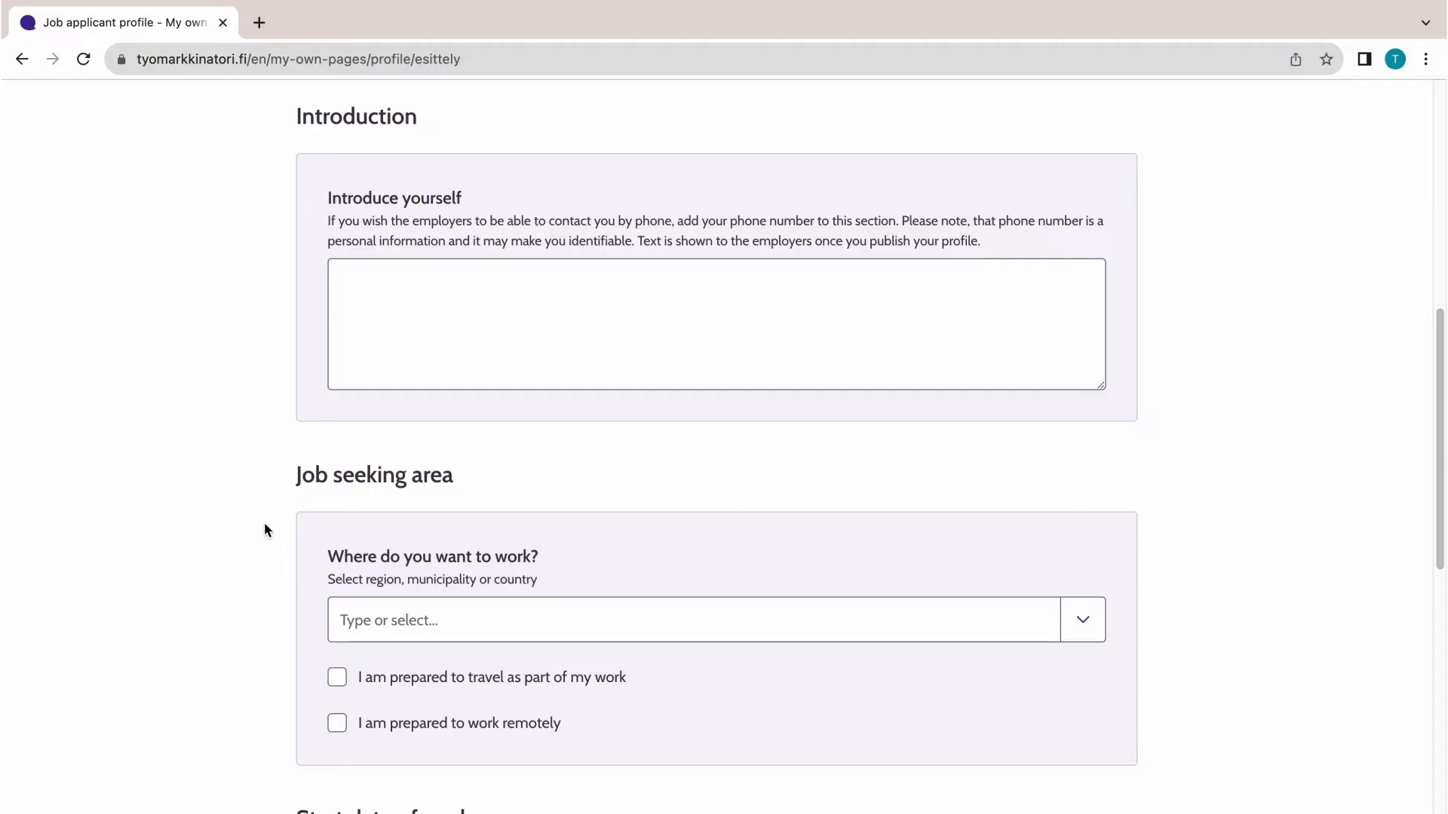
Begin the self-introduction with "I am a solution-oriented and skilled ward nurse who takes everyone into consideration.".
{"action": "left_click", "coordinate": [558, 325]}
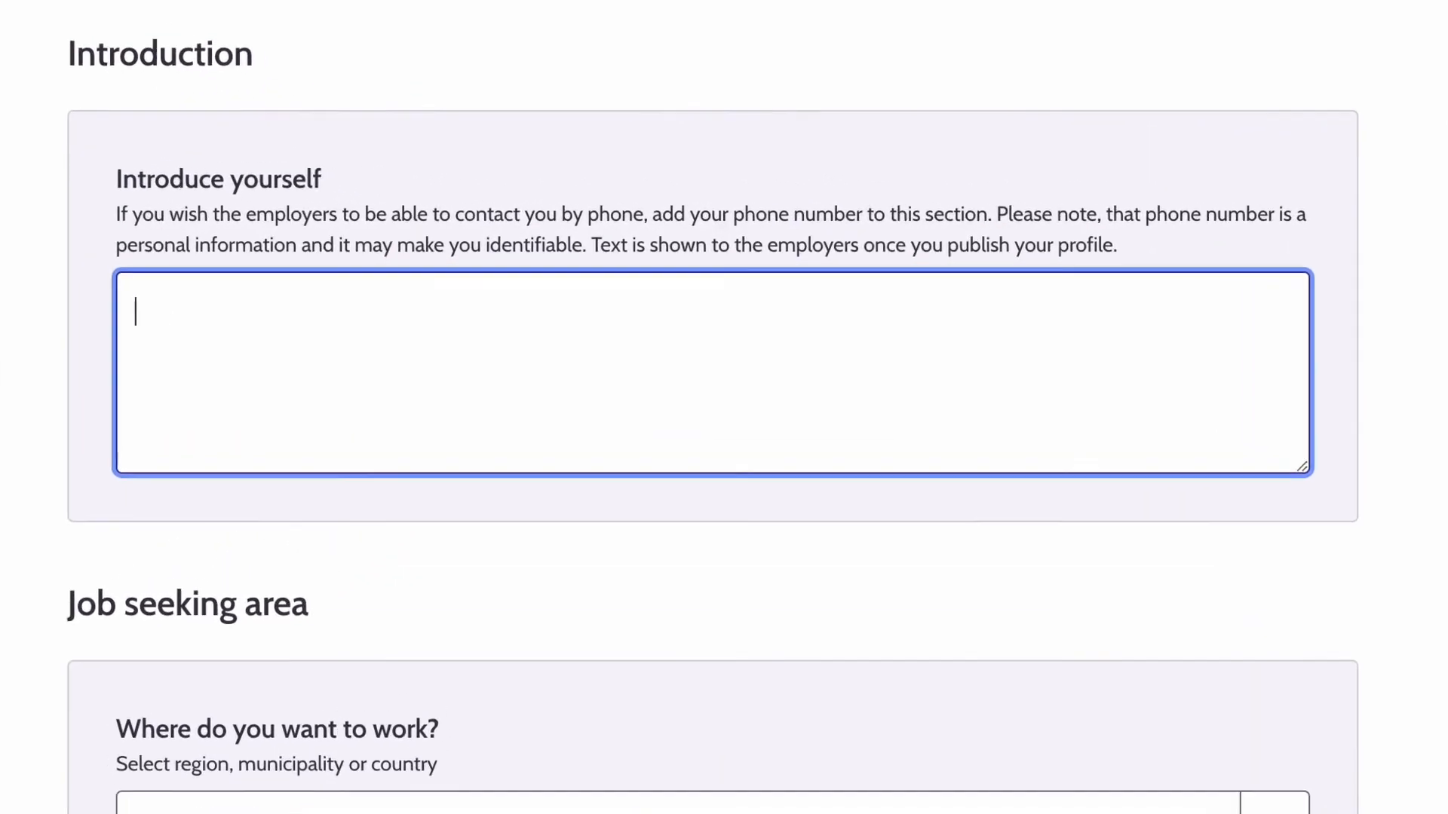
{"action": "type", "text": "I am a soluti"}
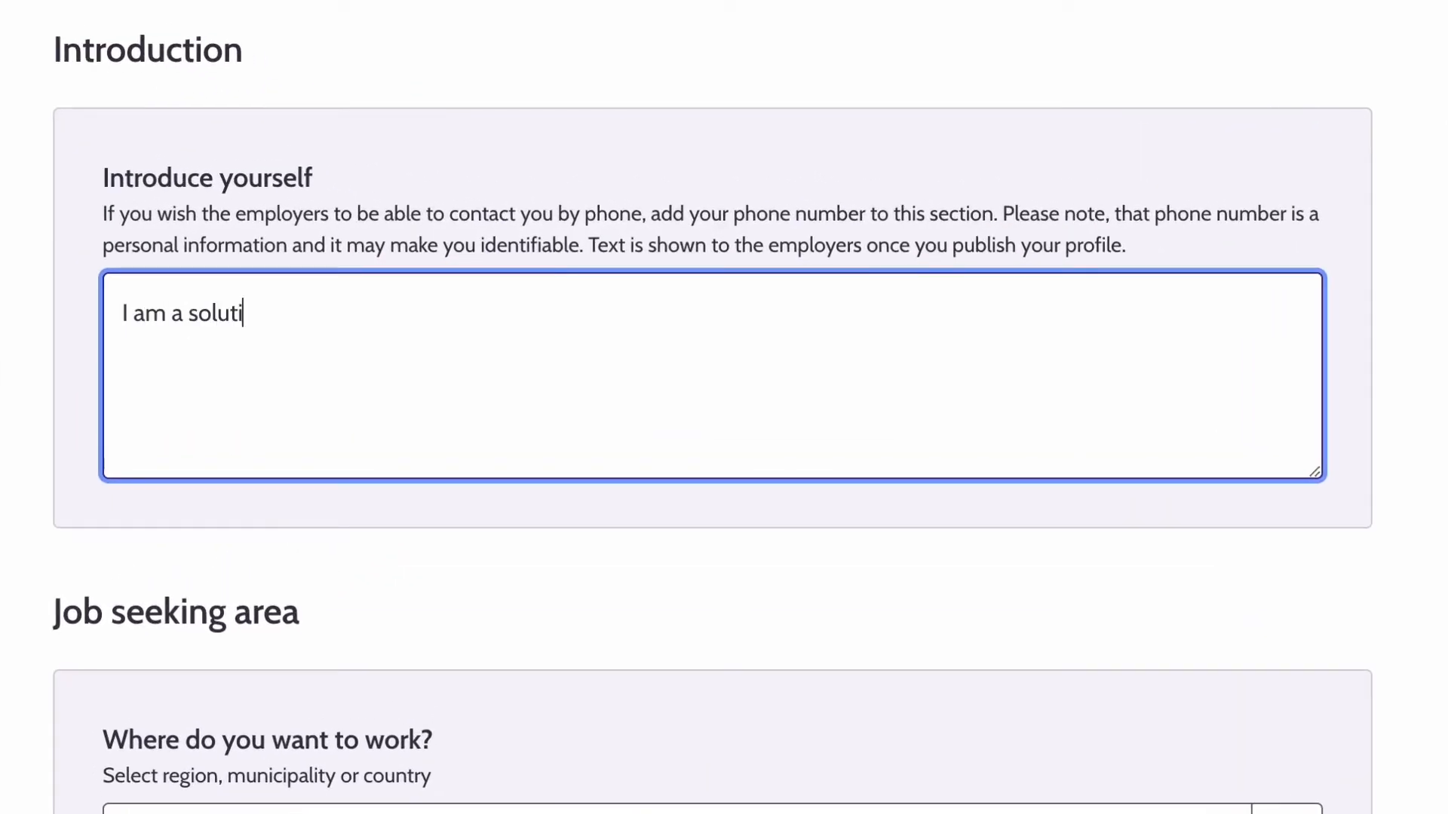
{"action": "type", "text": "on-oriented and skilled ward "}
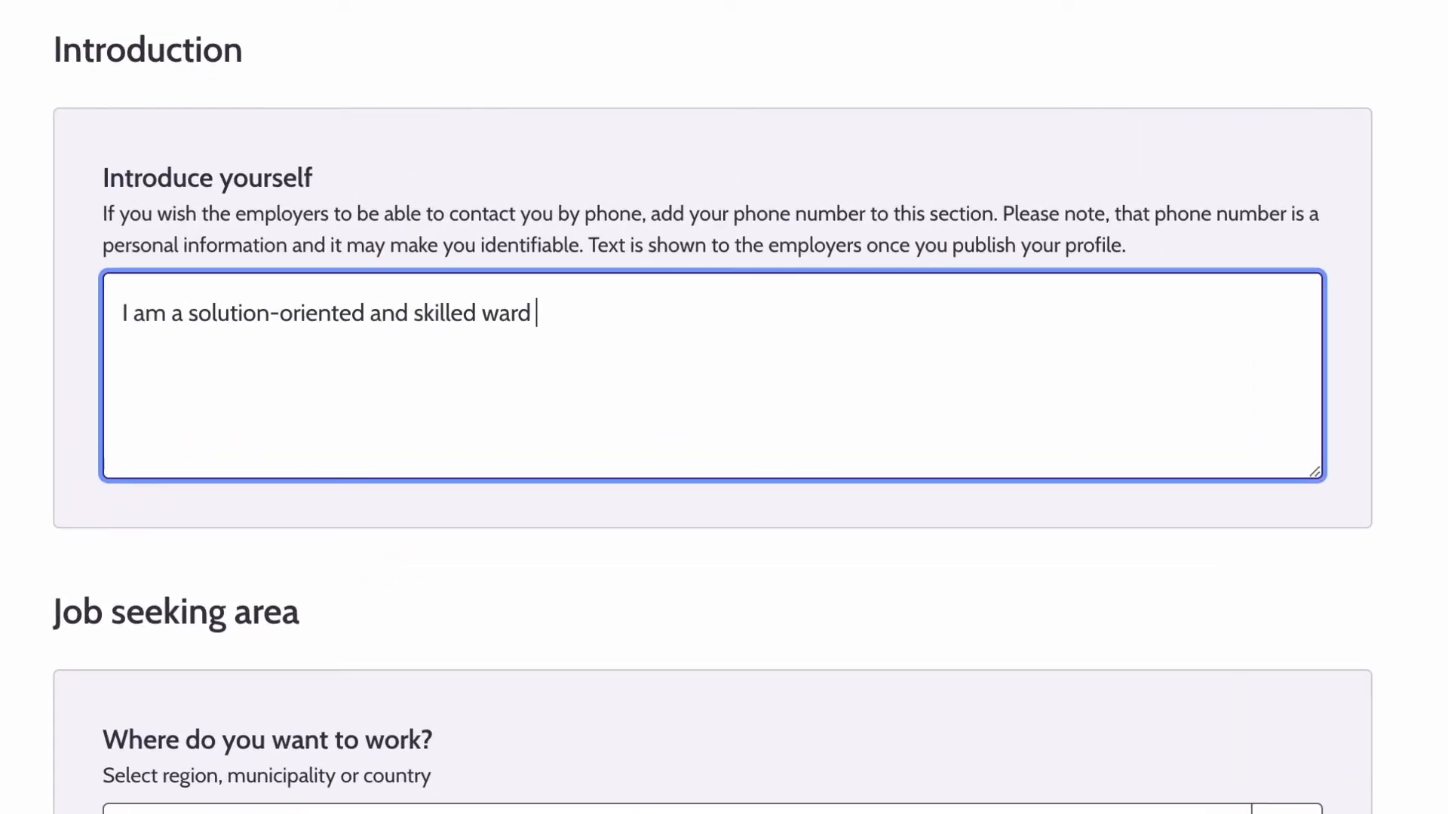
{"action": "type", "text": "nurse who takes everyone into"}
{"action": "key", "text": "BackSpace"}
{"action": "type", "text": "to consideration. "}
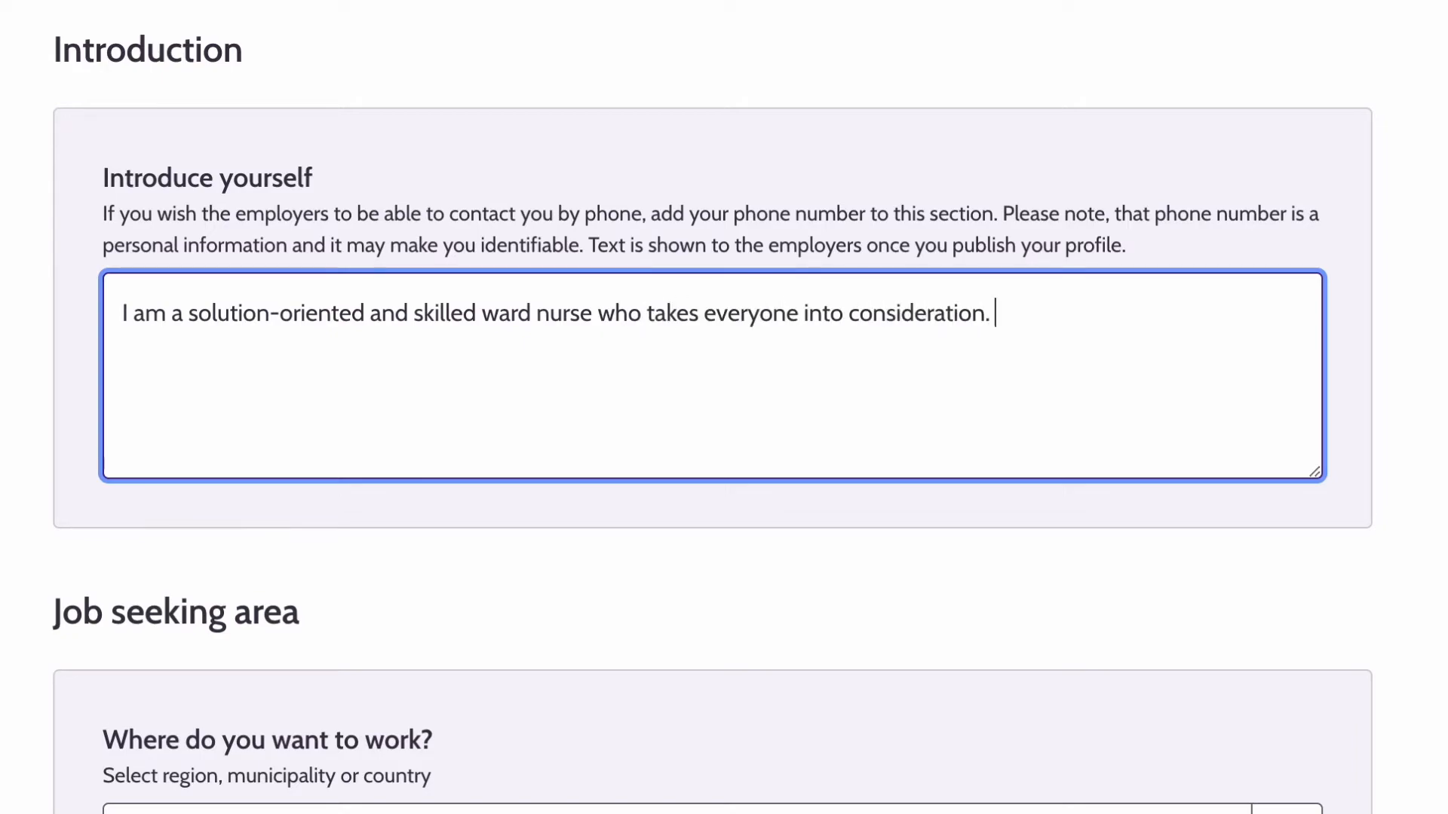
Continue with "In my previous workplaces, I have received positive feedback on my approach to work from both patients and colleagues. In my free time, I have".
{"action": "type", "text": "In my previous work"}
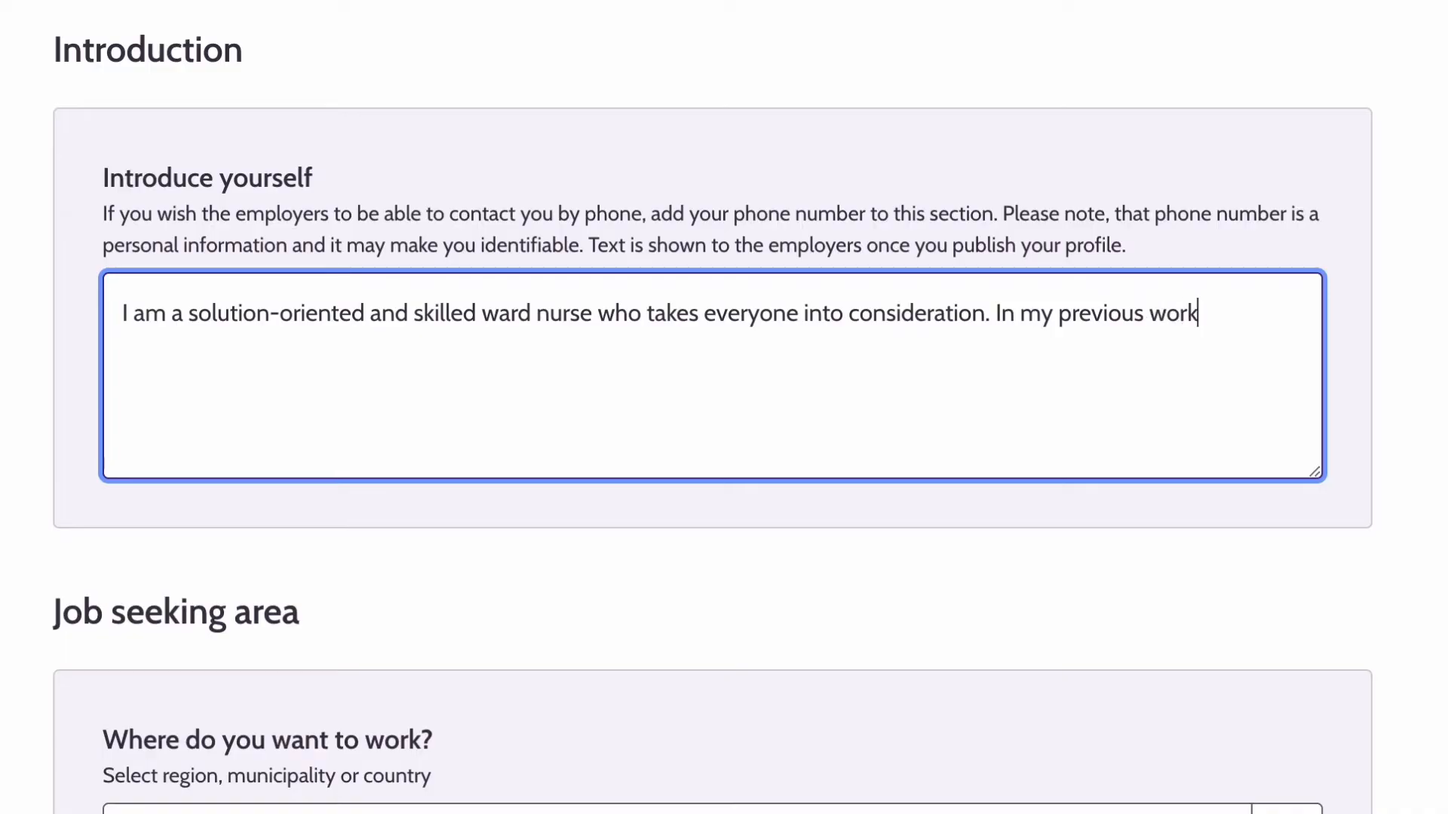
{"action": "type", "text": "places, I have received"}
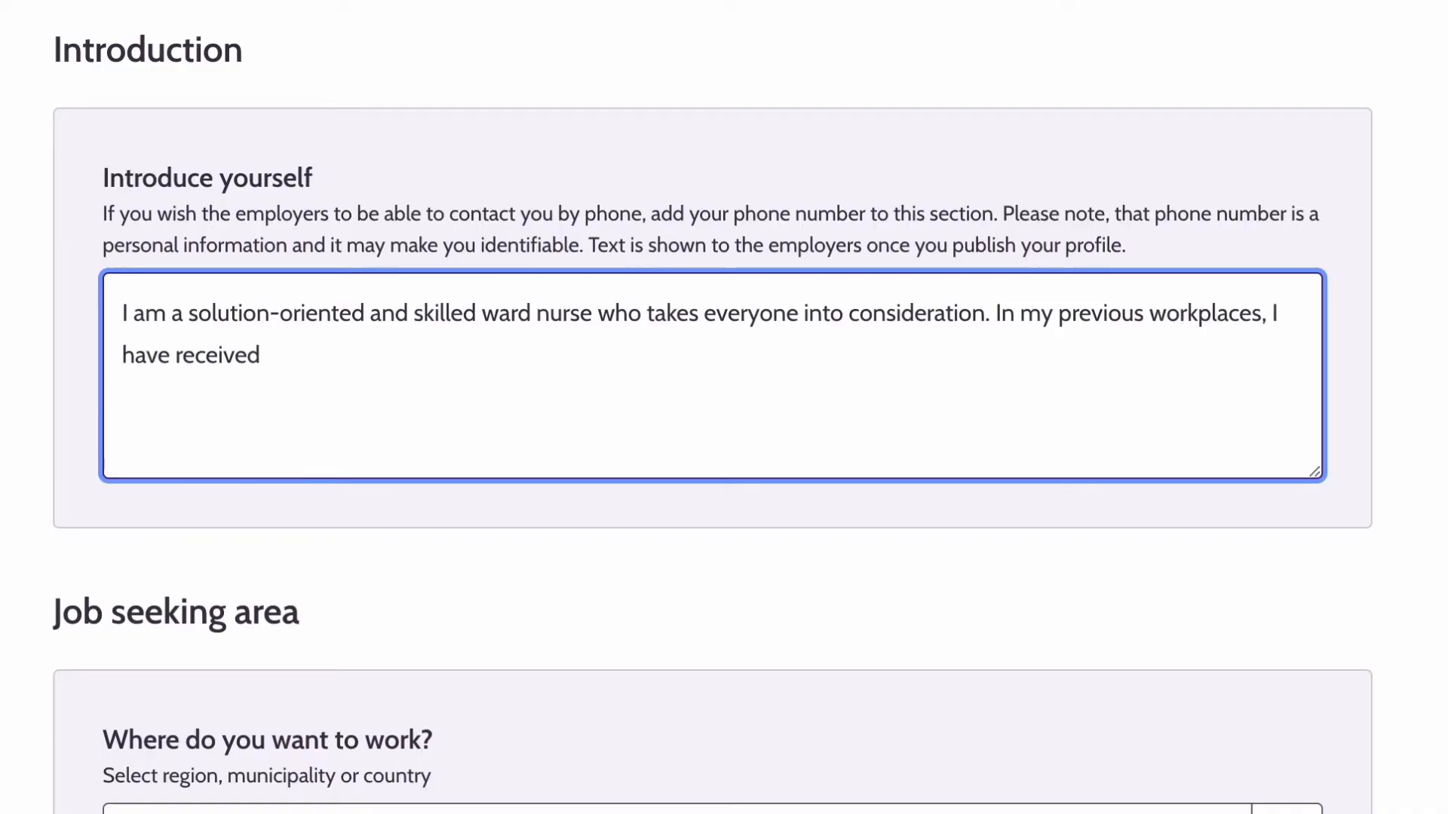
{"action": "type", "text": " positive feedback on my approach,"}
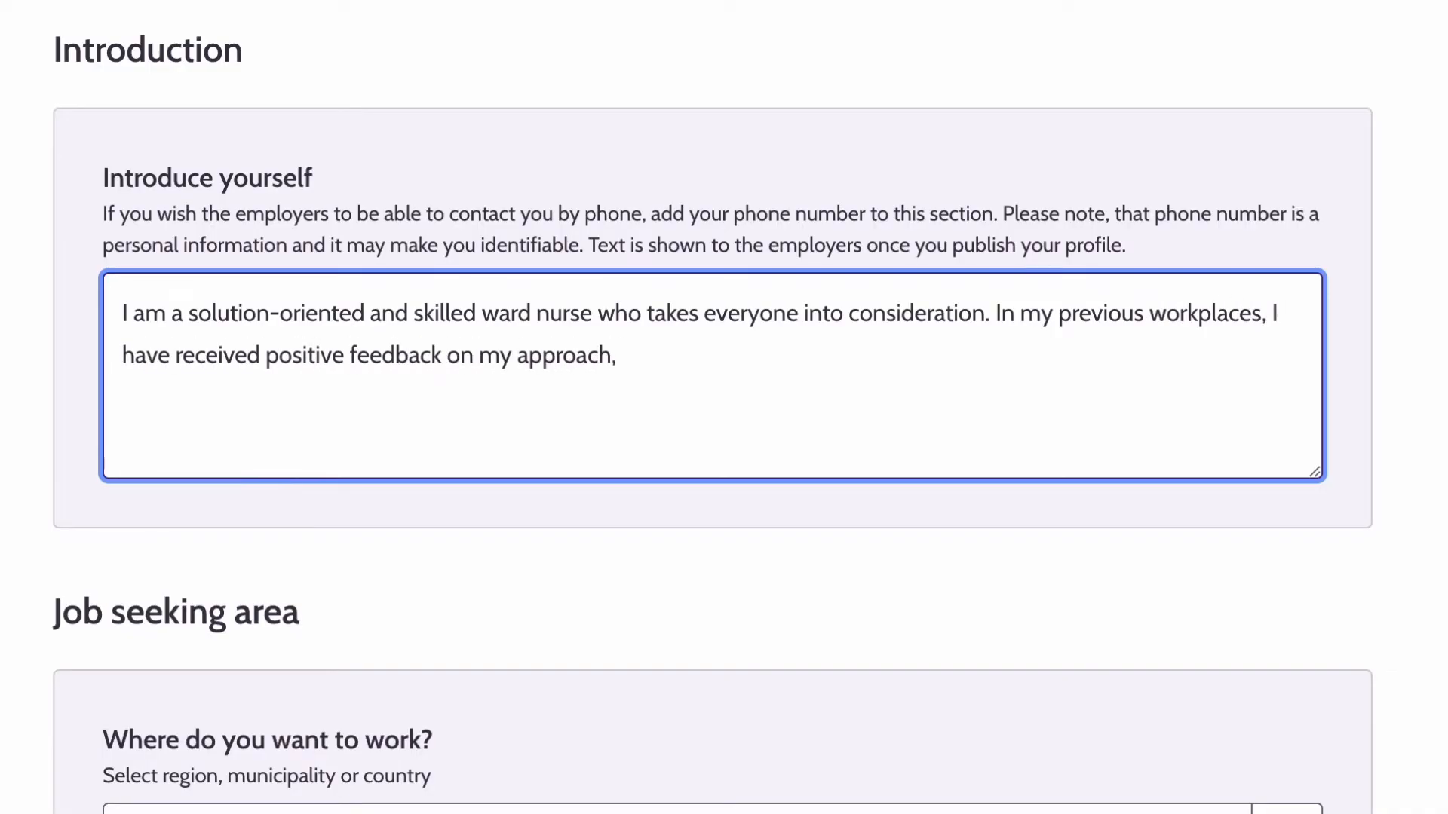
{"action": "key", "text": "BackSpace"}
{"action": "type", "text": "to work"}
{"action": "type", "text": " from both custo"}
{"action": "key", "text": "BackSpace"}
{"action": "key", "text": "BackSpace"}
{"action": "key", "text": "BackSpace"}
{"action": "key", "text": "BackSpace"}
{"action": "key", "text": "BackSpace"}
{"action": "type", "text": "patients and collagues."}
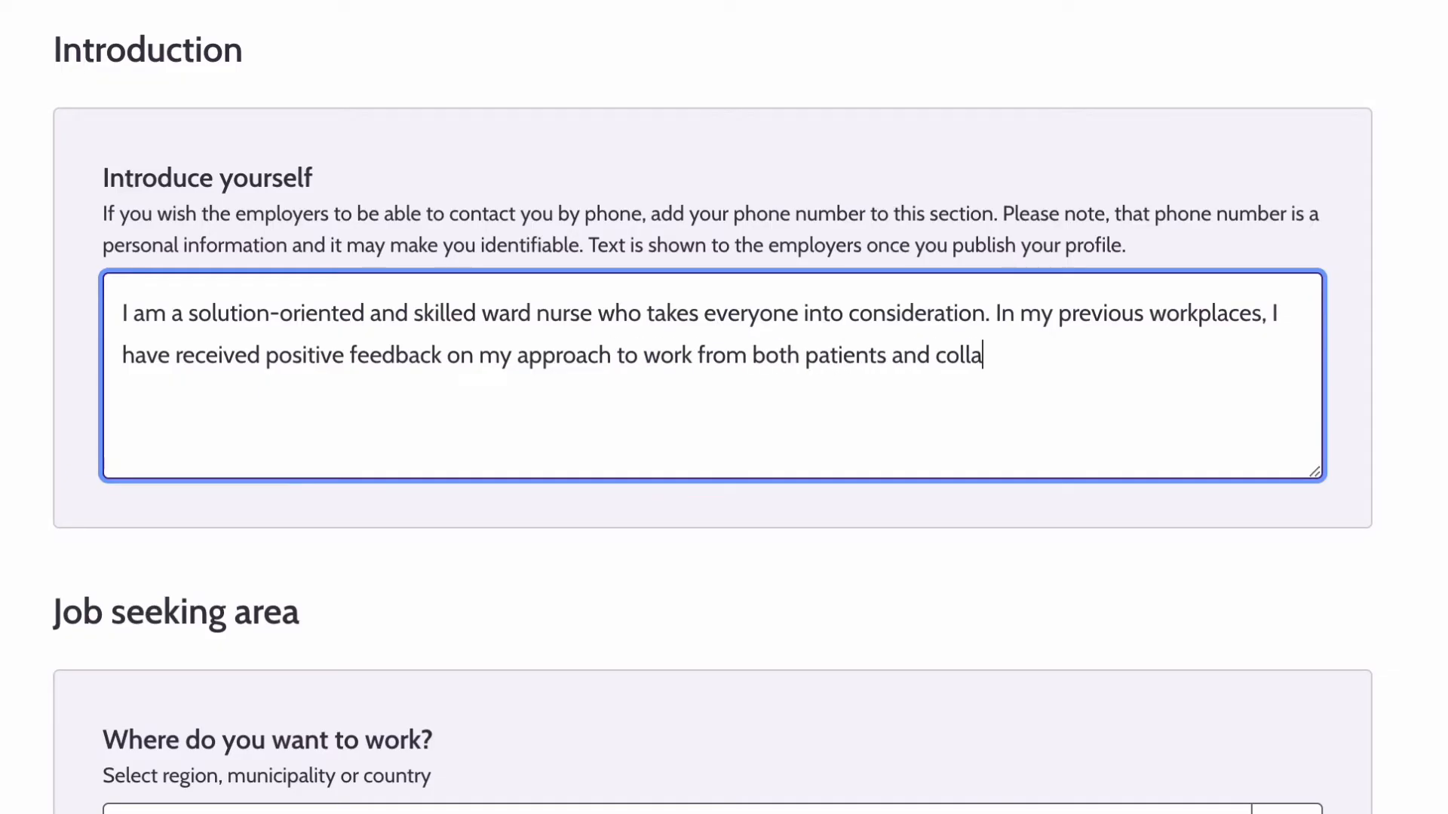
{"action": "key", "text": "BackSpace"}
{"action": "key", "text": "BackSpace"}
{"action": "key", "text": "BackSpace"}
{"action": "key", "text": "BackSpace"}
{"action": "key", "text": "BackSpace"}
{"action": "key", "text": "BackSpace"}
{"action": "key", "text": "BackSpace"}
{"action": "type", "text": "eagues. In my free time, I have "}
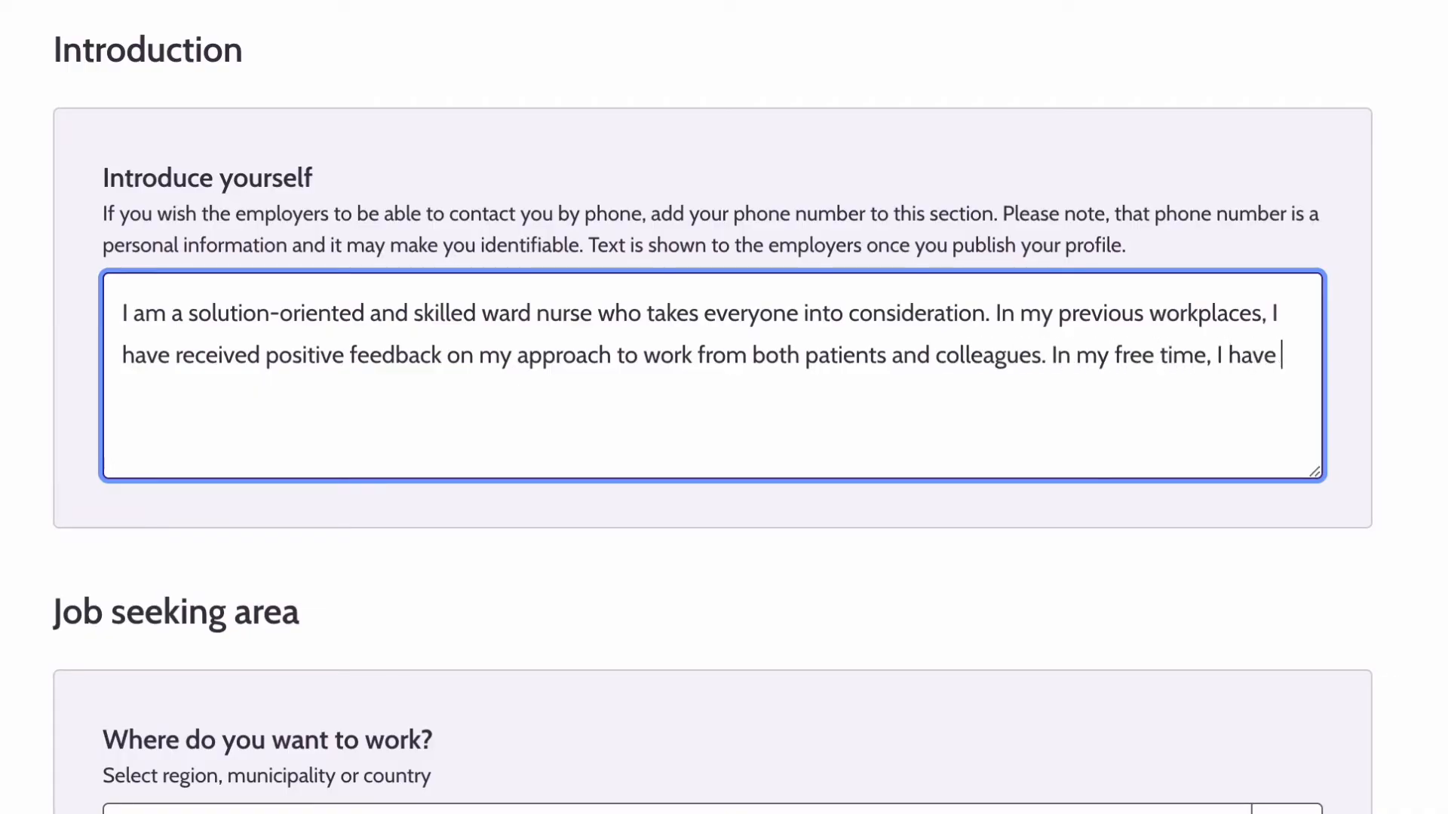
Finish the self-introduction with "been serving as a team leader for a football team, where I also play, for several years.".
{"action": "type", "text": "been serving as a team lead"}
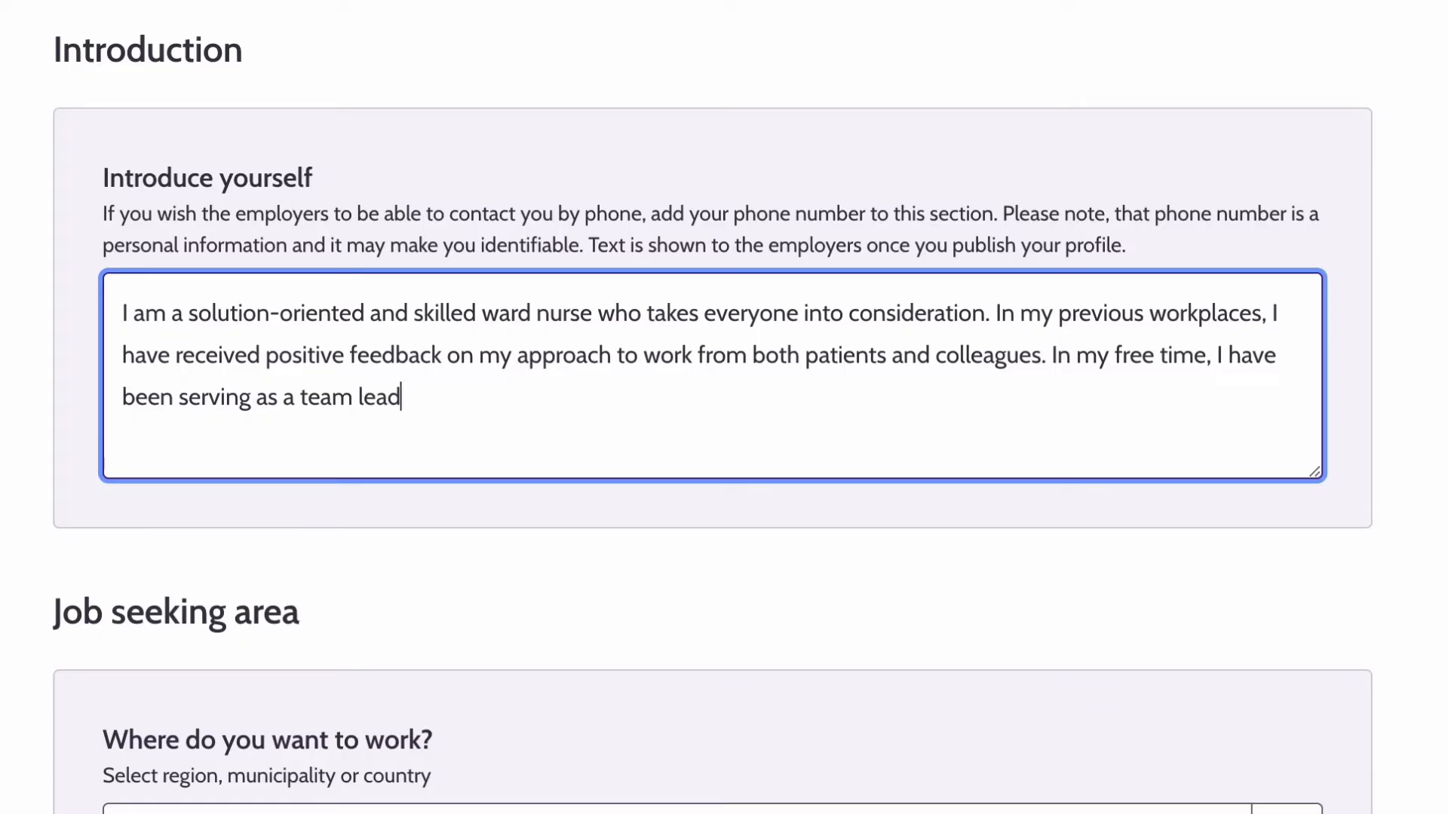
{"action": "type", "text": "er for a football team "}
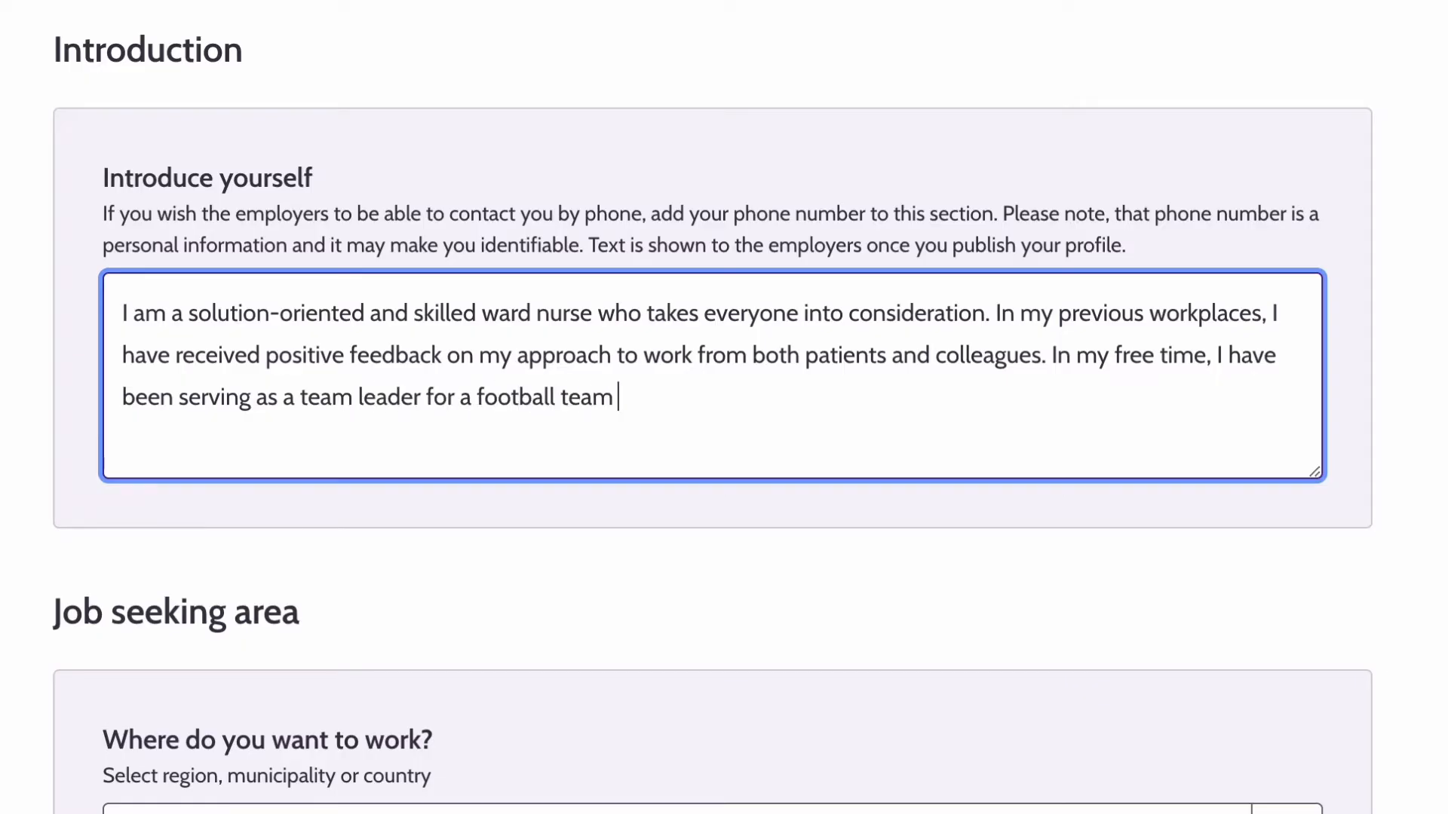
{"action": "type", "text": " where I also p"}
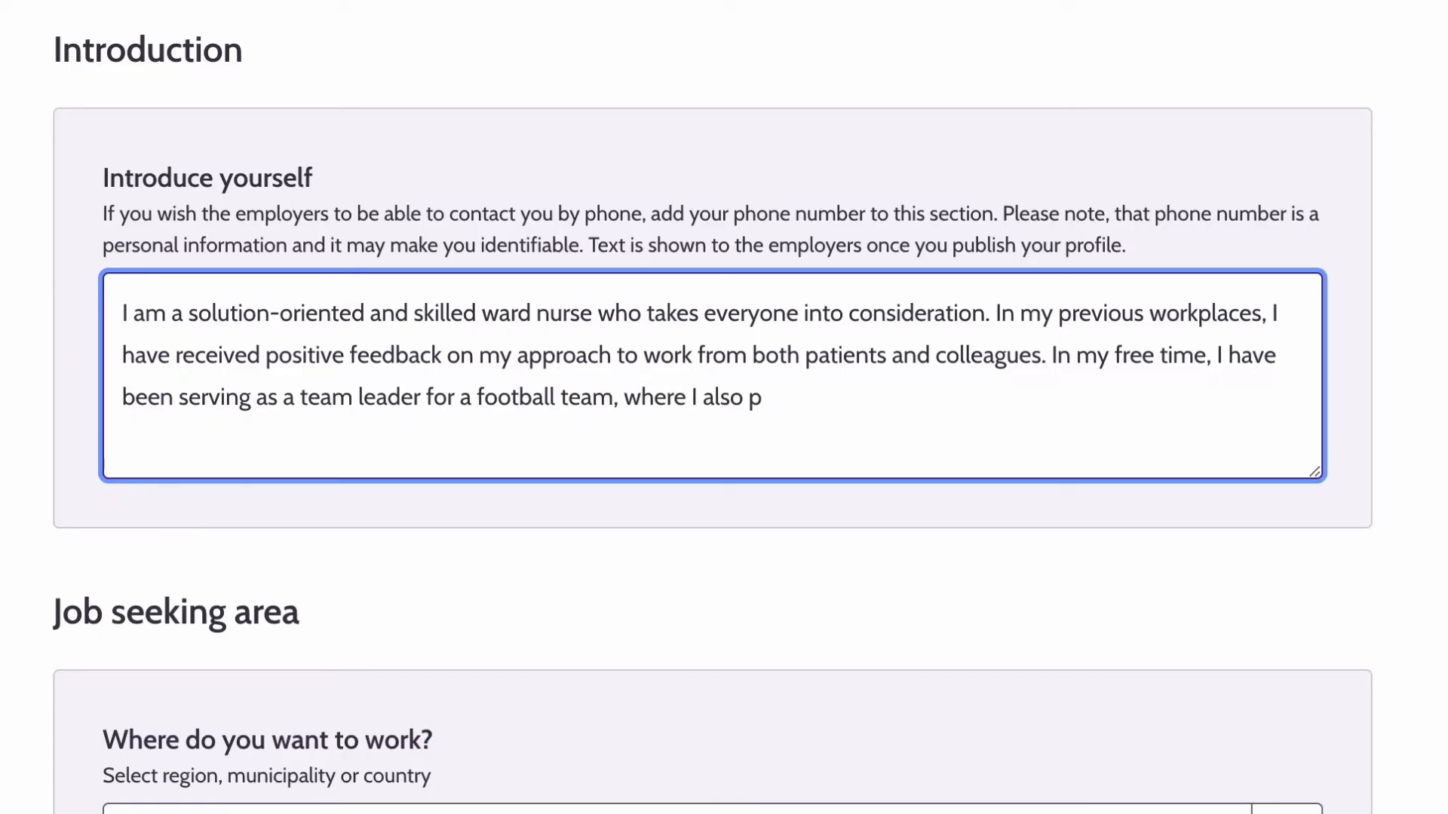
{"action": "key", "text": "BackSpace"}
{"action": "type", "text": "play, for several years."}
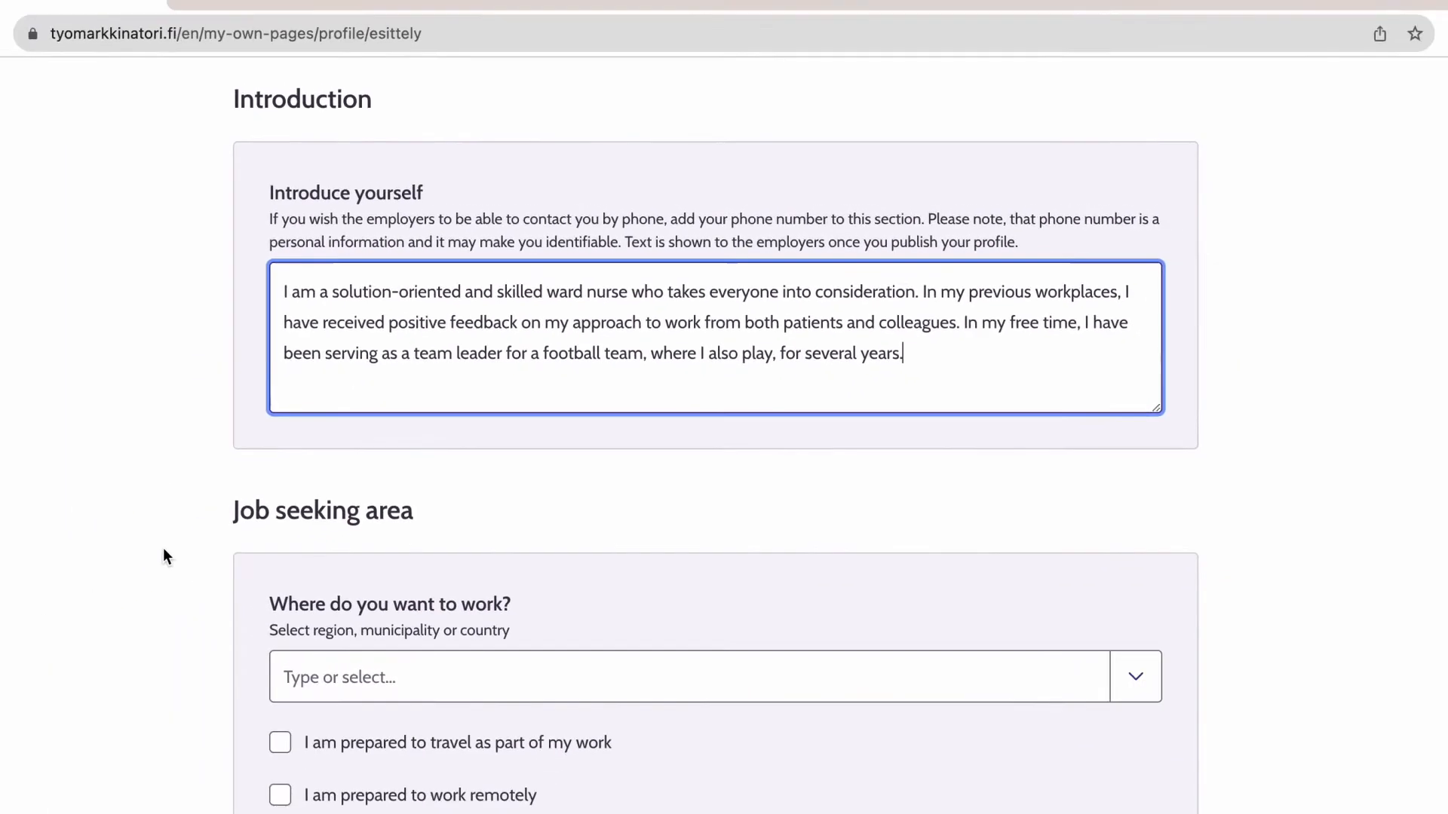
{"action": "scroll", "coordinate": [235, 515], "scroll_direction": "down", "scroll_amount": 4}
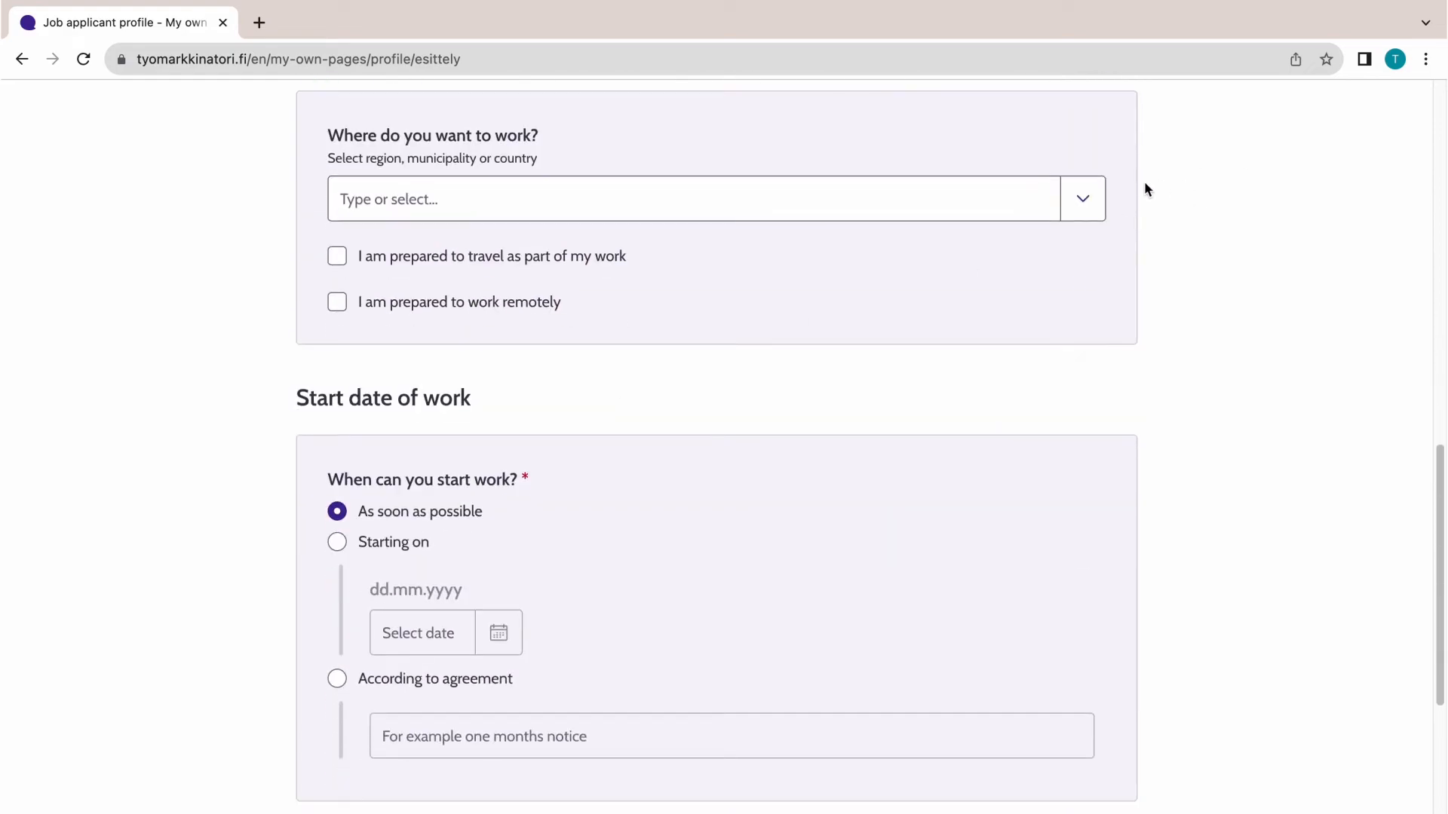
Set the job seeking area to the Pirkanmaa region and mark being prepared to travel as part of the work.
{"action": "left_click", "coordinate": [1085, 202]}
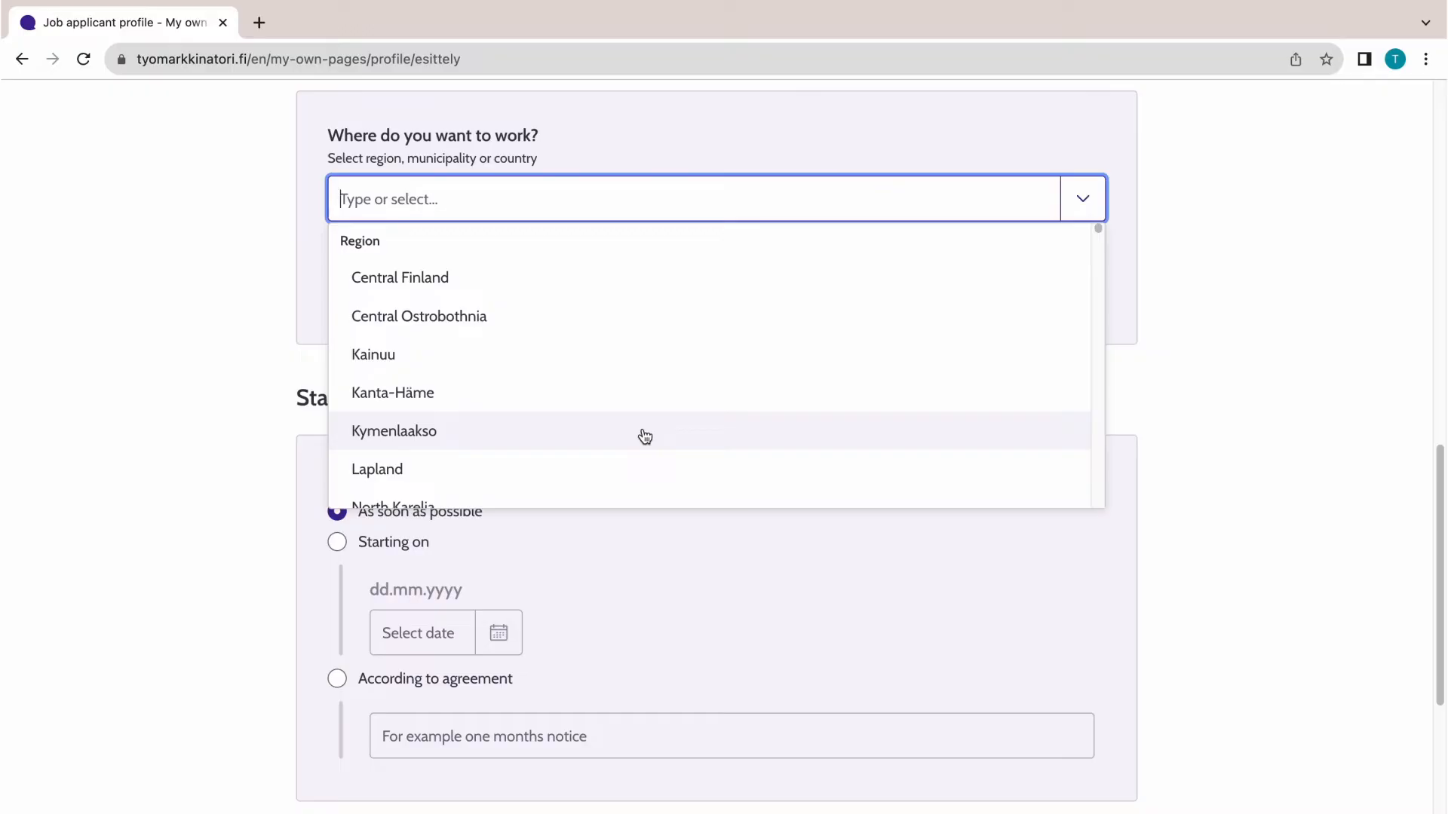
{"action": "type", "text": "p"}
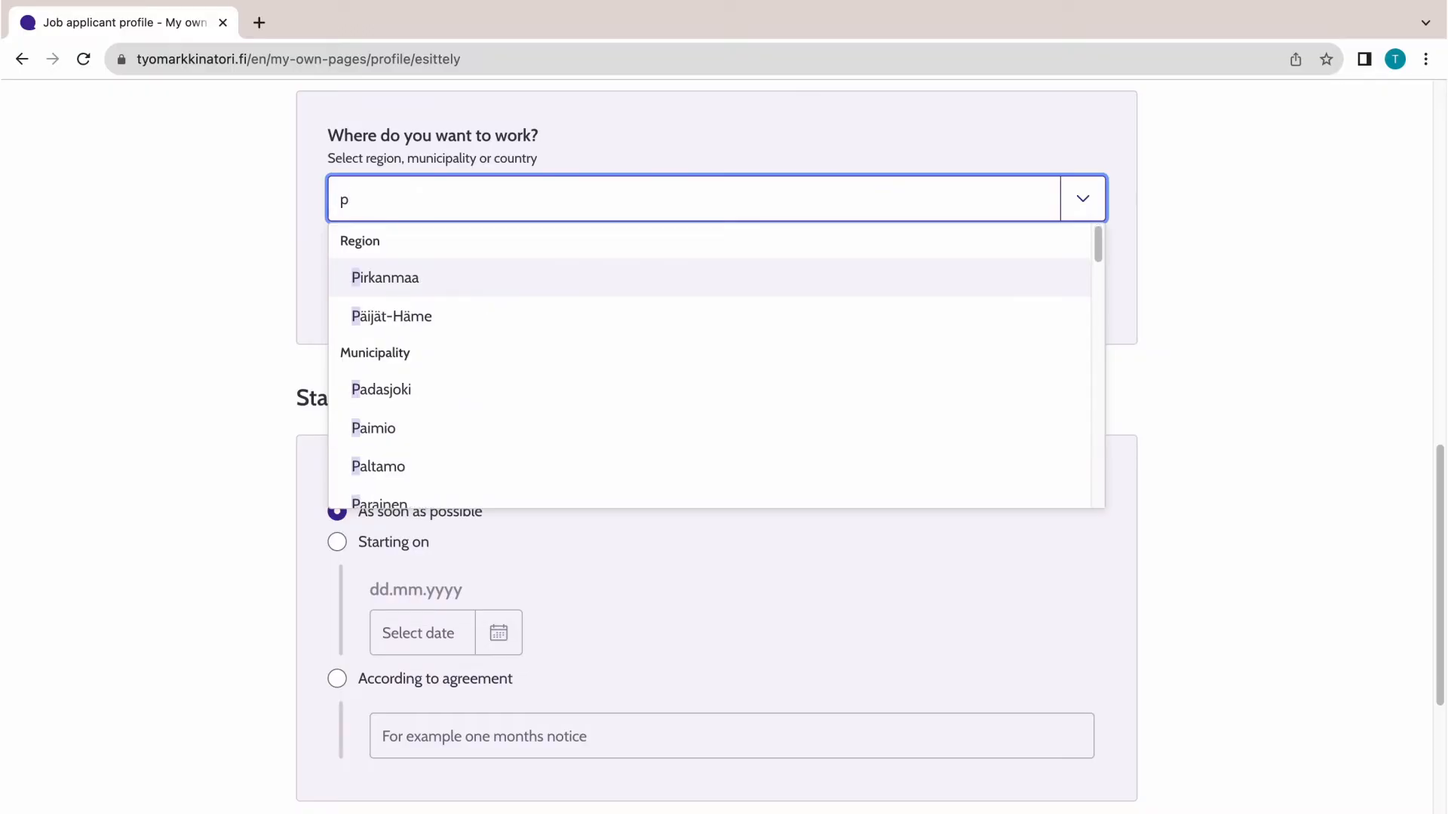
{"action": "left_click", "coordinate": [513, 276]}
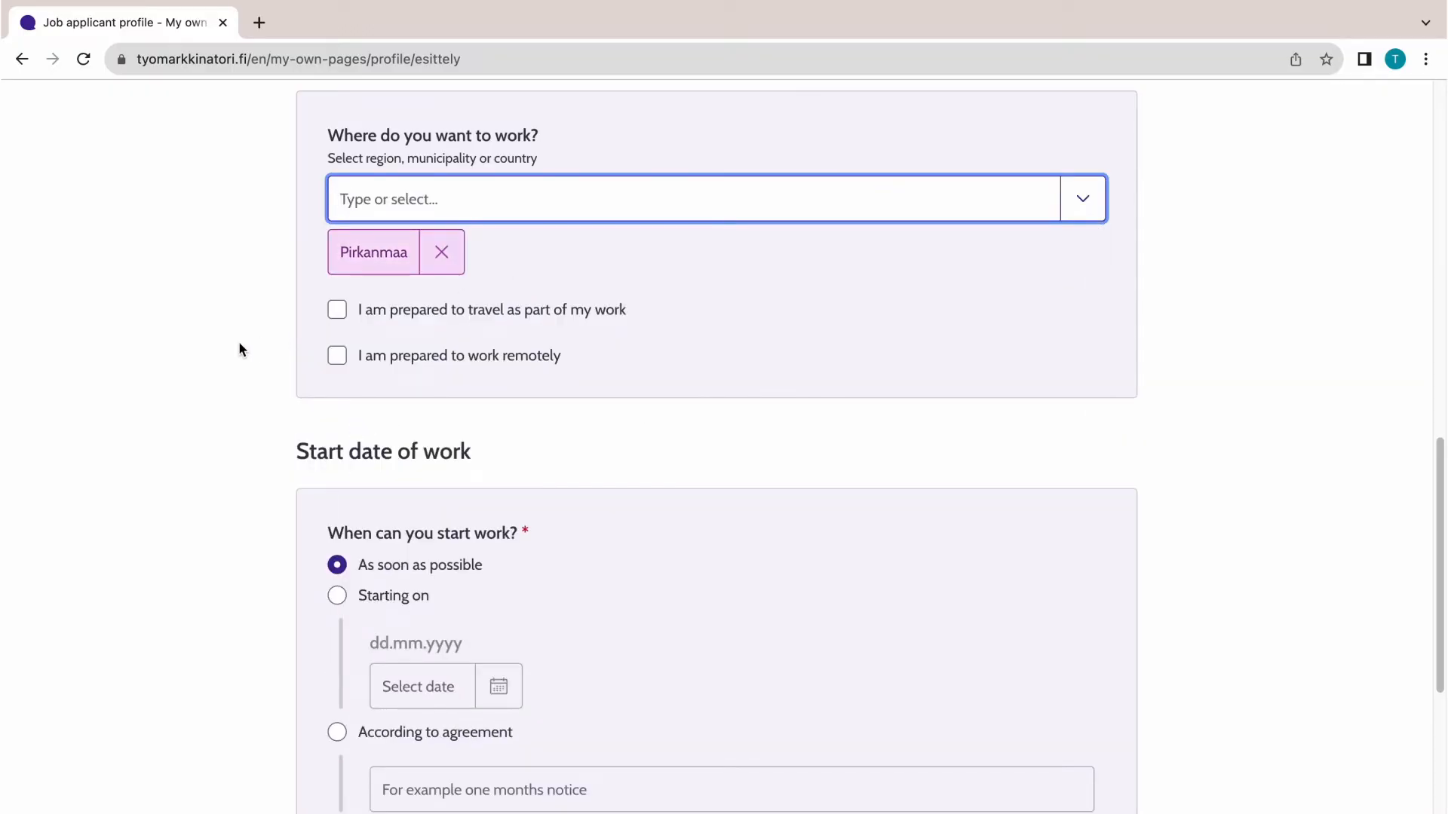
{"action": "scroll", "coordinate": [238, 341], "scroll_direction": "up", "scroll_amount": 1}
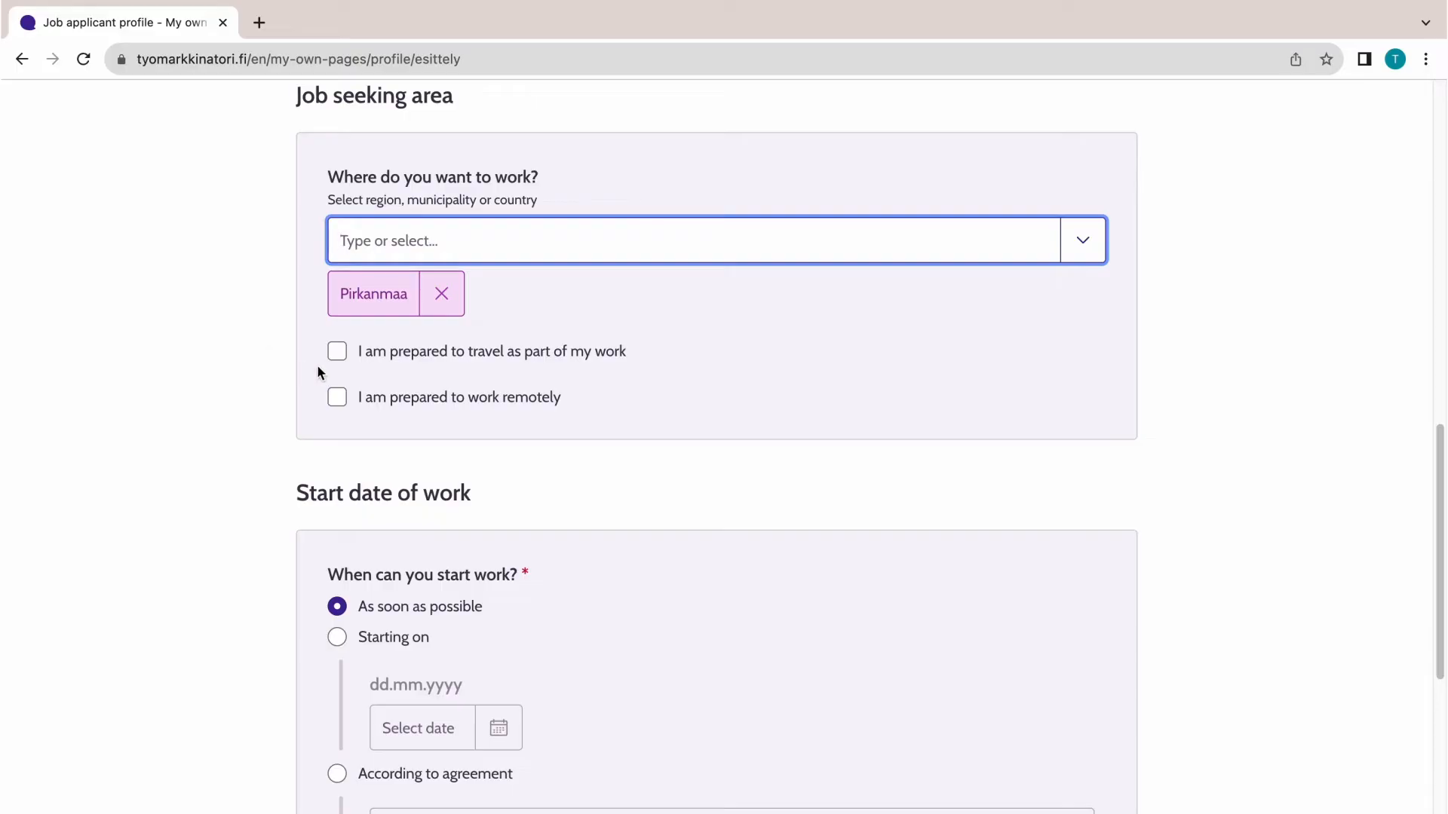
{"action": "left_click", "coordinate": [339, 400]}
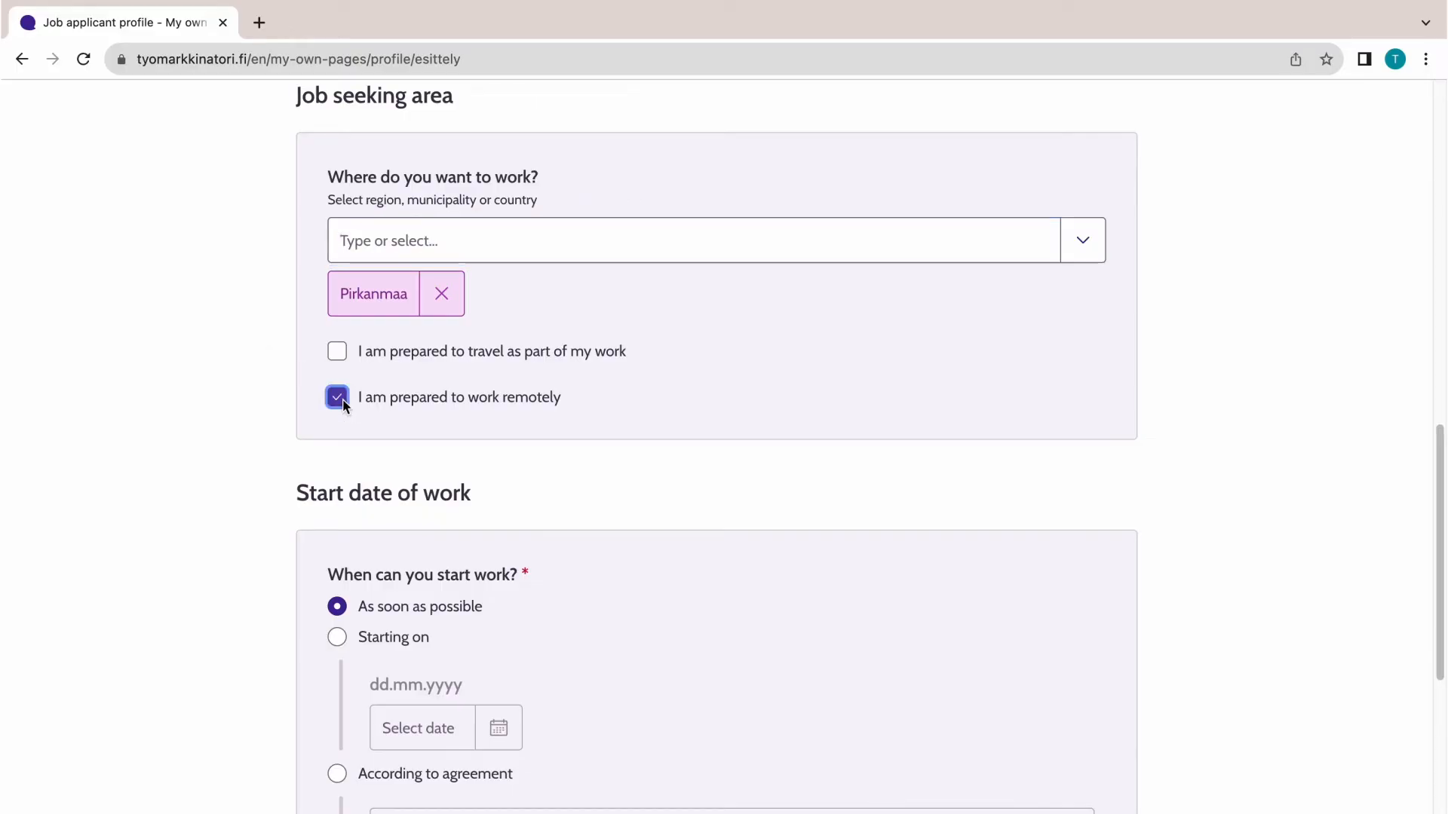
{"action": "left_click", "coordinate": [343, 349]}
Check the start date and links sections of the introduction, and return to the job applicant profile front page.
{"action": "scroll", "coordinate": [296, 391], "scroll_direction": "down", "scroll_amount": 4}
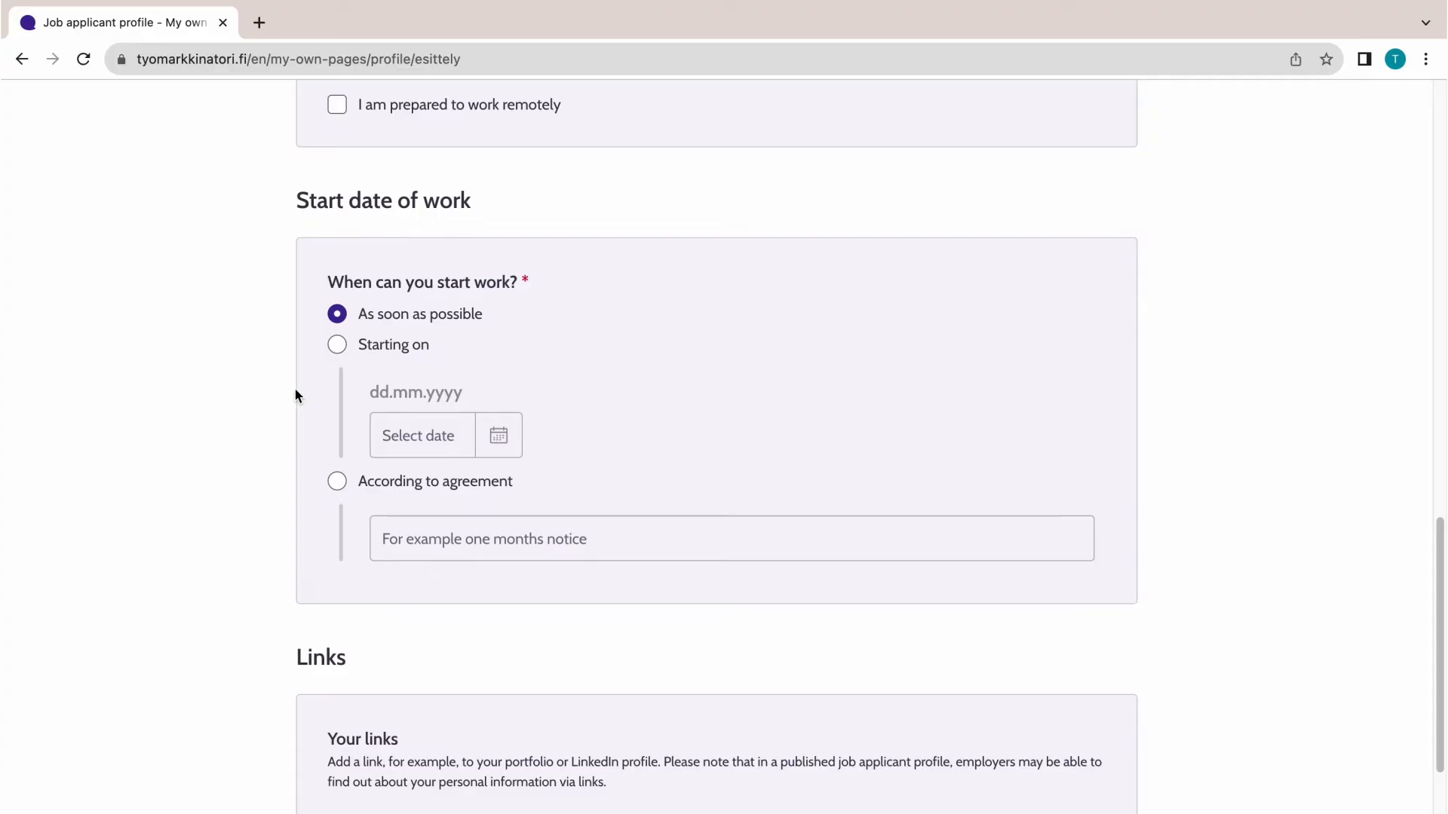
{"action": "scroll", "coordinate": [295, 392], "scroll_direction": "down", "scroll_amount": 5}
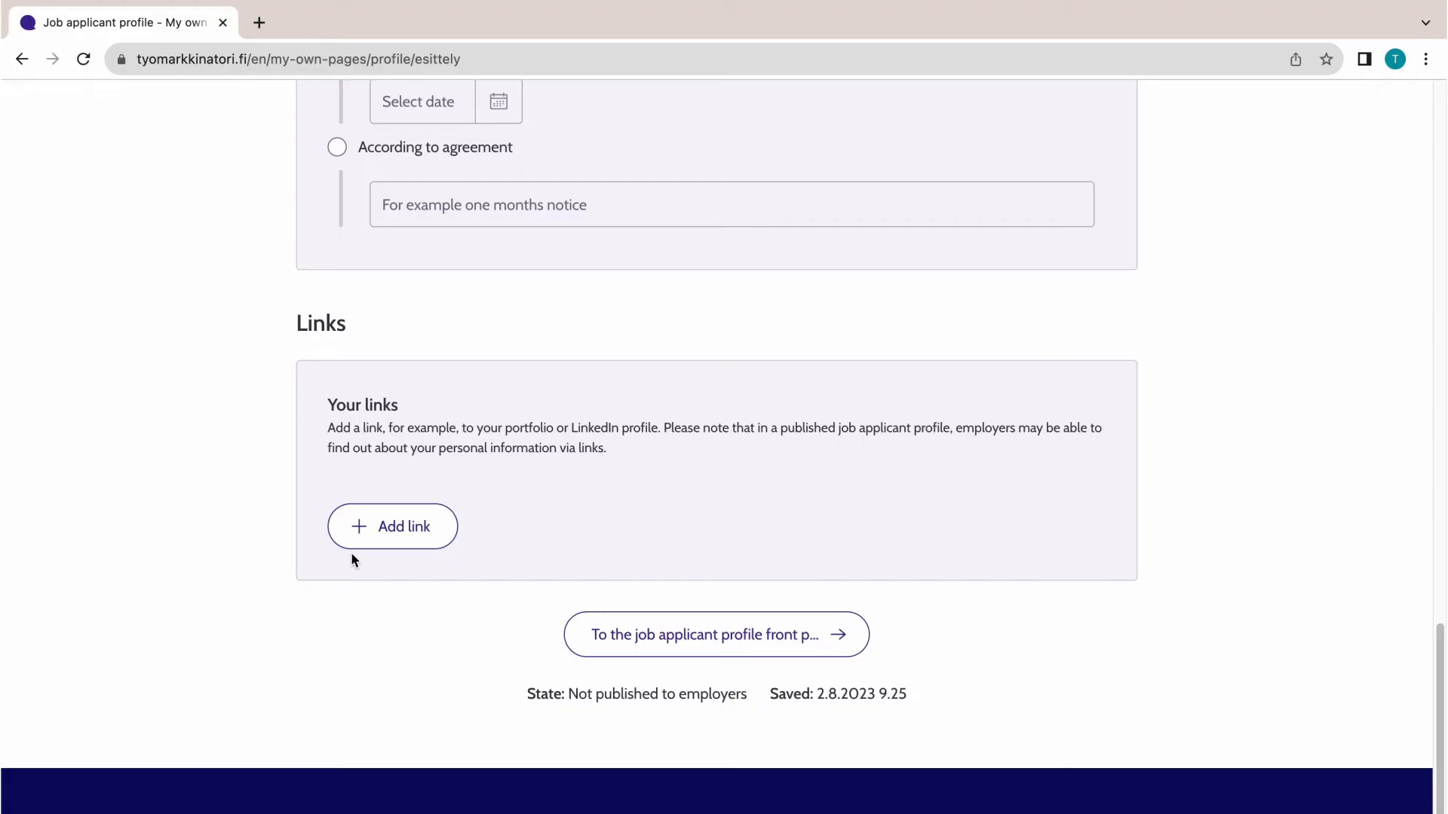
{"action": "left_click", "coordinate": [786, 650]}
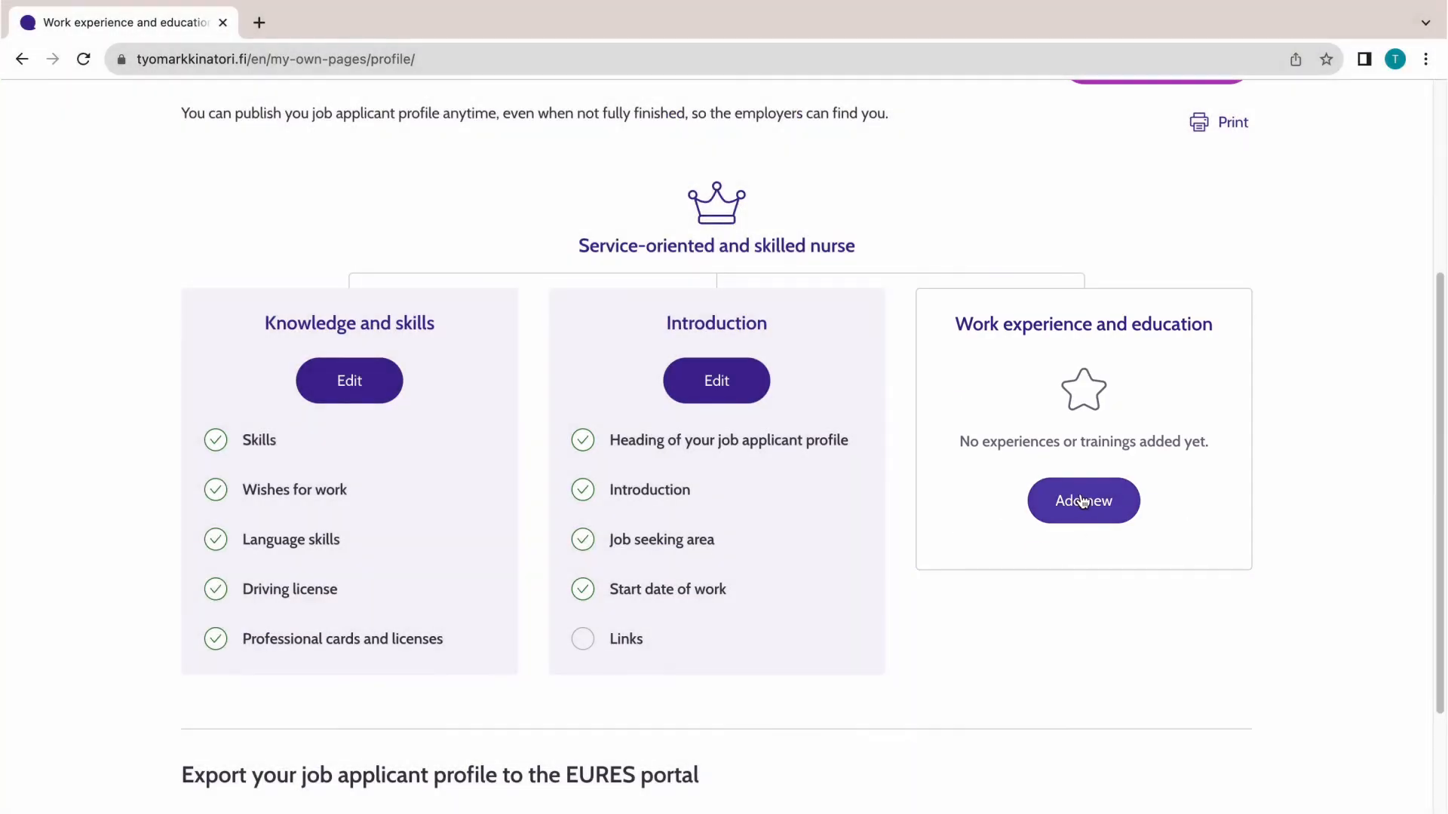
Start a new work history entry in the profile's work experience and education section.
{"action": "left_click", "coordinate": [1088, 505]}
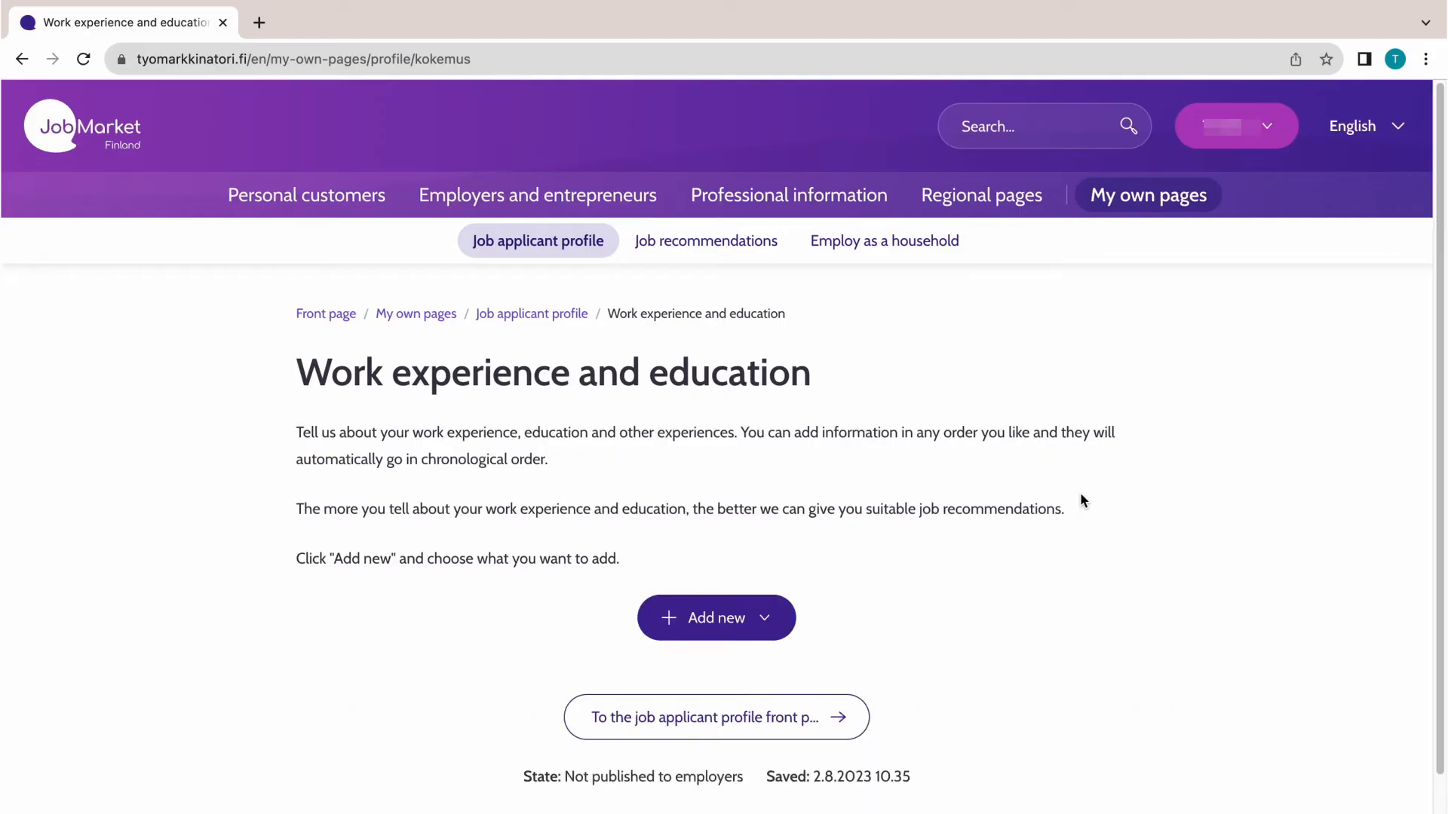
{"action": "scroll", "coordinate": [1081, 496], "scroll_direction": "down", "scroll_amount": 3}
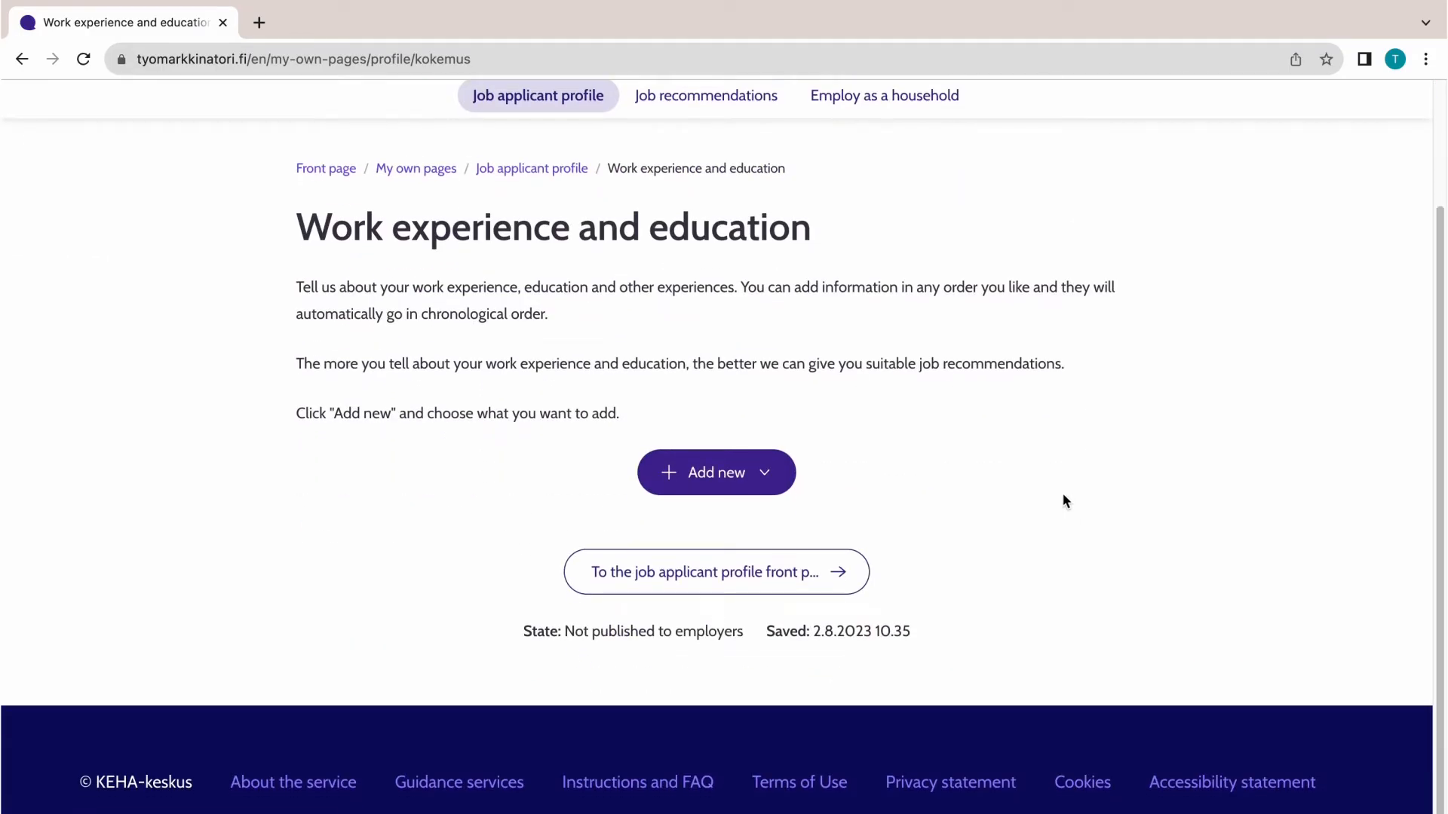
{"action": "left_click", "coordinate": [769, 475]}
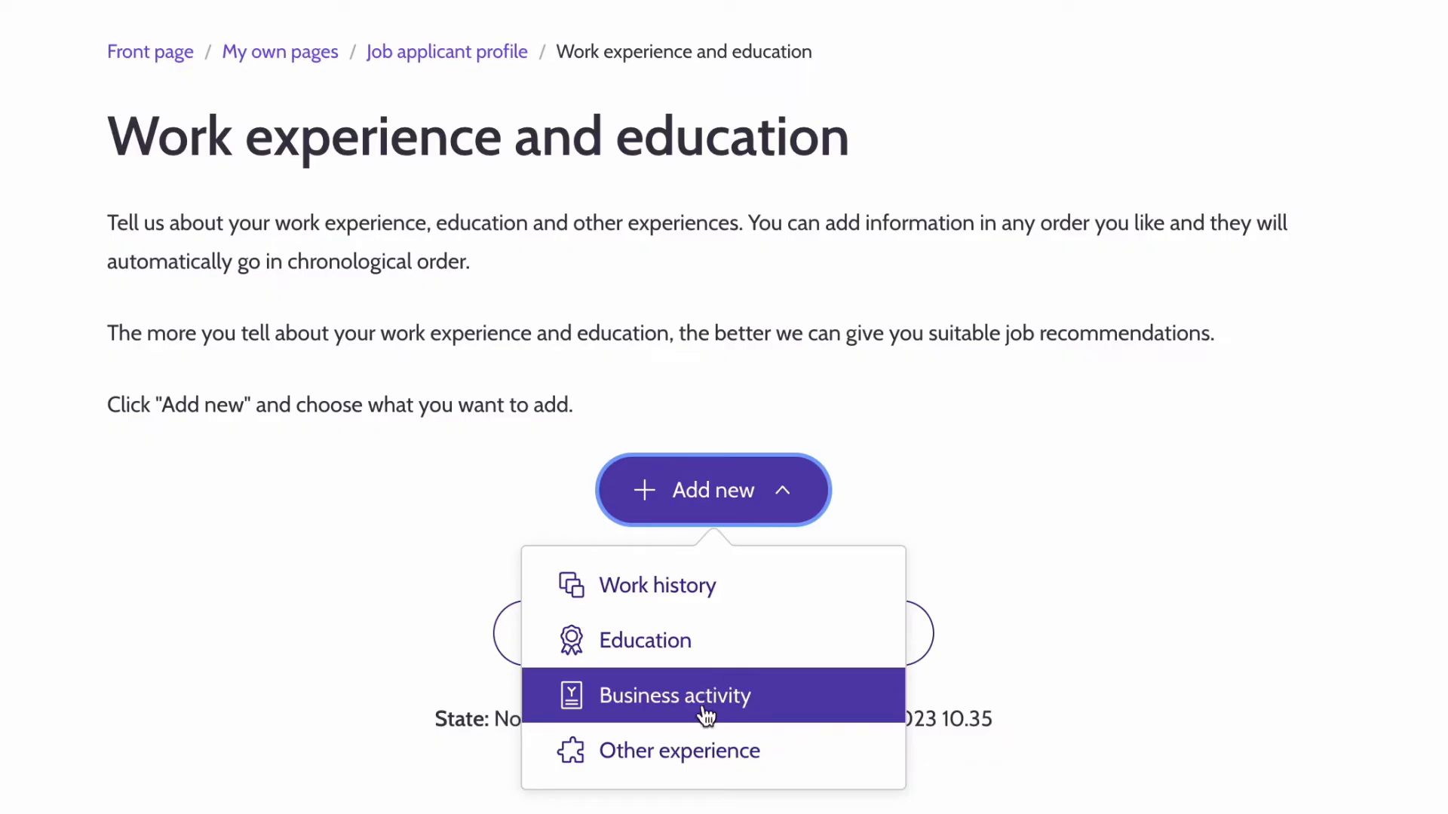
{"action": "left_click", "coordinate": [775, 597]}
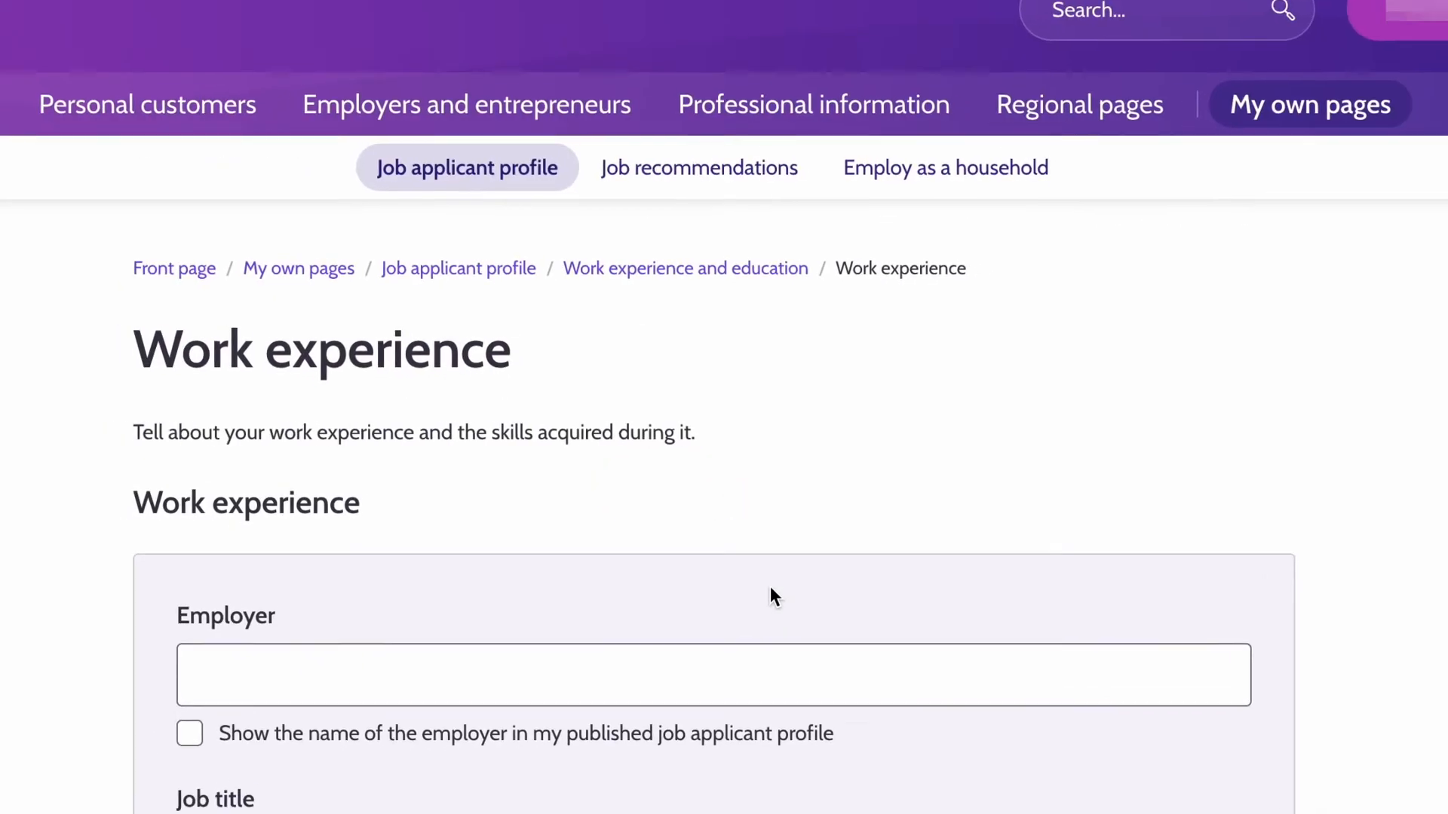
Enter "Peijas Hospital, Vantaa" as the employer and allow the employer's name to show in the published profile.
{"action": "scroll", "coordinate": [36, 548], "scroll_direction": "down", "scroll_amount": 2}
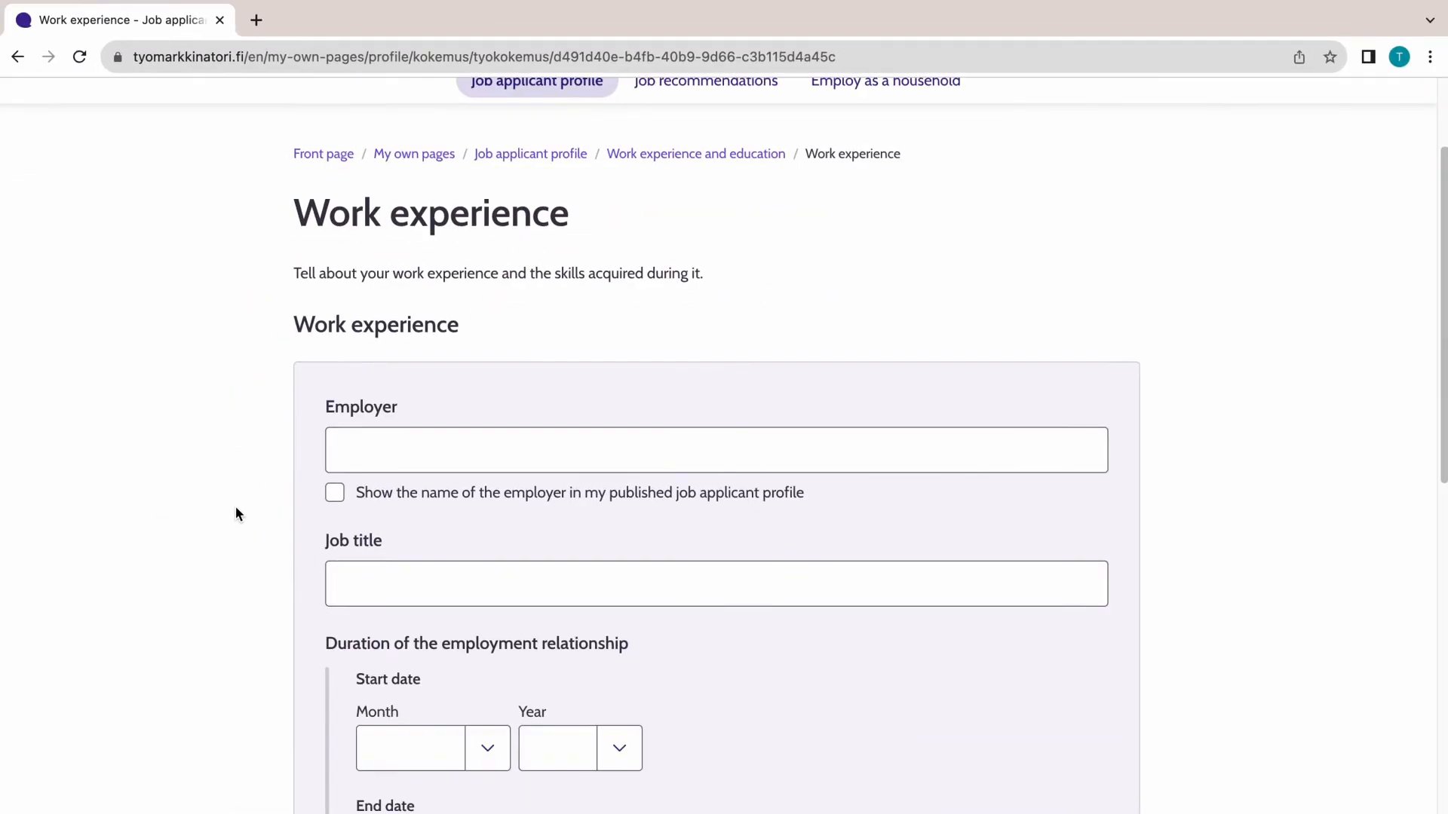
{"action": "left_click", "coordinate": [464, 453]}
{"action": "type", "text": "Pe"}
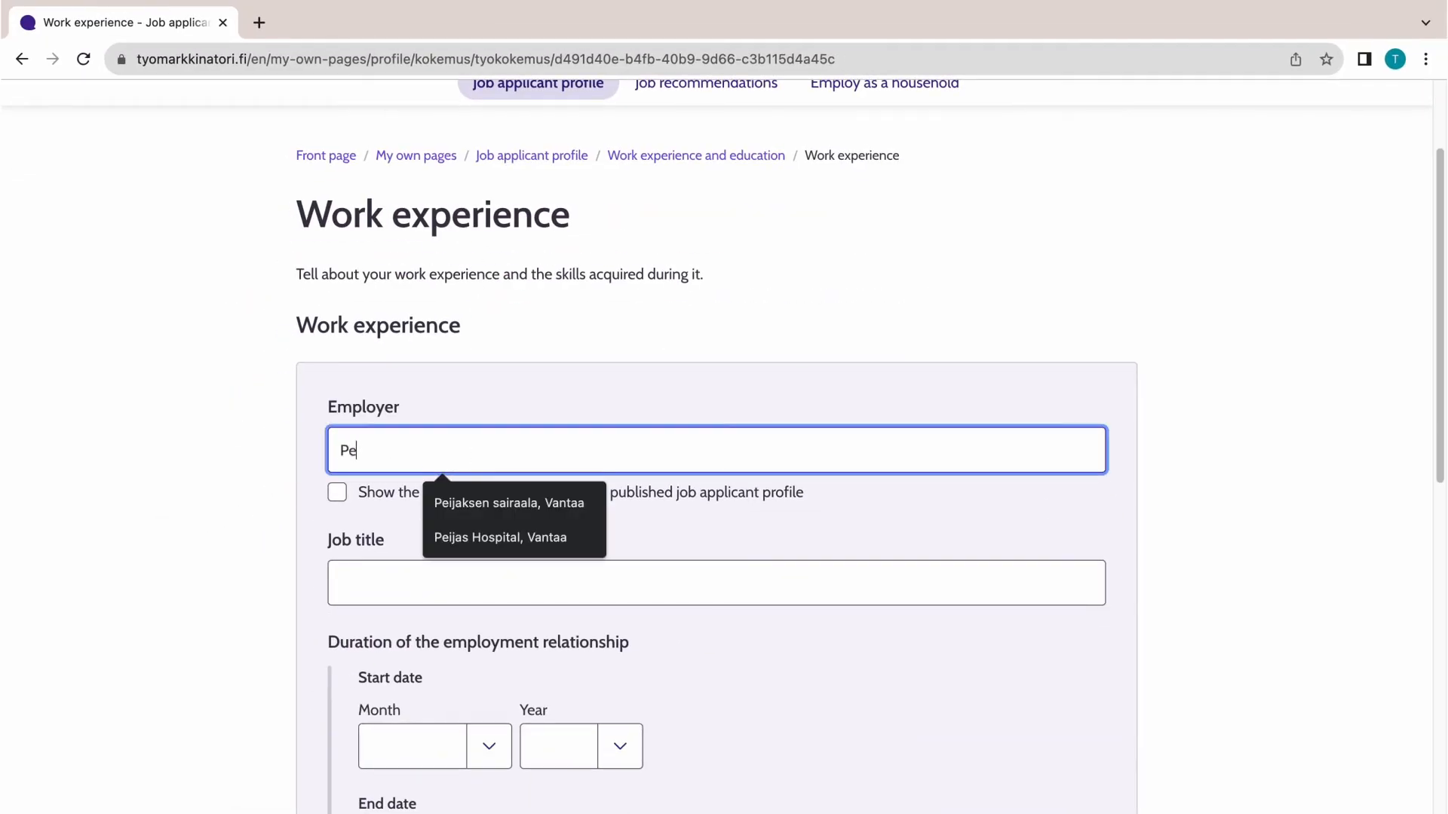
{"action": "type", "text": "ijas Hospital,"}
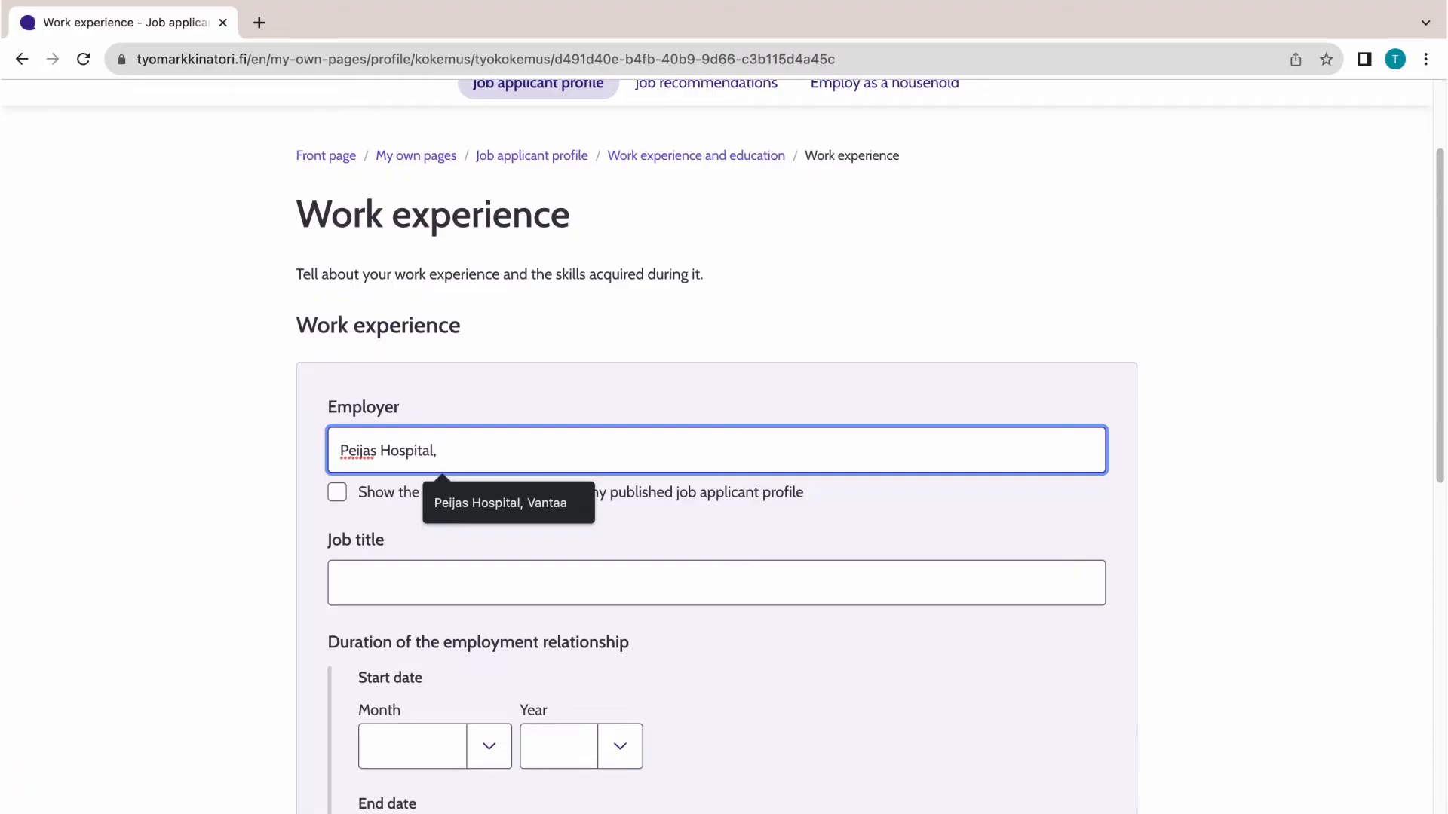
{"action": "type", "text": " Vantaa"}
{"action": "left_click", "coordinate": [342, 490]}
Enter "Nurse" as the job title and set the employment's start date to March 2014.
{"action": "scroll", "coordinate": [407, 467], "scroll_direction": "down", "scroll_amount": 2}
{"action": "left_click", "coordinate": [469, 439]}
{"action": "type", "text": "N"}
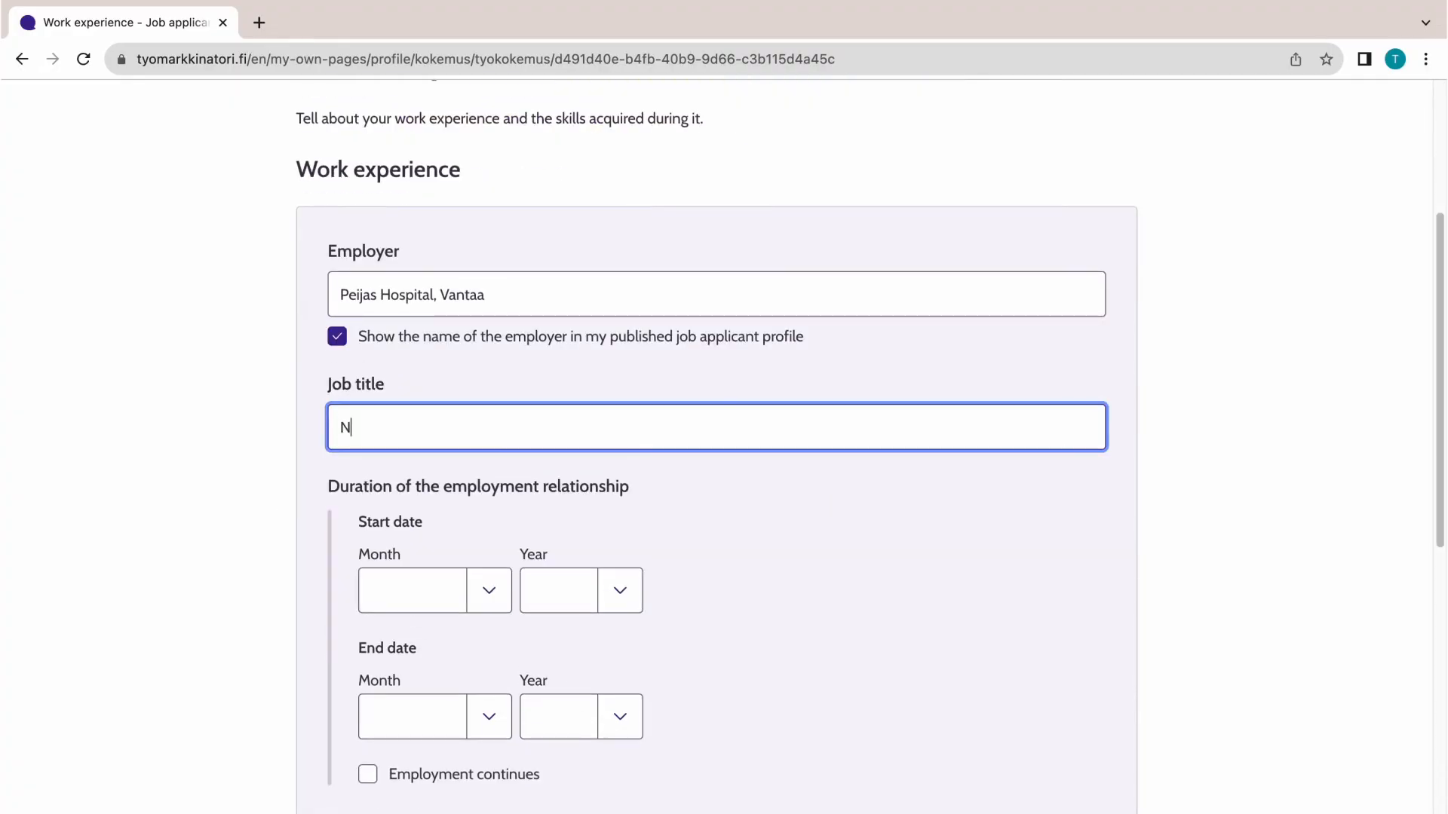
{"action": "type", "text": "urse"}
{"action": "left_click", "coordinate": [489, 590]}
{"action": "left_click", "coordinate": [462, 720]}
{"action": "left_click", "coordinate": [632, 589]}
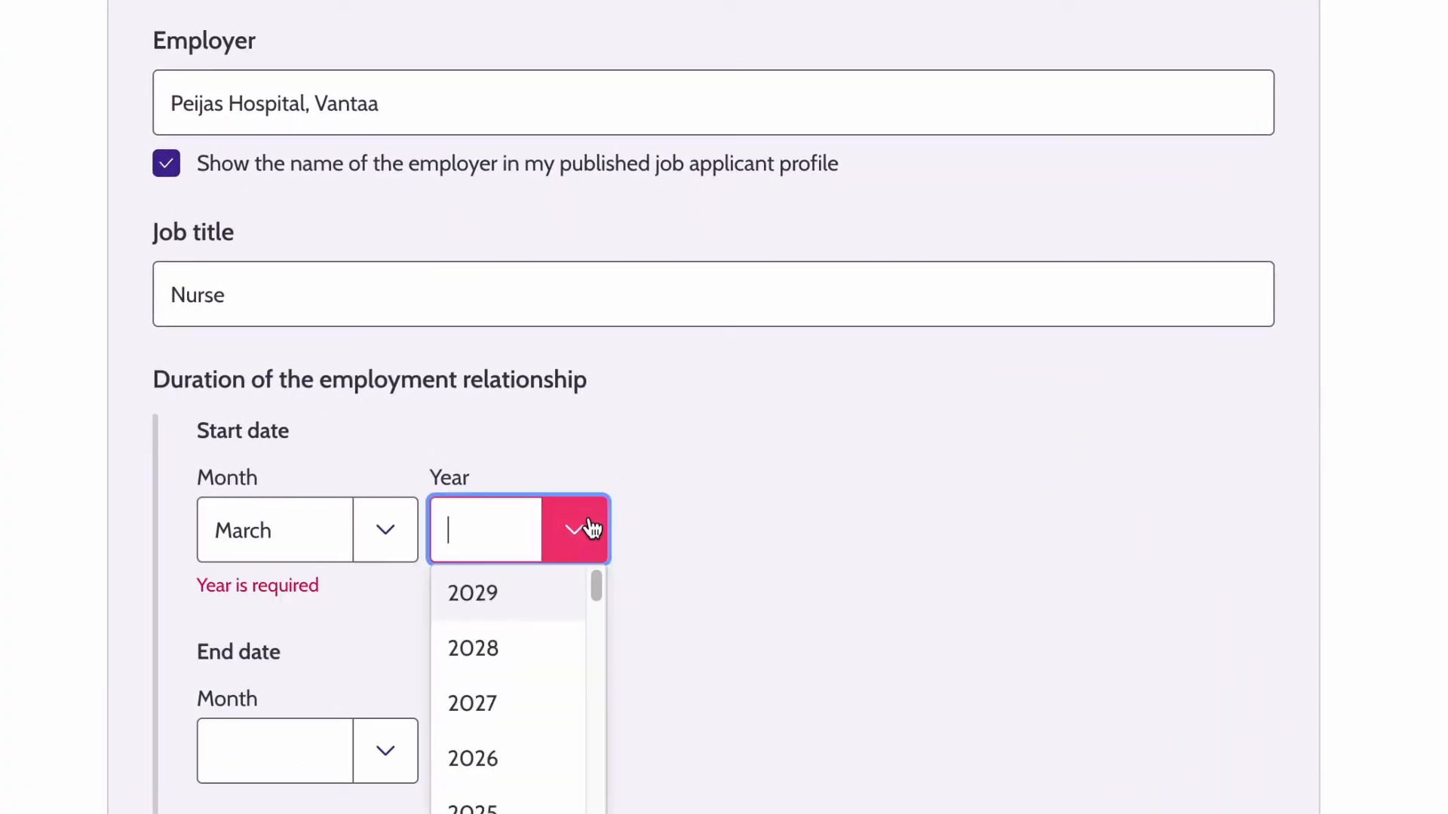
{"action": "scroll", "coordinate": [544, 792], "scroll_direction": "down", "scroll_amount": 6}
{"action": "left_click", "coordinate": [543, 797]}
Set the employment's end date to January 2022.
{"action": "left_click", "coordinate": [385, 714]}
{"action": "left_click", "coordinate": [343, 792]}
{"action": "left_click", "coordinate": [575, 714]}
{"action": "scroll", "coordinate": [521, 788], "scroll_direction": "down", "scroll_amount": 6}
{"action": "scroll", "coordinate": [521, 788], "scroll_direction": "up", "scroll_amount": 2}
{"action": "left_click", "coordinate": [527, 790]}
{"action": "left_click", "coordinate": [1092, 621]}
Begin the job description with "I assisted in gathering patient information and prepared necessary documents quickly and efficiently. I kept the reception area tidy to ensure high".
{"action": "scroll", "coordinate": [1092, 621], "scroll_direction": "down", "scroll_amount": 5}
{"action": "left_click", "coordinate": [181, 558]}
{"action": "type", "text": "I assisted in gathering patient information and prepared necessar"}
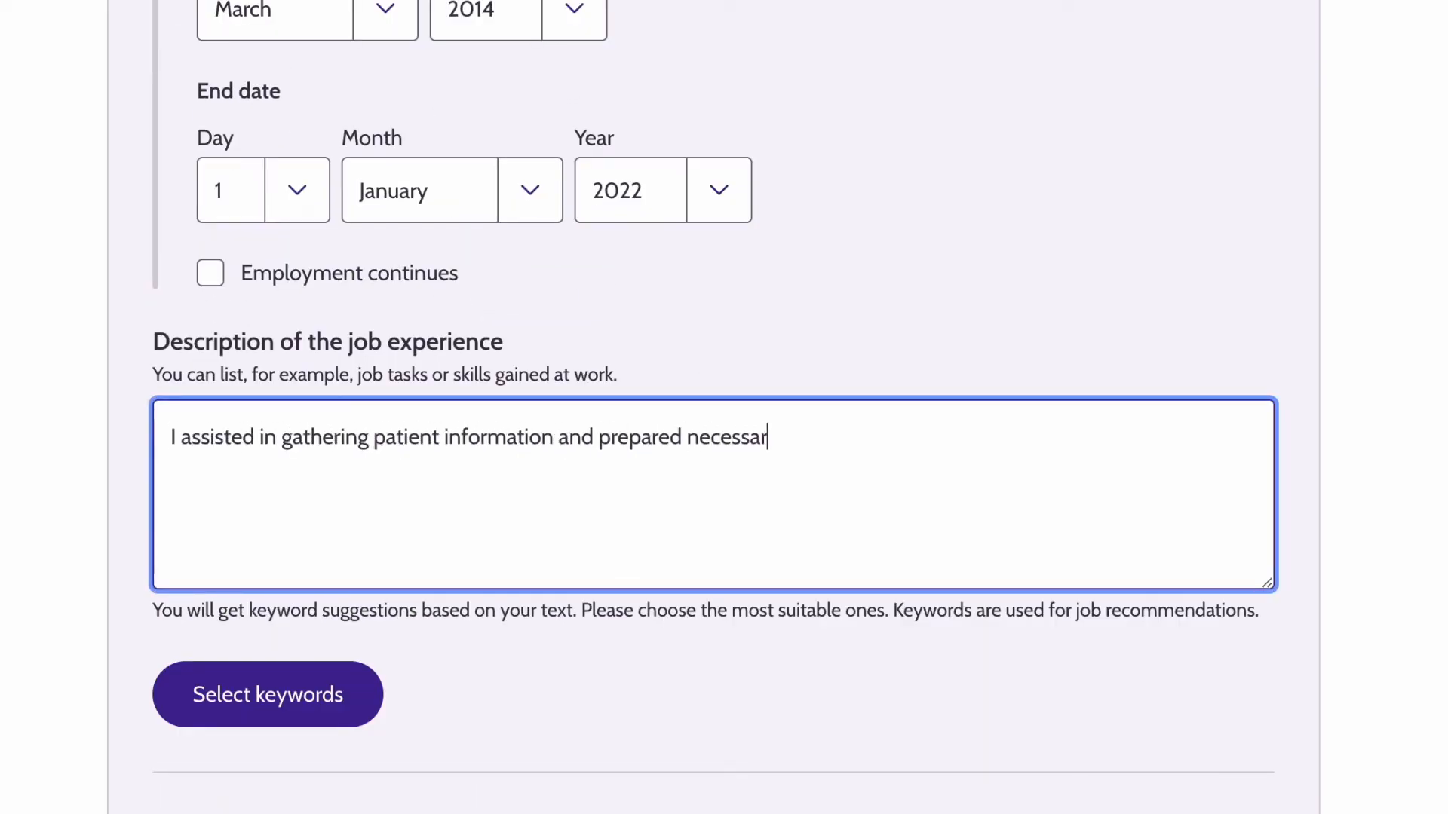
{"action": "type", "text": "y documents quickly and efficiently. I kept the reception area tidy to ensure hig"}
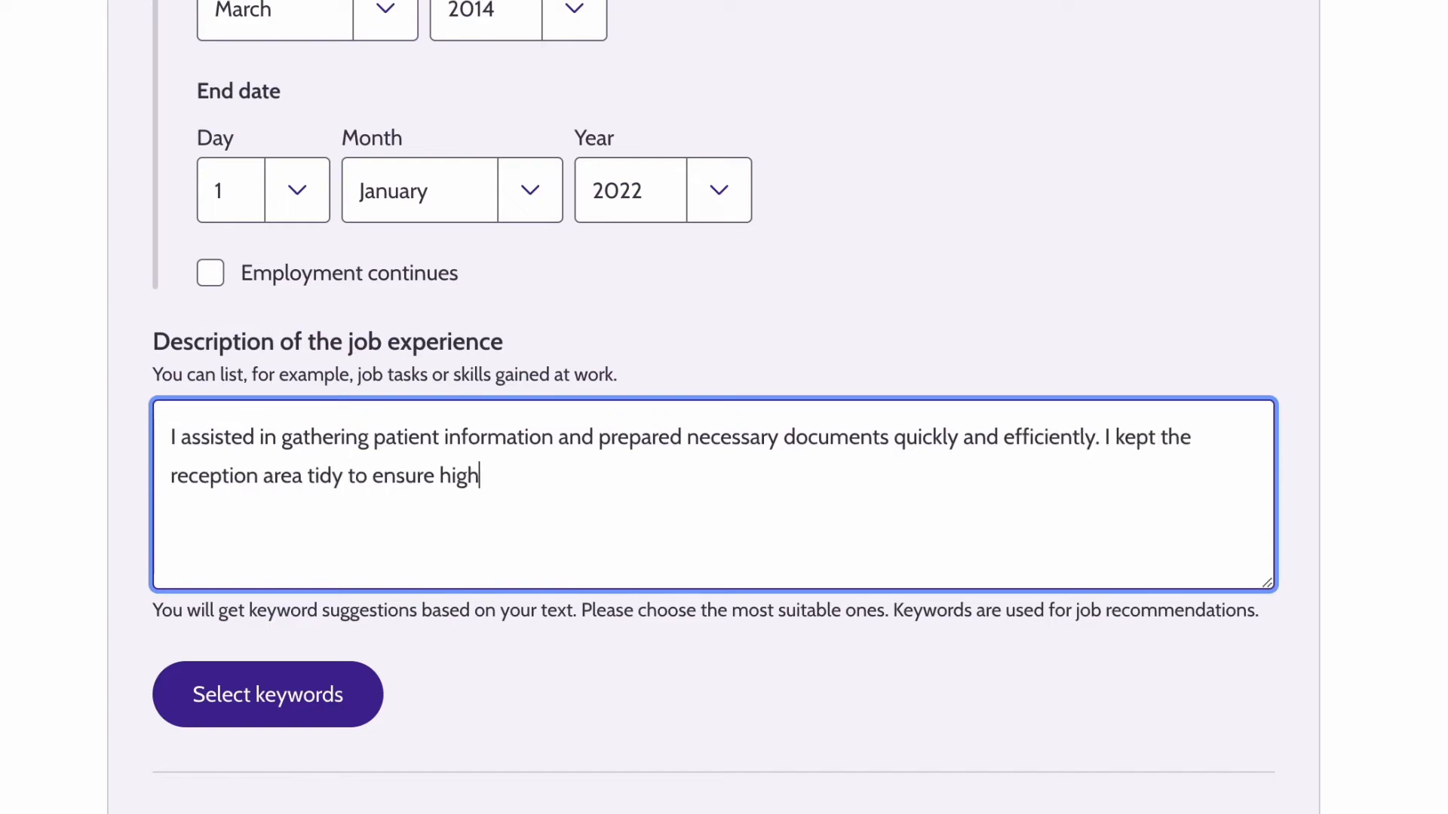
Finish the job description with "-quality care. I aided in assessing the patients' condition and determining the required urgent care.".
{"action": "type", "text": "h-quality care. I aided in assessing the patients' condition and determining"}
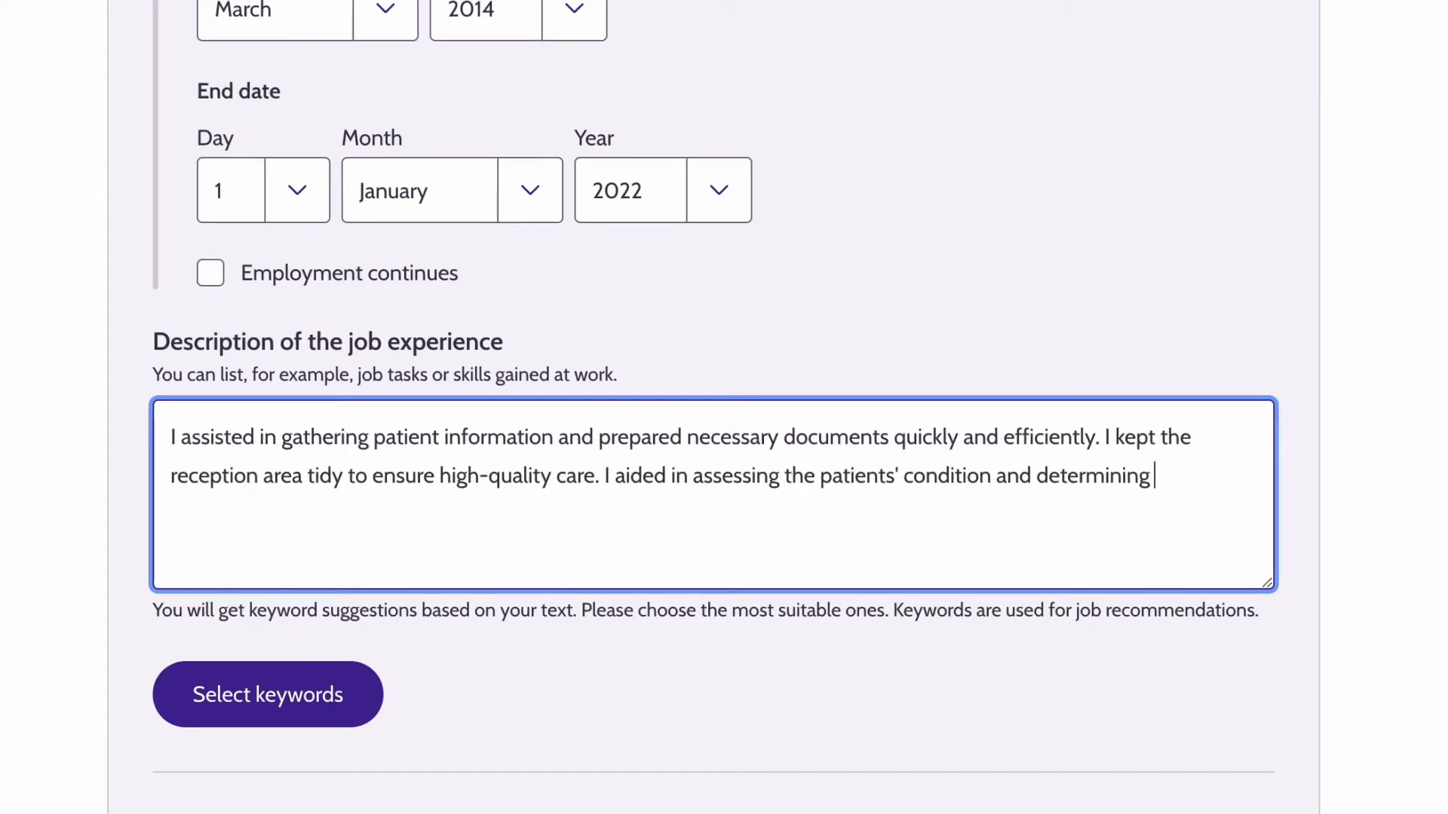
{"action": "type", "text": " the required urgent care."}
Select the occupation keywords nurse responsible for general care, healthcare assistant, front line medical receptionist and advanced nurse practitioner for the work experience.
{"action": "left_click", "coordinate": [281, 679]}
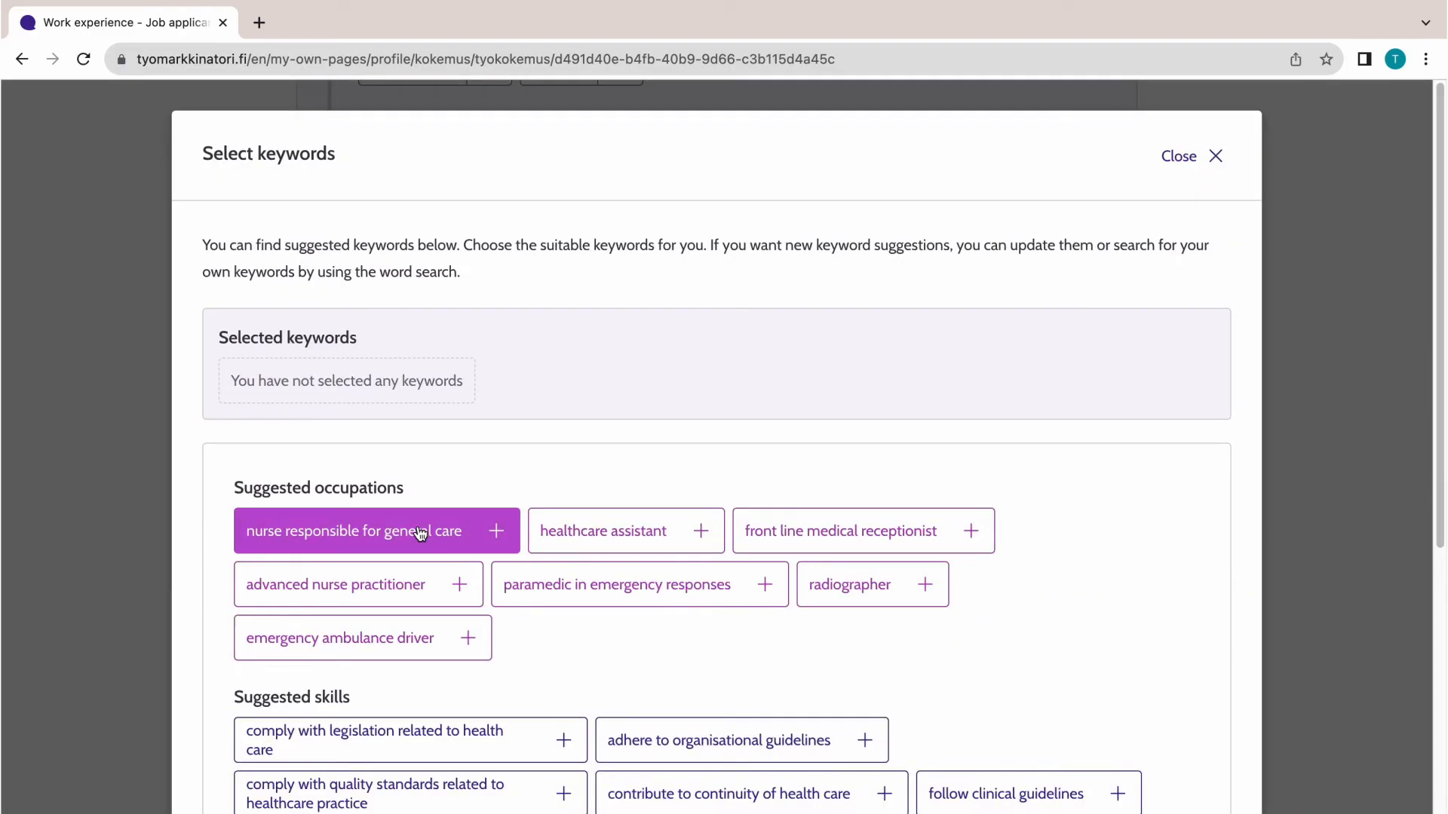
{"action": "left_click", "coordinate": [455, 534]}
{"action": "left_click", "coordinate": [698, 532]}
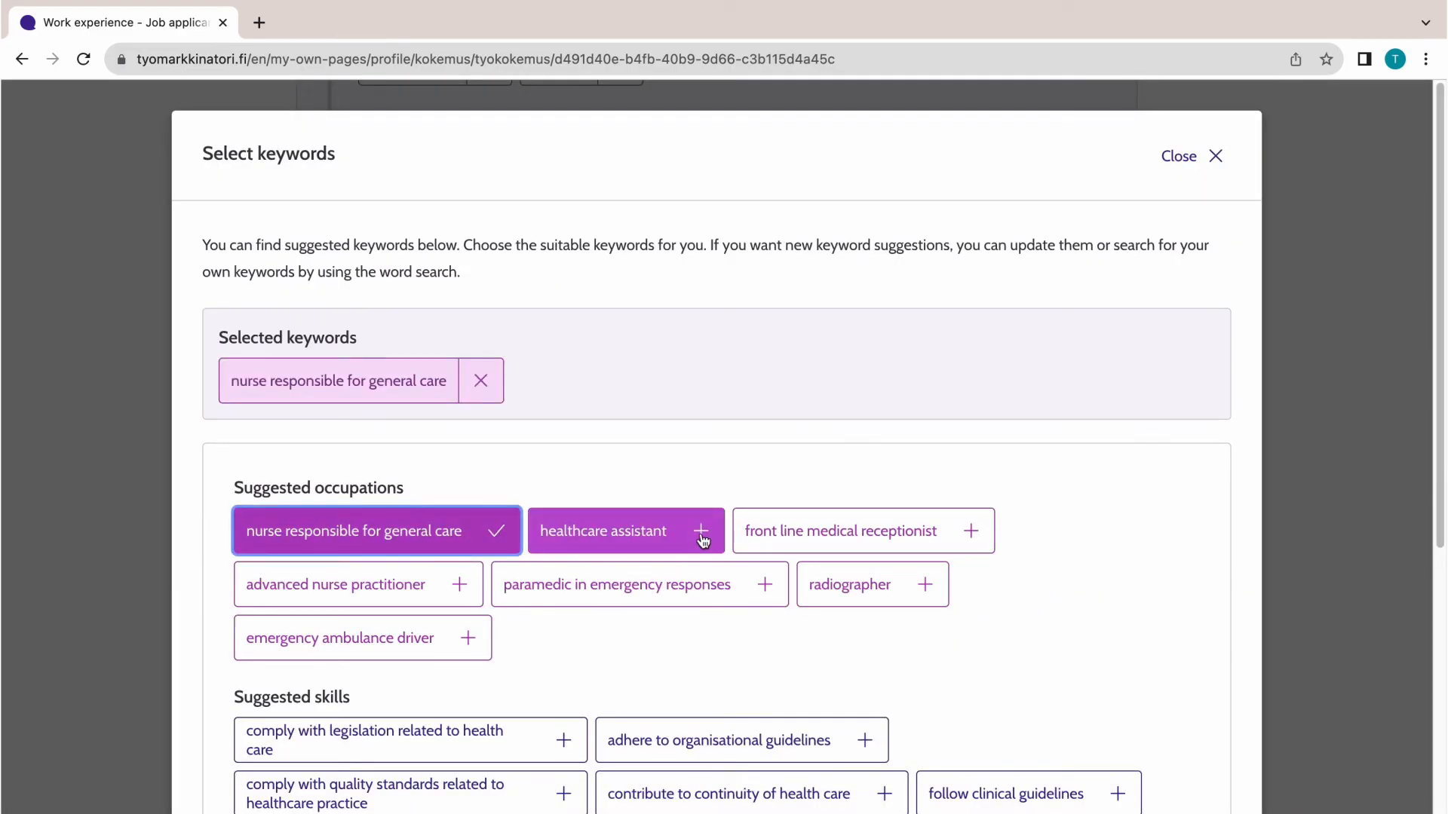
{"action": "left_click", "coordinate": [808, 543]}
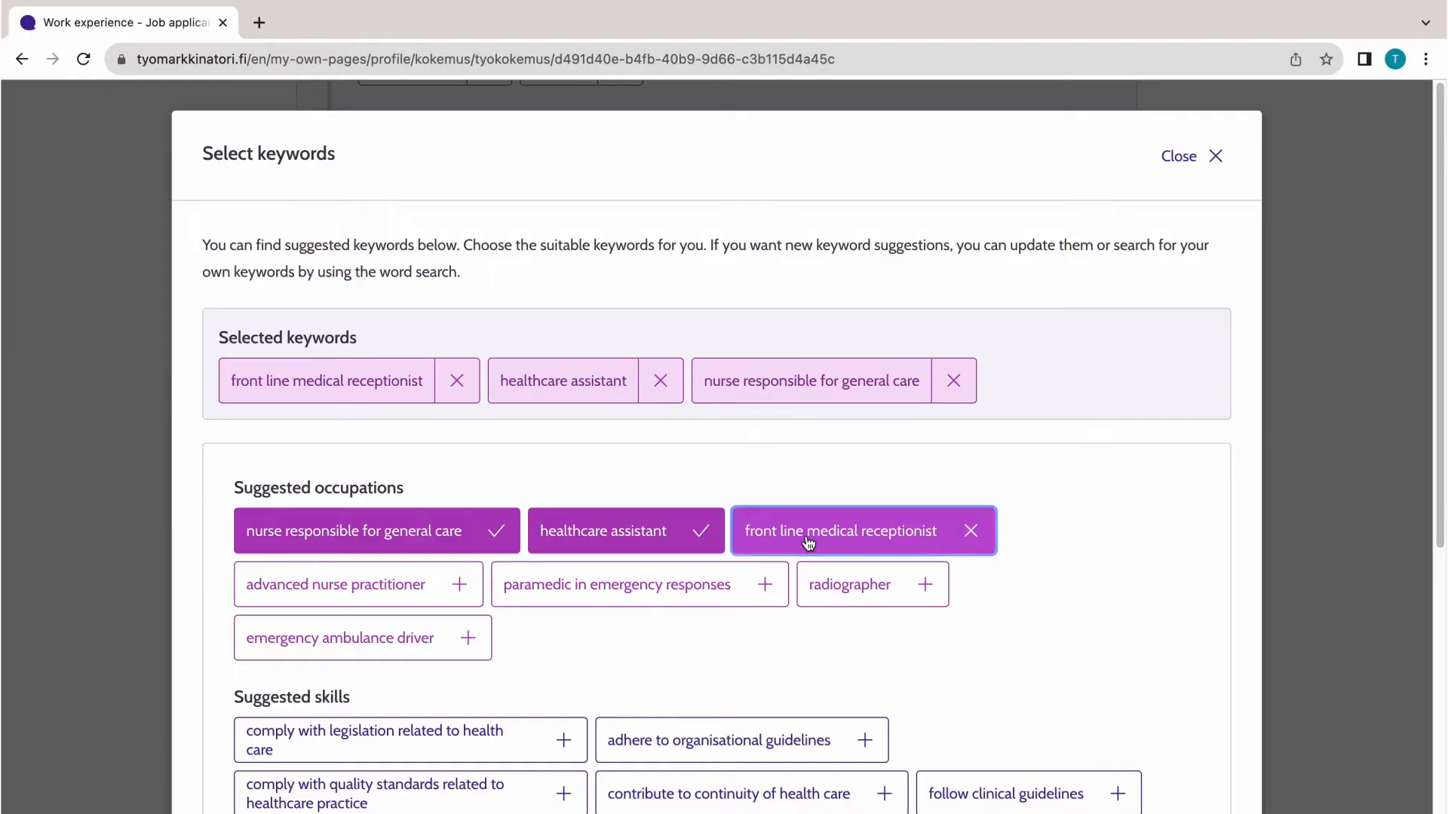
{"action": "left_click", "coordinate": [382, 590]}
Add and save the skills "work in multidisciplinary health teams", "comply with legislation related to health care", "ensure safety of healthcare users" and "follow clinical guidelines".
{"action": "scroll", "coordinate": [181, 604], "scroll_direction": "down", "scroll_amount": 5}
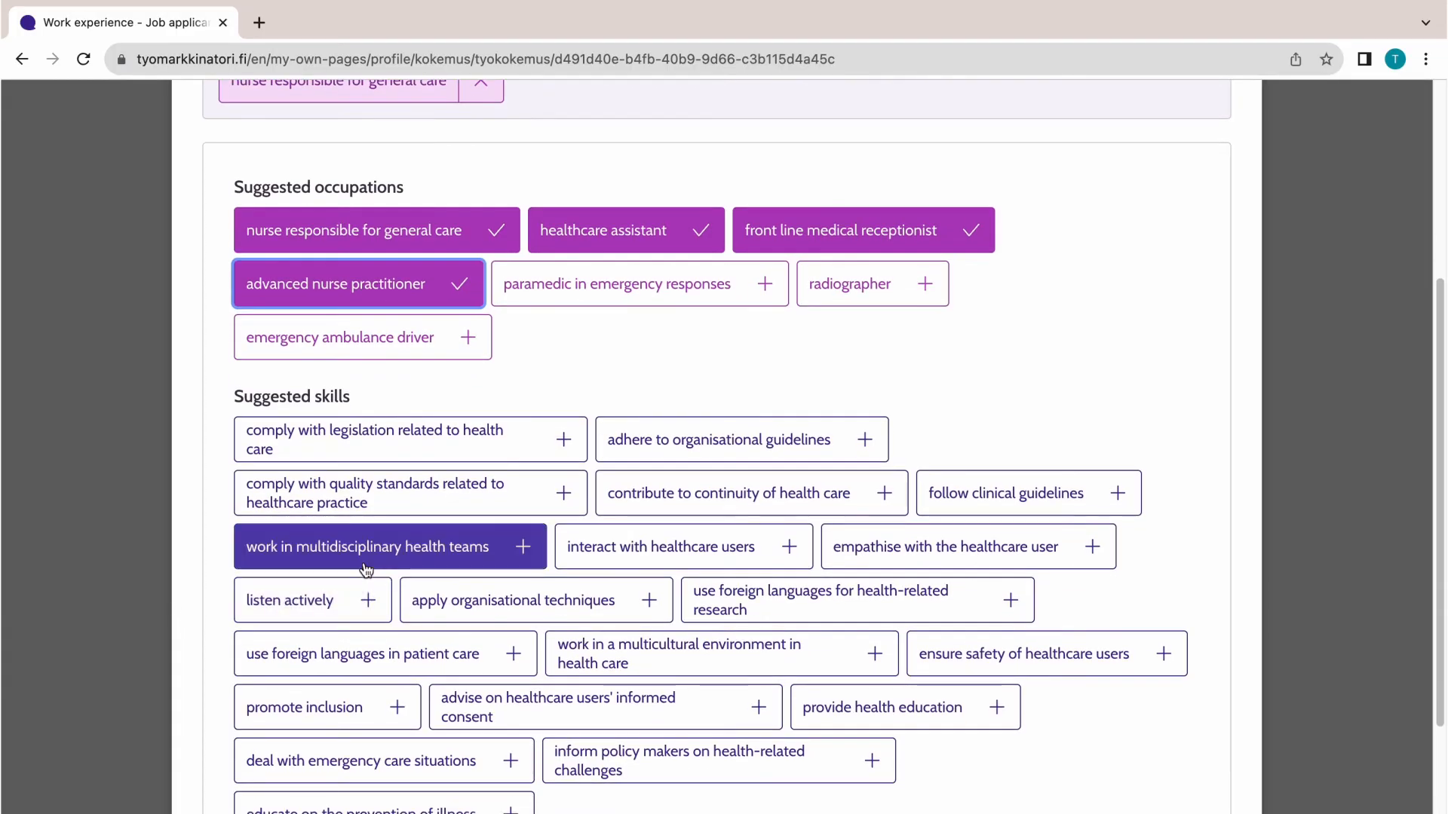
{"action": "left_click", "coordinate": [388, 558]}
{"action": "left_click", "coordinate": [501, 460]}
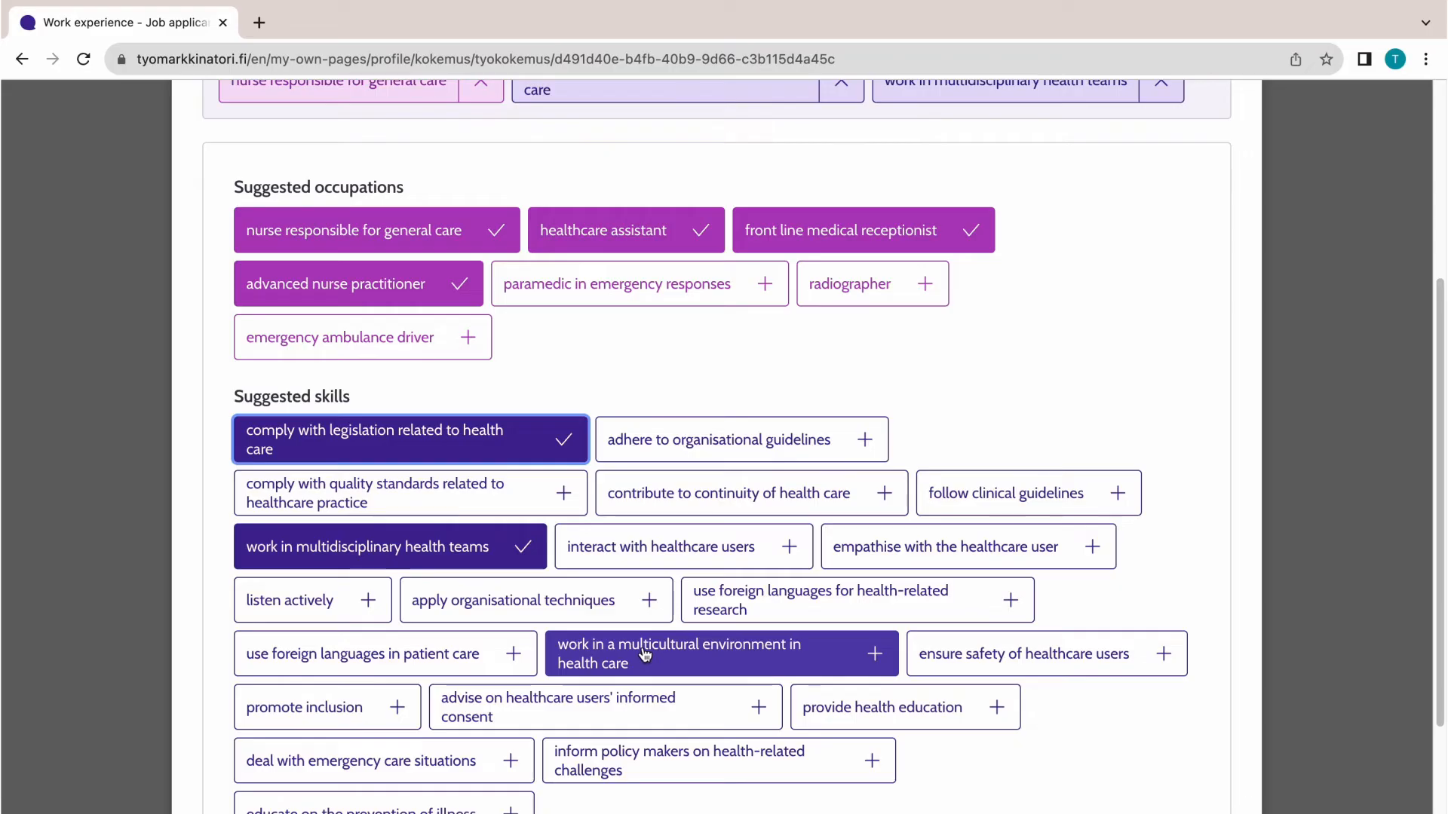
{"action": "scroll", "coordinate": [649, 653], "scroll_direction": "down", "scroll_amount": 1}
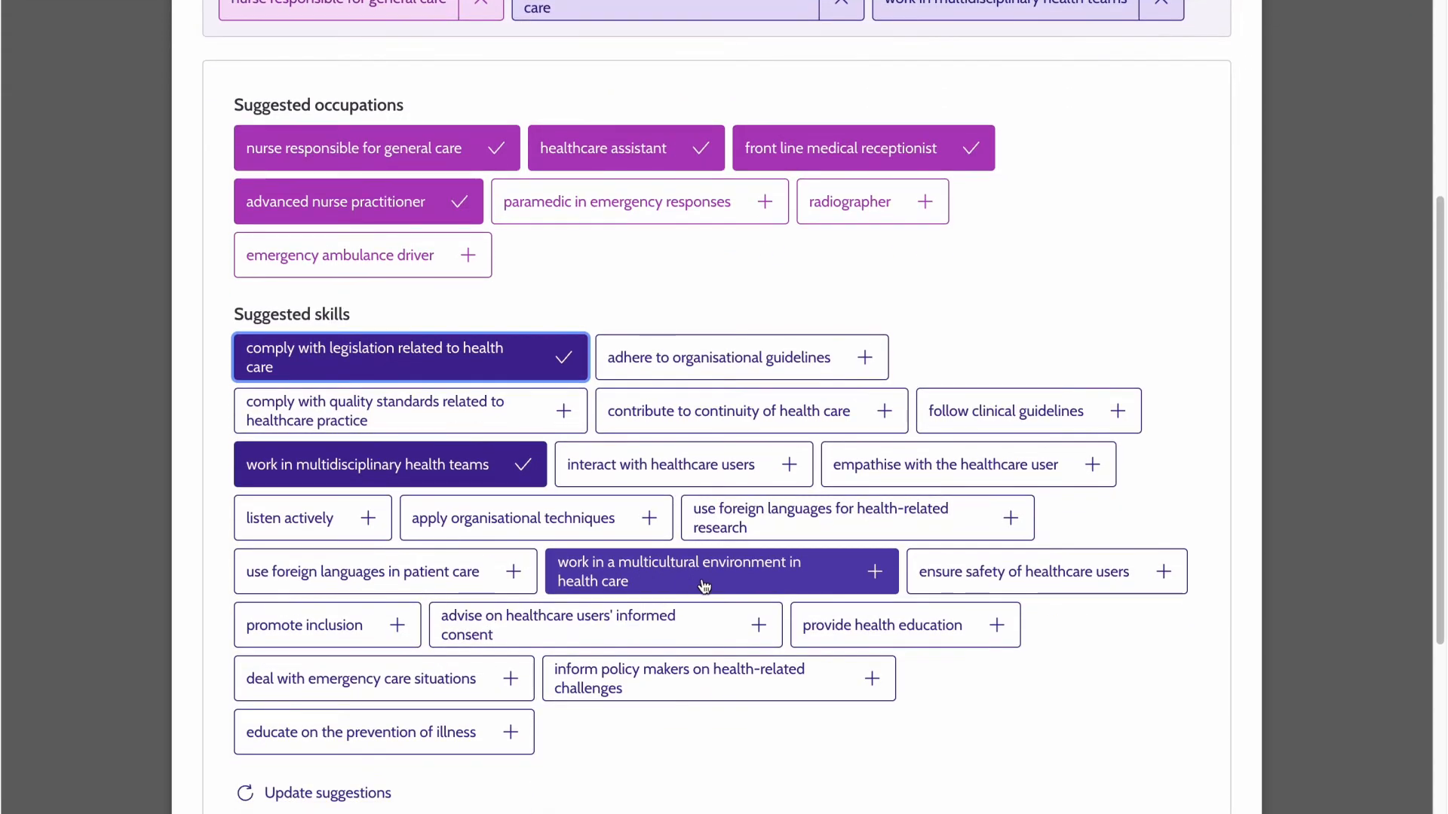
{"action": "left_click", "coordinate": [1001, 577]}
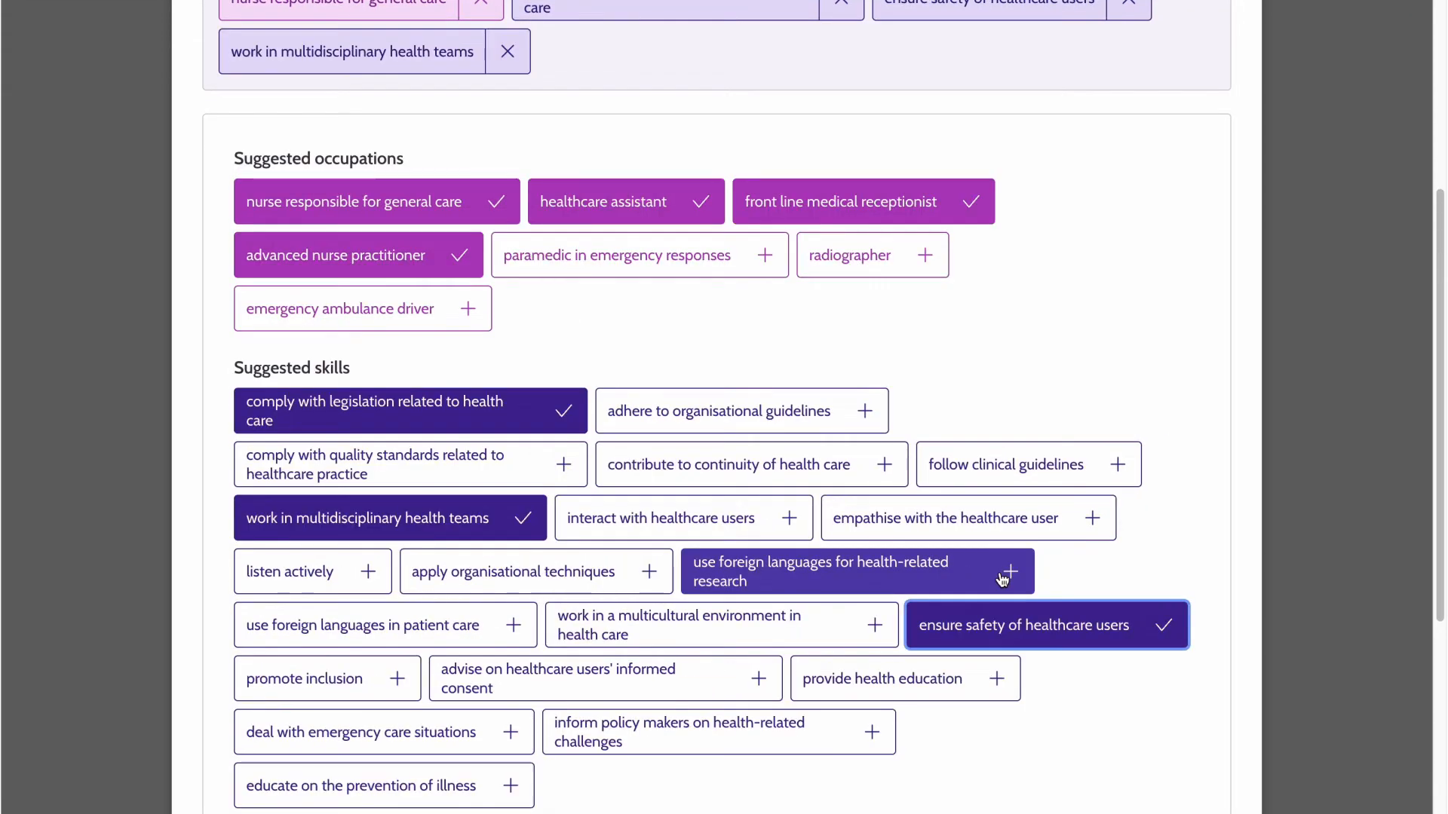
{"action": "left_click", "coordinate": [1046, 457]}
{"action": "scroll", "coordinate": [832, 522], "scroll_direction": "down", "scroll_amount": 4}
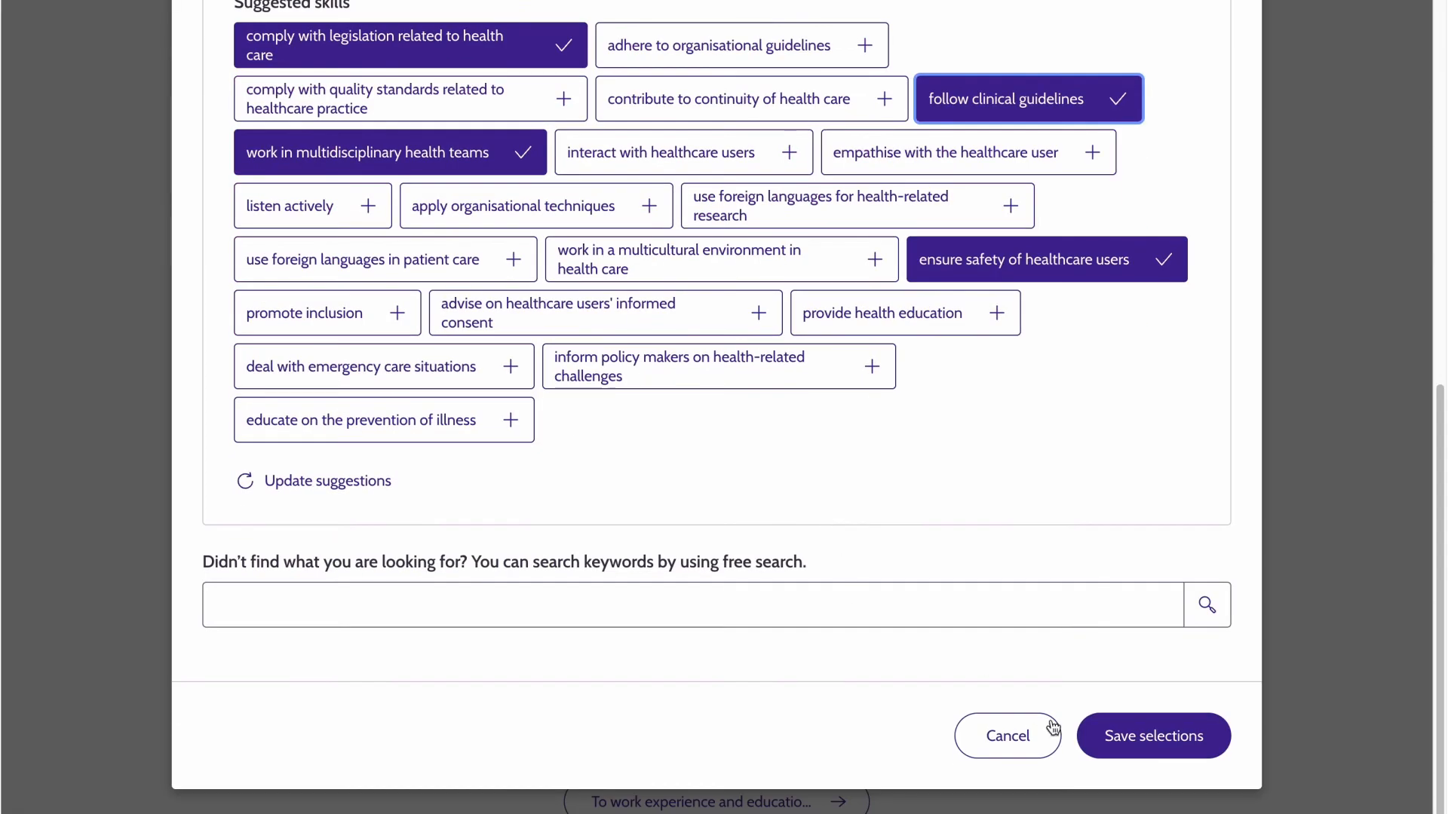
{"action": "left_click", "coordinate": [1138, 743]}
Leave the completed work experience entry and return through the work experience and education overview to the job applicant profile front page.
{"action": "scroll", "coordinate": [791, 696], "scroll_direction": "down", "scroll_amount": 5}
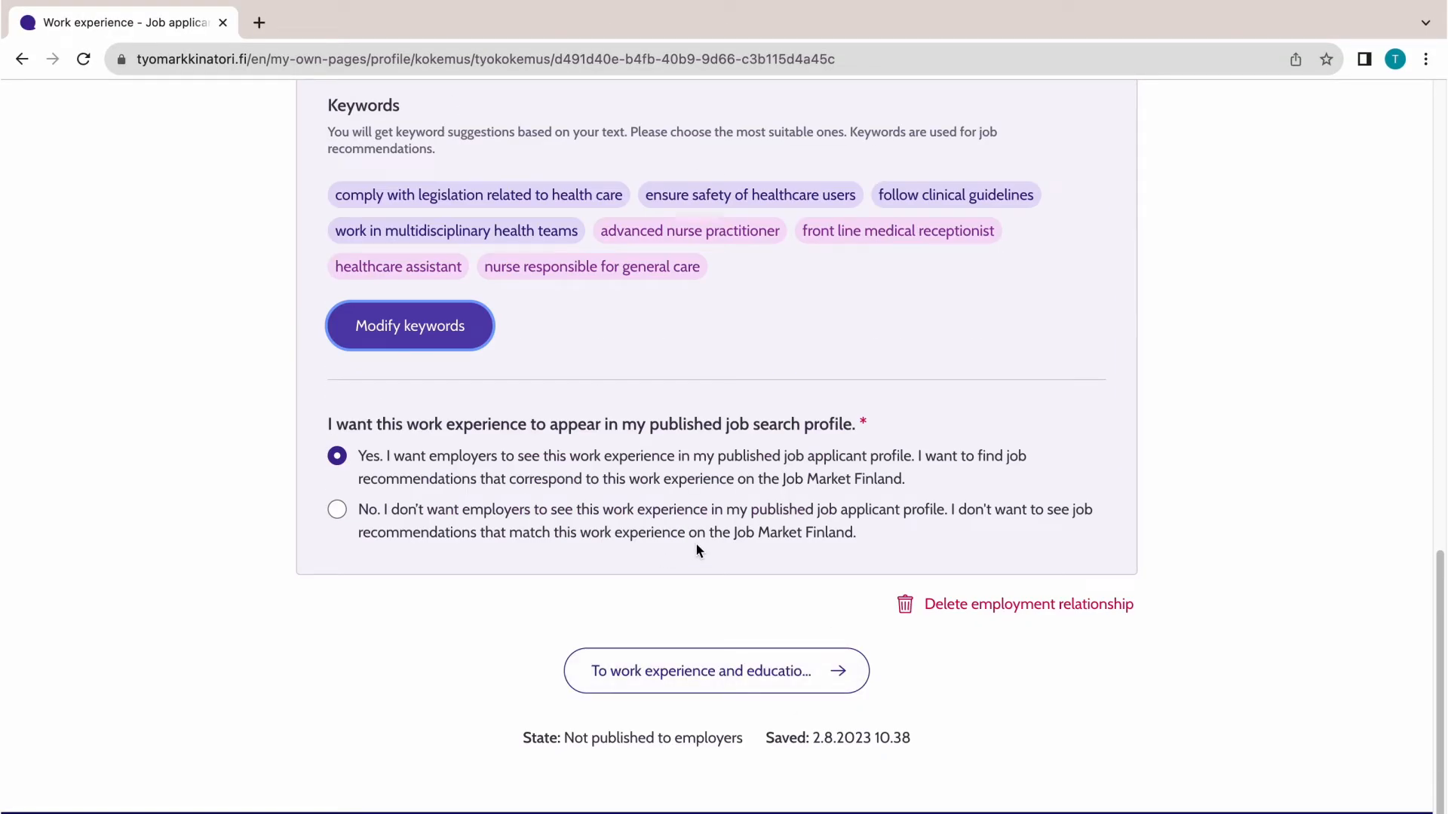
{"action": "left_click", "coordinate": [720, 670]}
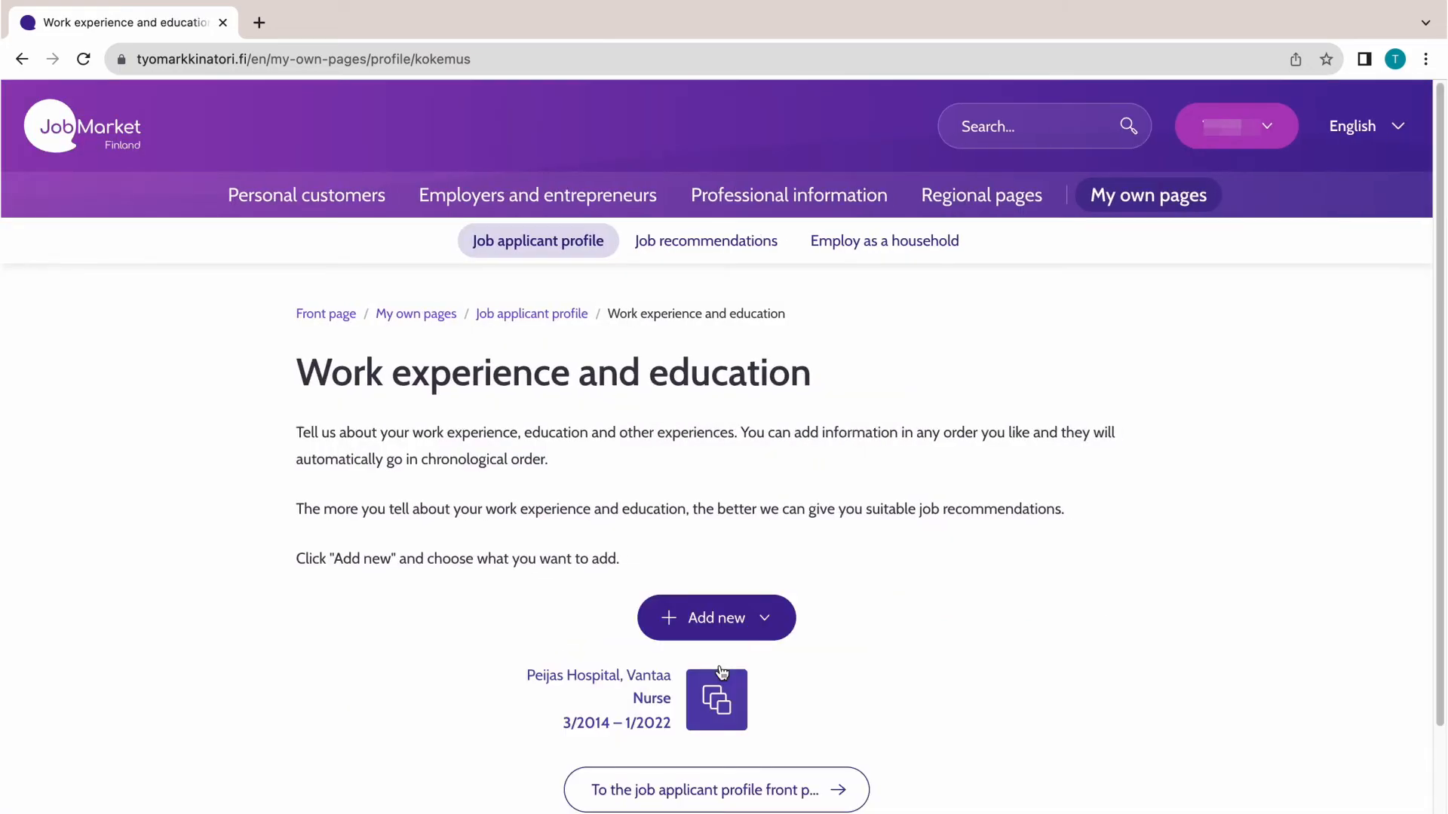
{"action": "scroll", "coordinate": [720, 671], "scroll_direction": "down", "scroll_amount": 2}
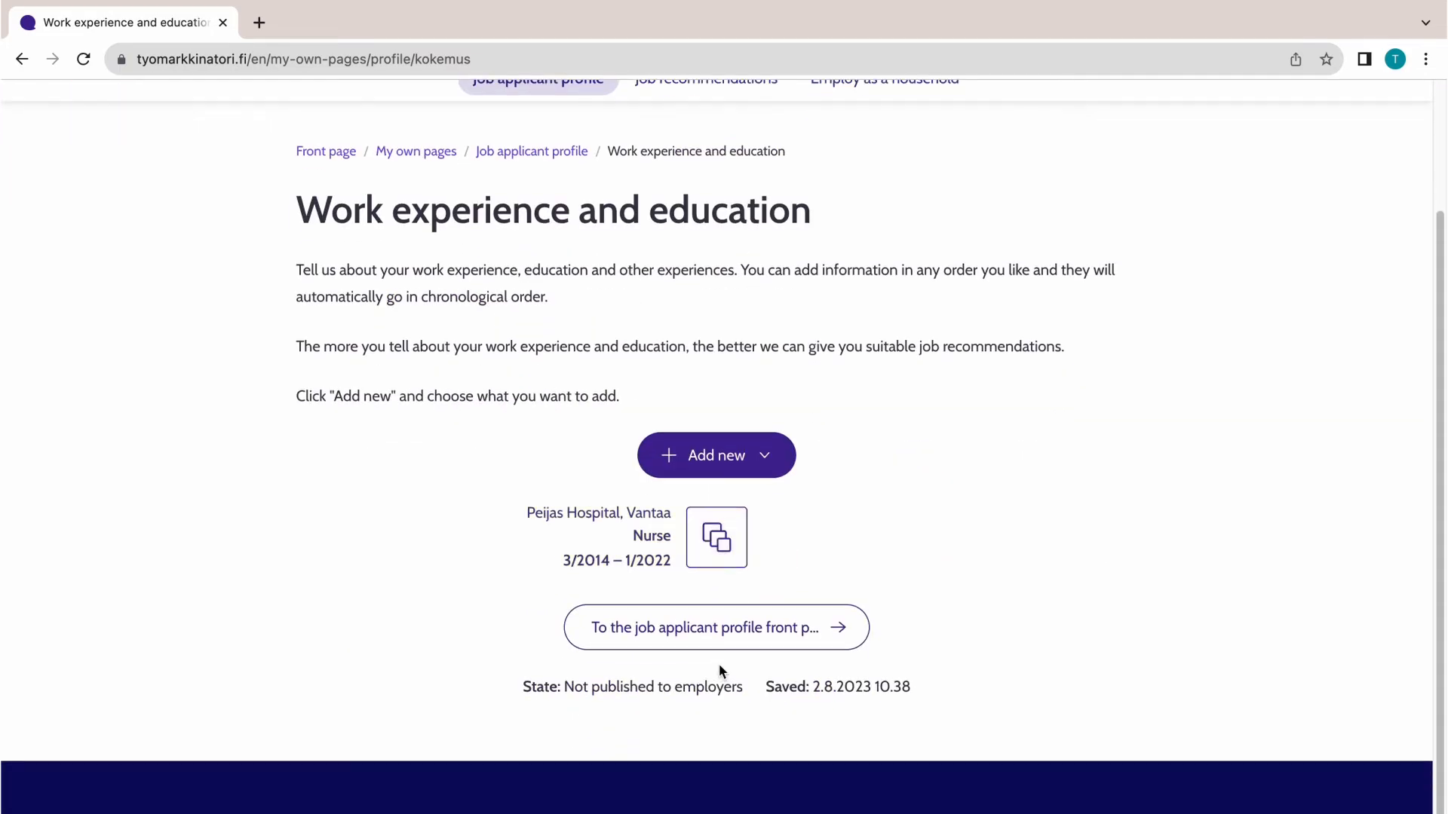
{"action": "left_click", "coordinate": [730, 637]}
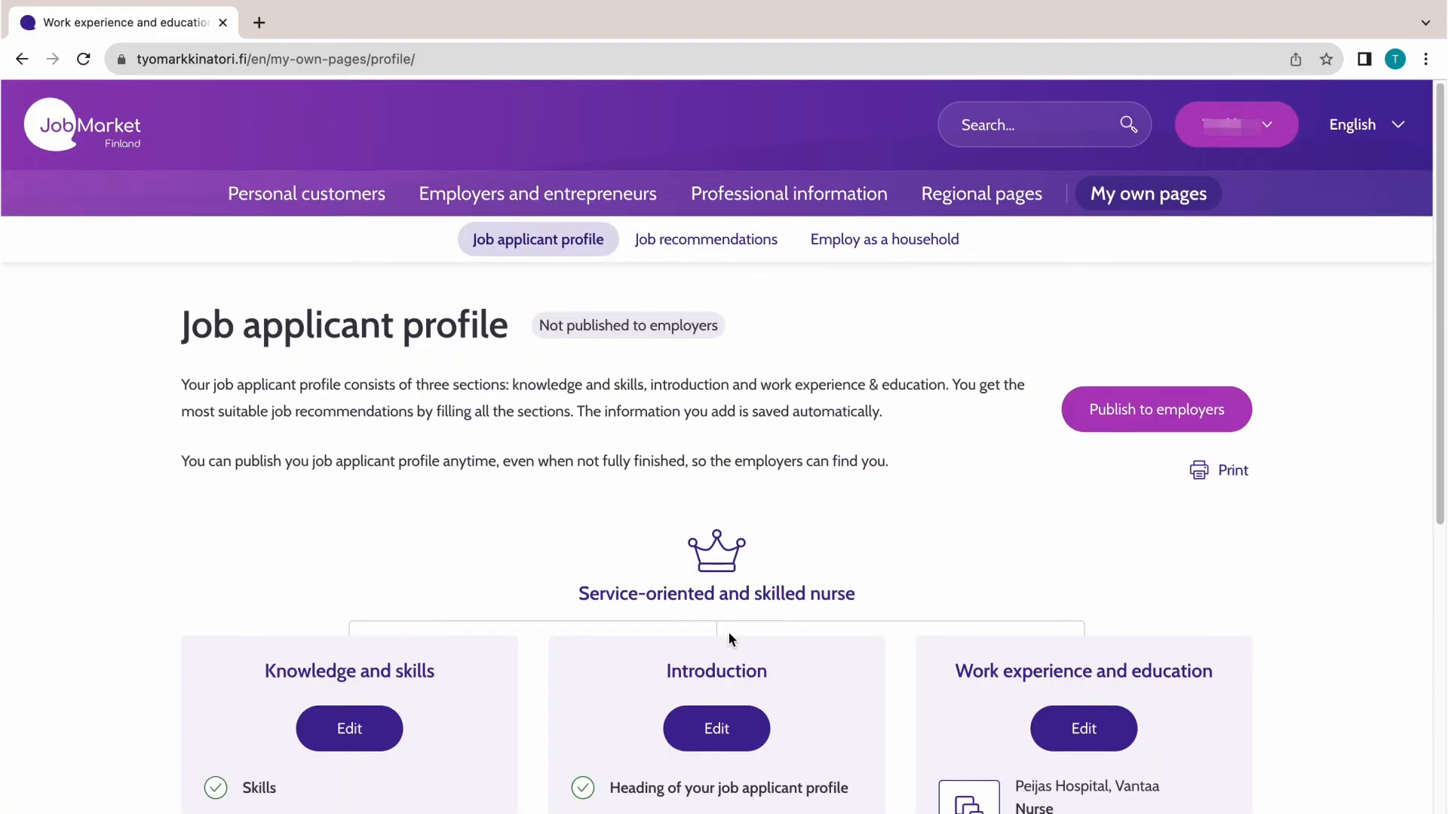
Open the publication of the profile to employers and review the profile preview, including introduction, job seeking area and work history.
{"action": "scroll", "coordinate": [728, 633], "scroll_direction": "down", "scroll_amount": 3}
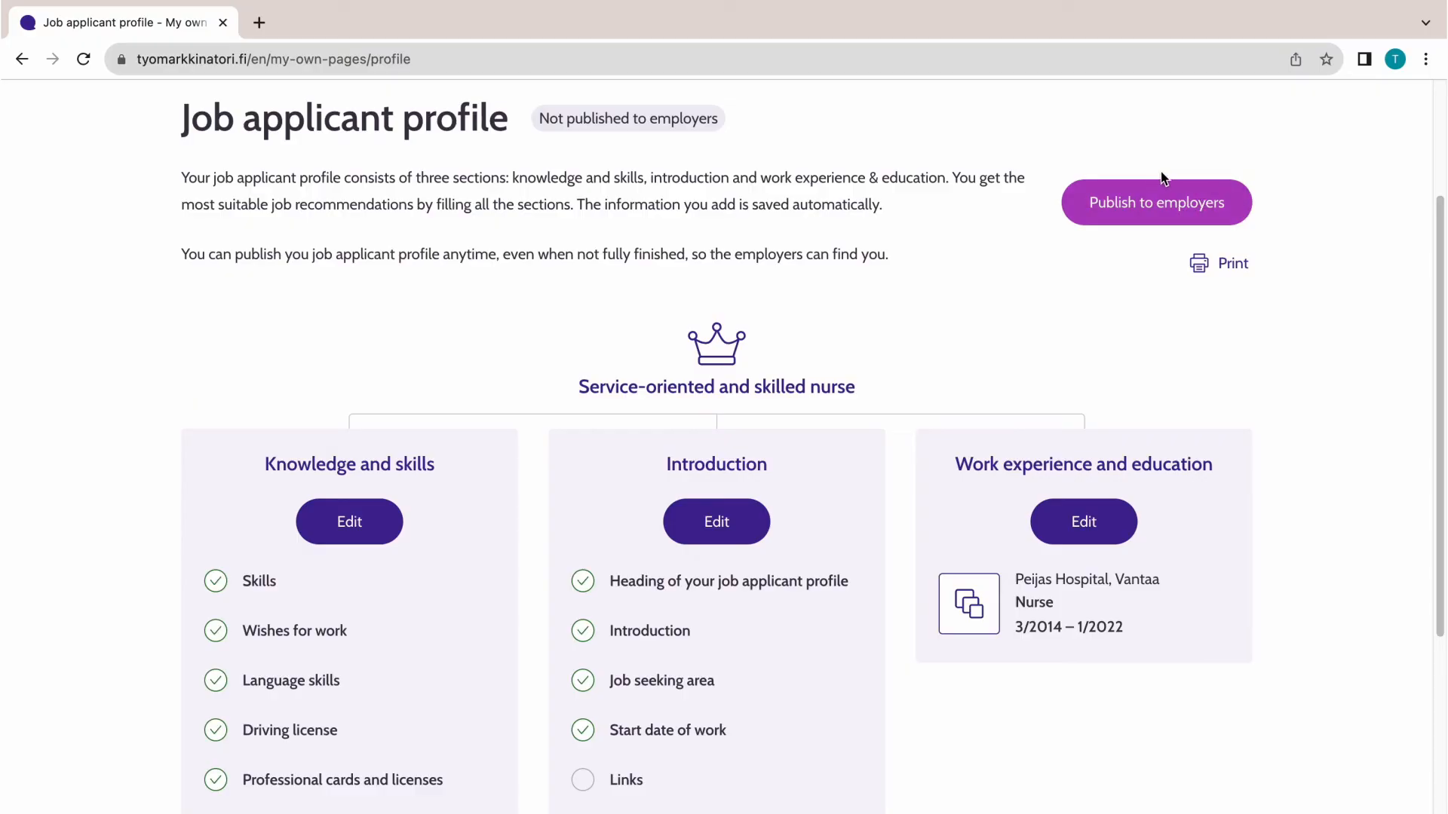
{"action": "left_click", "coordinate": [1165, 214]}
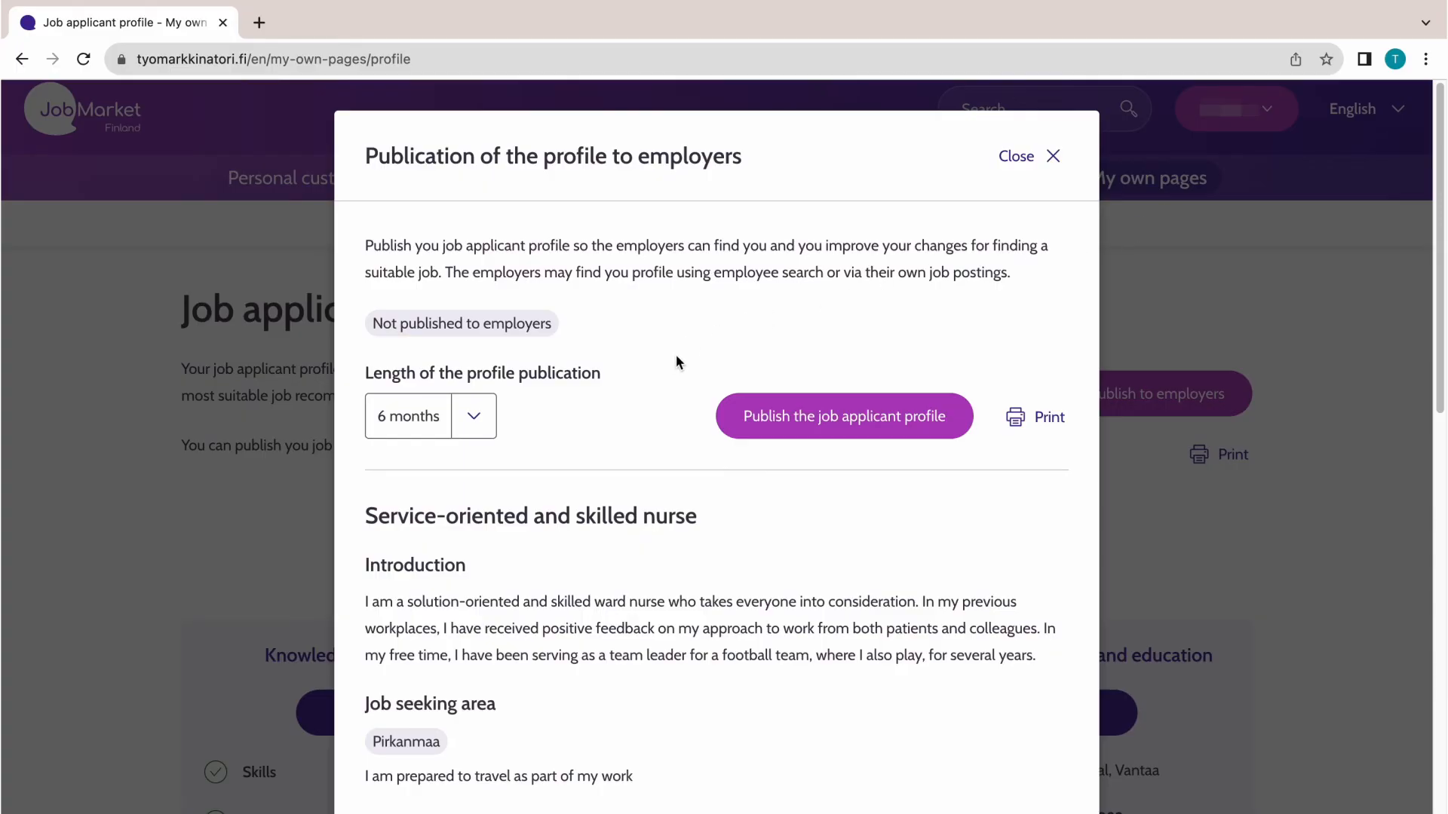
{"action": "scroll", "coordinate": [677, 361], "scroll_direction": "down", "scroll_amount": 5}
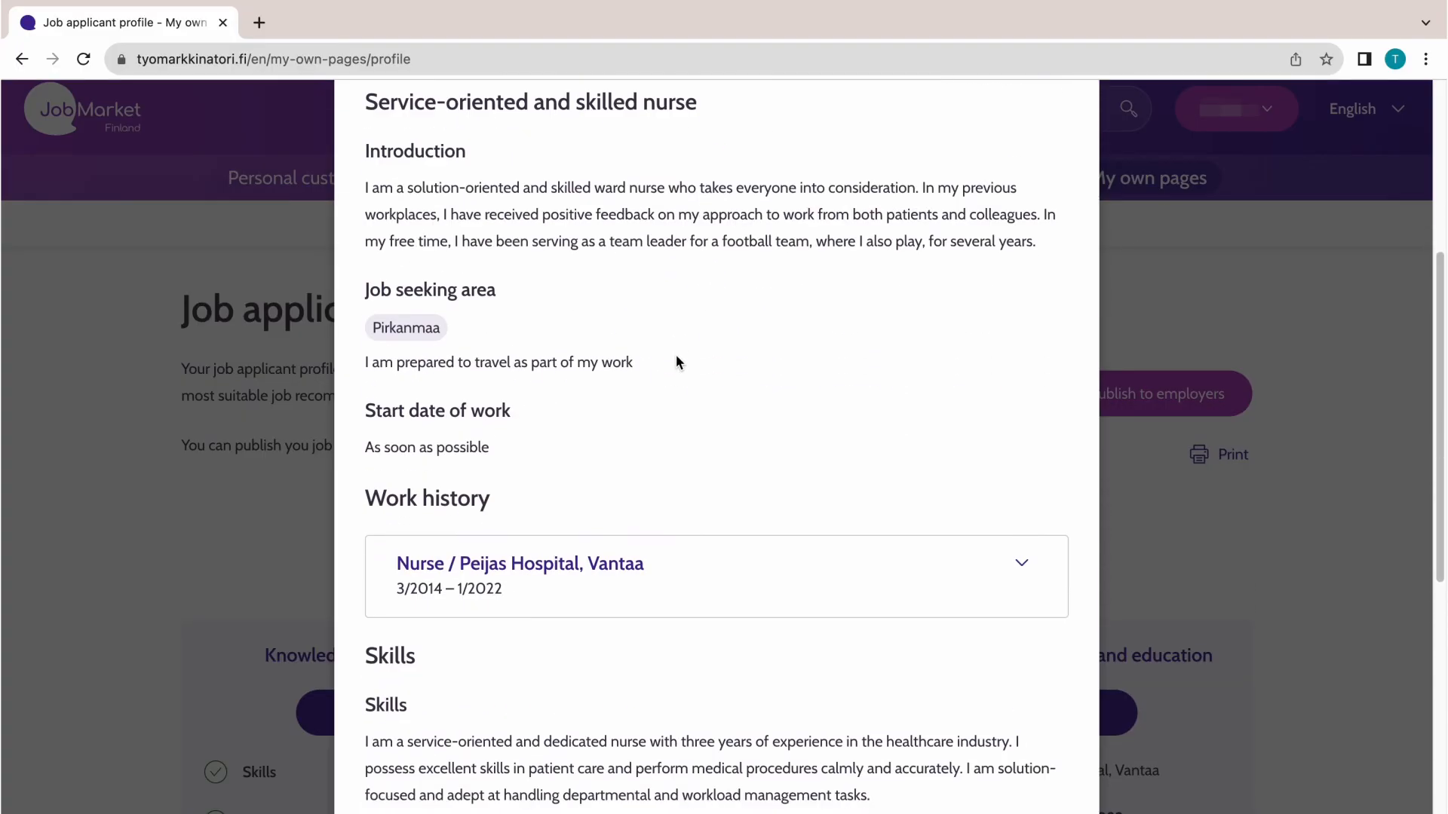
Review the skills, wishes for work, language skills, driving licences and permits in the profile preview, checking the selected skills keywords.
{"action": "scroll", "coordinate": [676, 362], "scroll_direction": "down", "scroll_amount": 3}
{"action": "scroll", "coordinate": [676, 362], "scroll_direction": "down", "scroll_amount": 2}
{"action": "scroll", "coordinate": [675, 362], "scroll_direction": "down", "scroll_amount": 3}
{"action": "left_click", "coordinate": [514, 303]}
{"action": "left_click", "coordinate": [516, 308]}
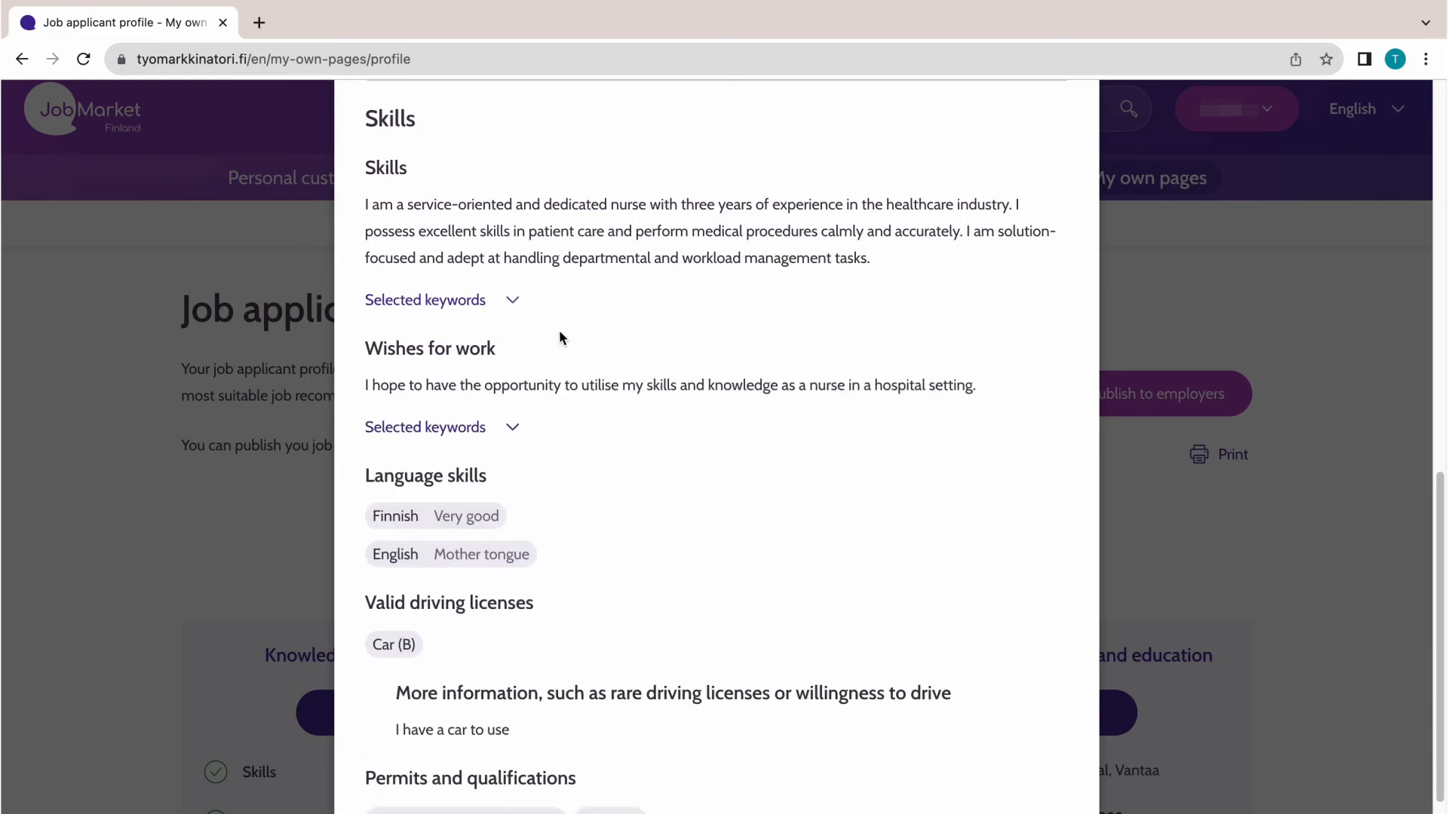
{"action": "scroll", "coordinate": [739, 411], "scroll_direction": "down", "scroll_amount": 3}
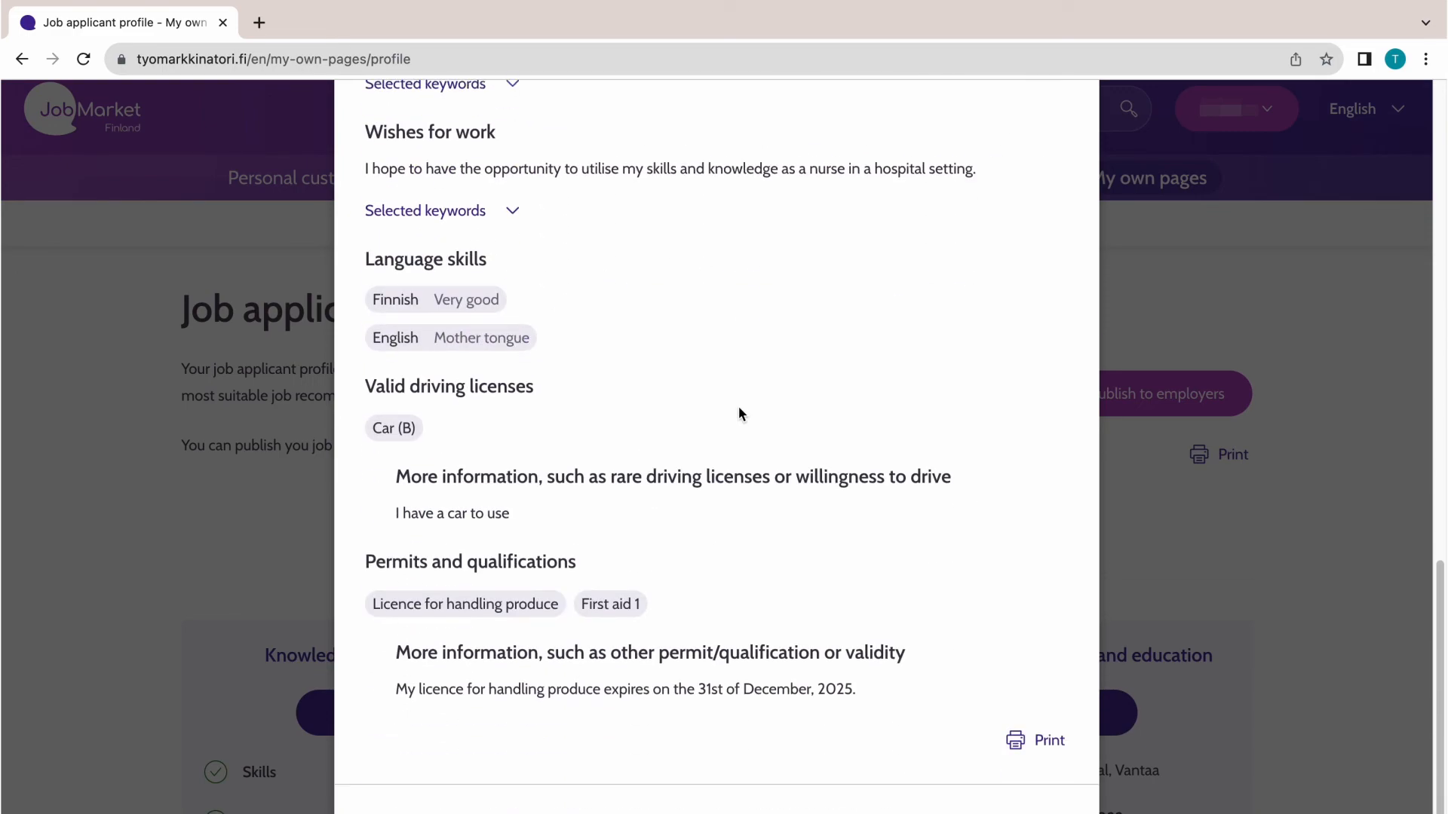
{"action": "scroll", "coordinate": [739, 410], "scroll_direction": "down", "scroll_amount": 1}
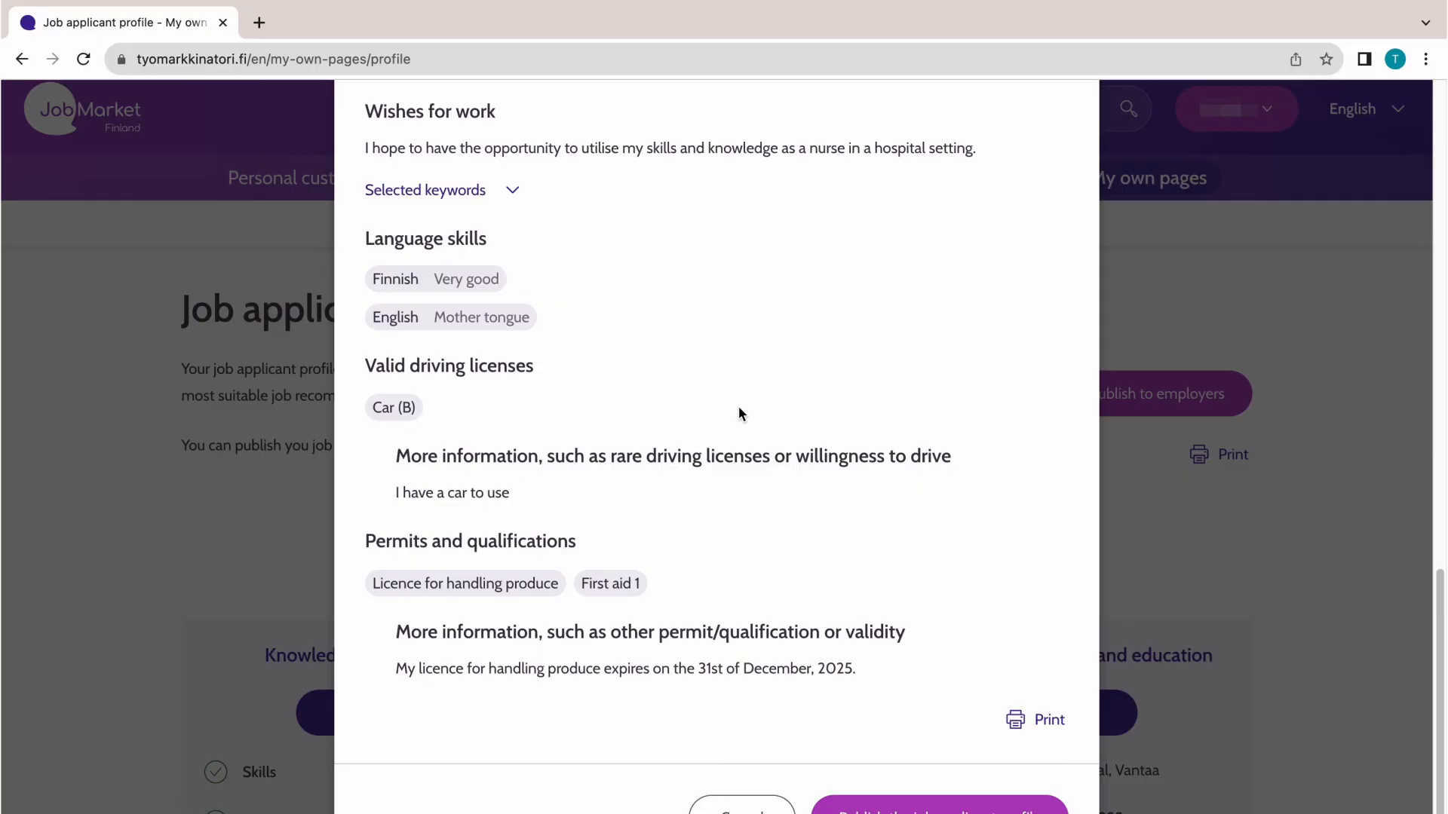
Set the length of the profile publication to 6 months and publish the job applicant profile.
{"action": "scroll", "coordinate": [739, 413], "scroll_direction": "up", "scroll_amount": 10}
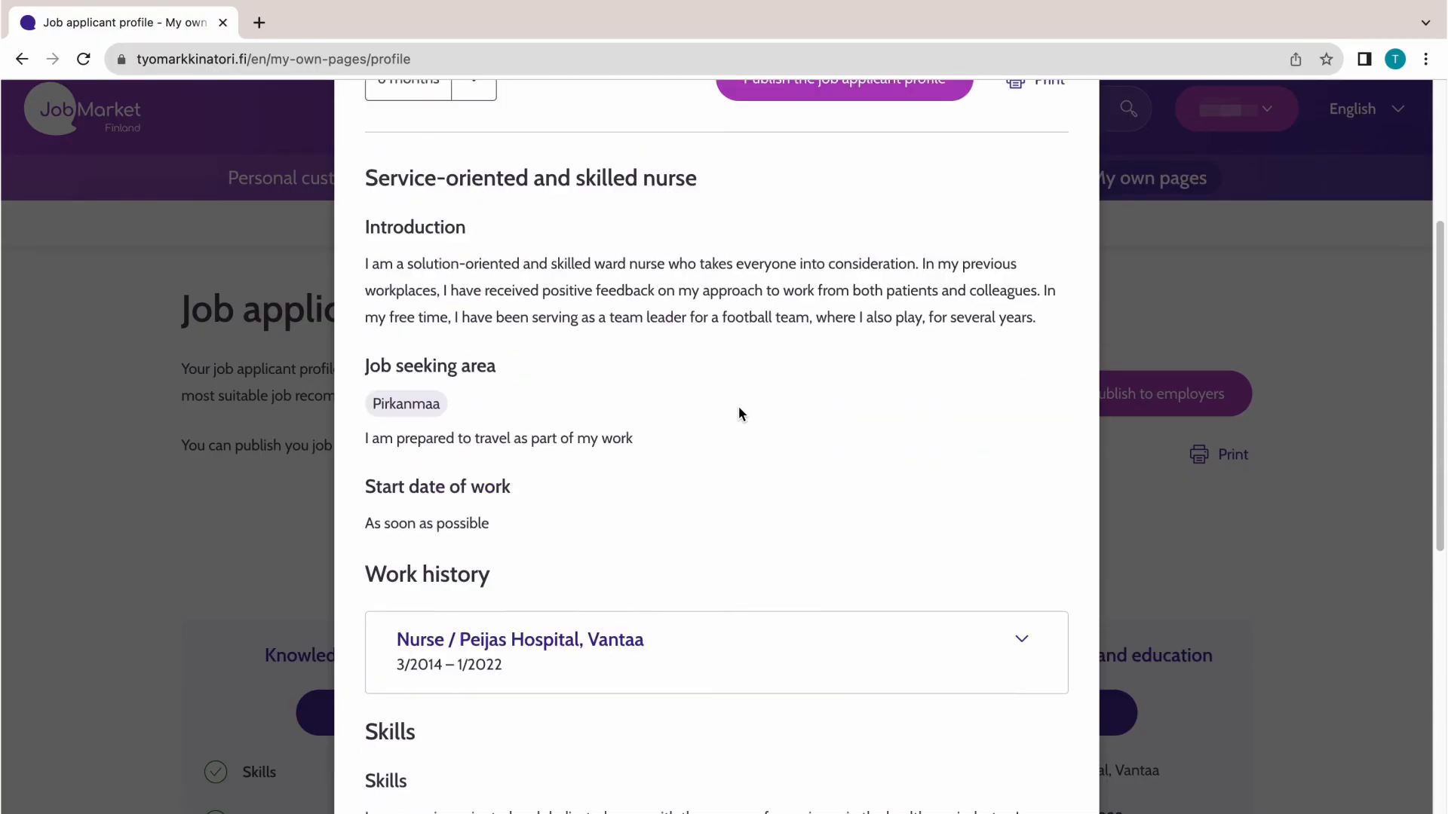
{"action": "scroll", "coordinate": [739, 413], "scroll_direction": "up", "scroll_amount": 4}
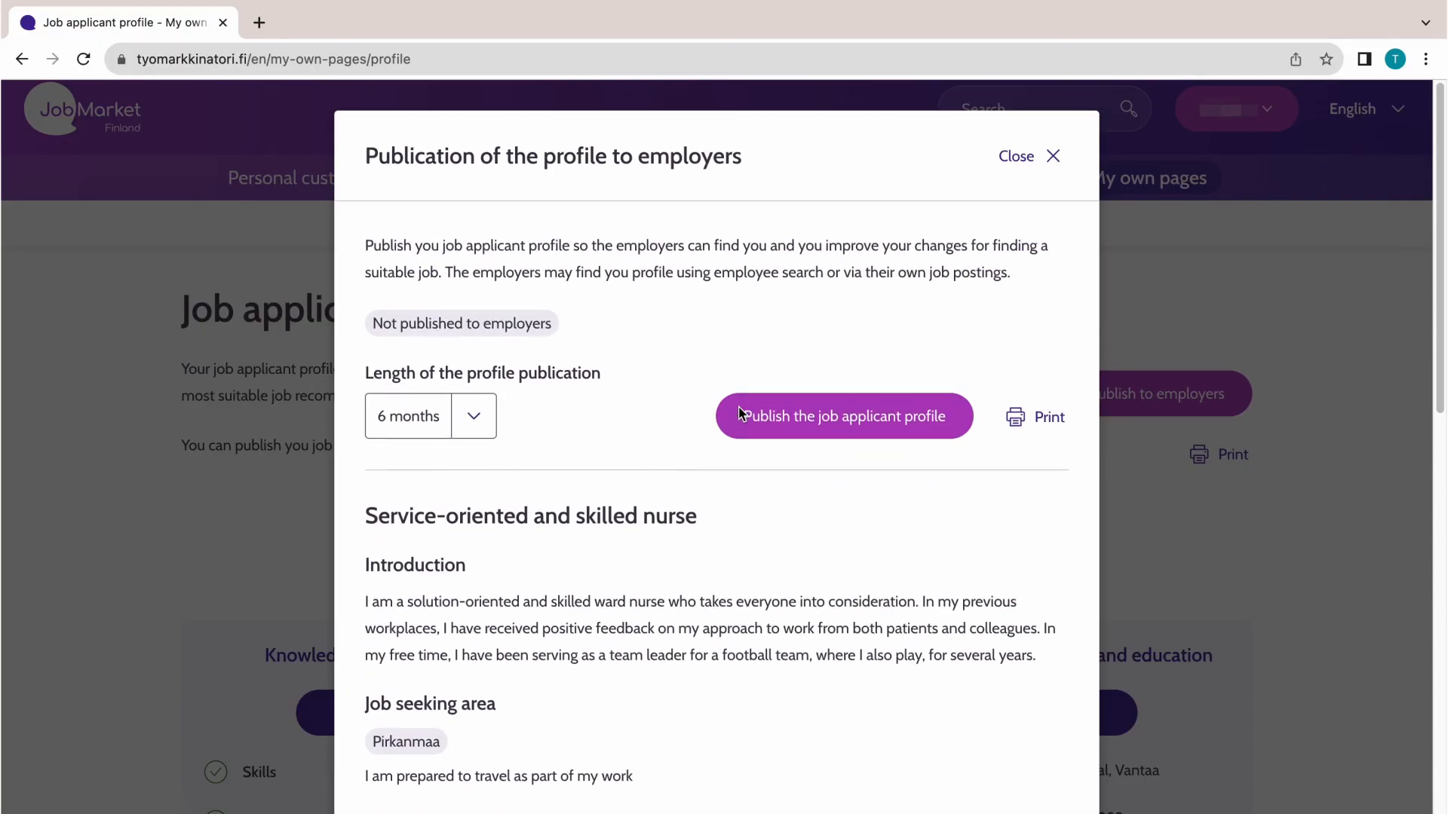
{"action": "left_click", "coordinate": [456, 414]}
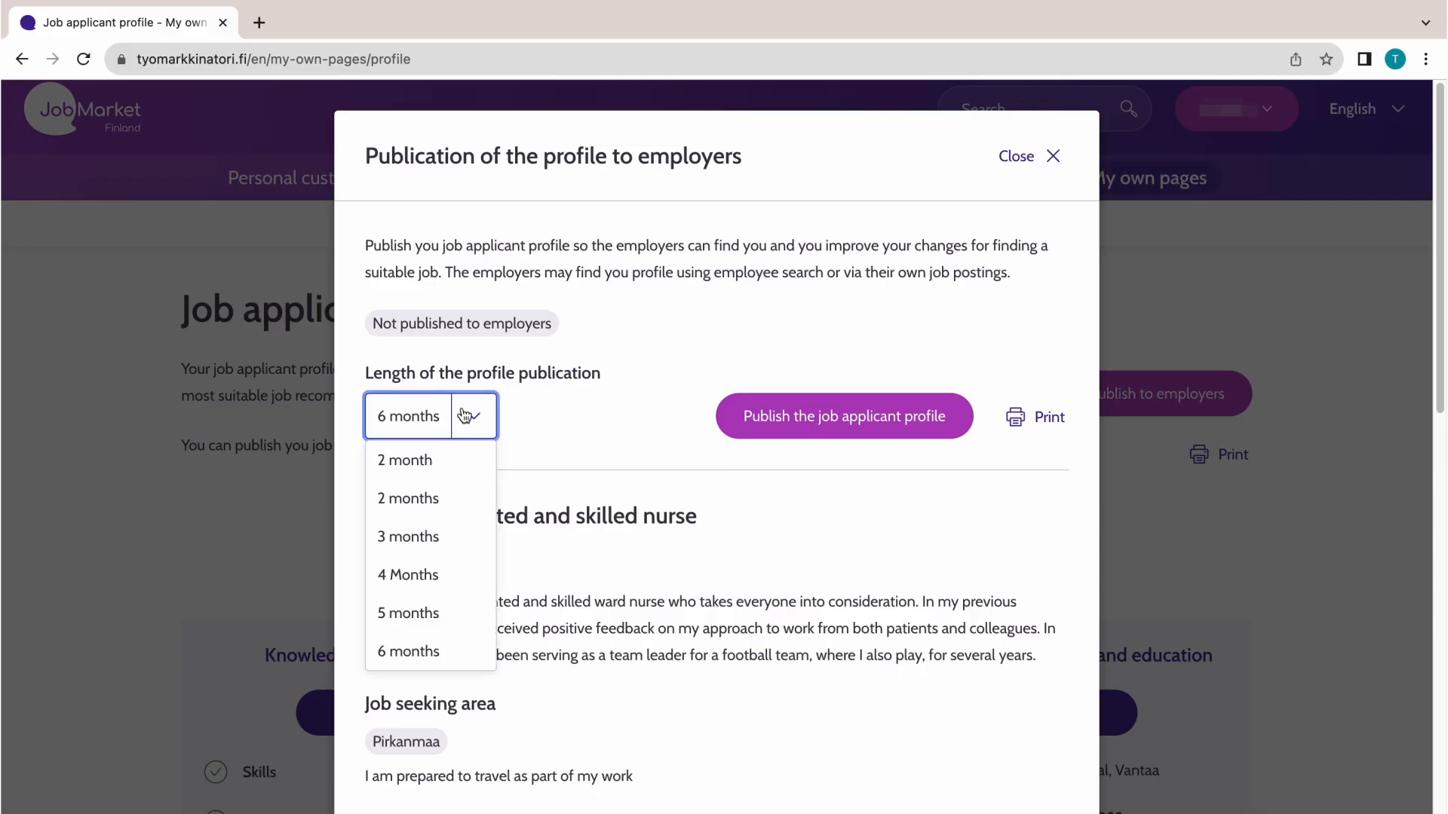
{"action": "left_click", "coordinate": [419, 650]}
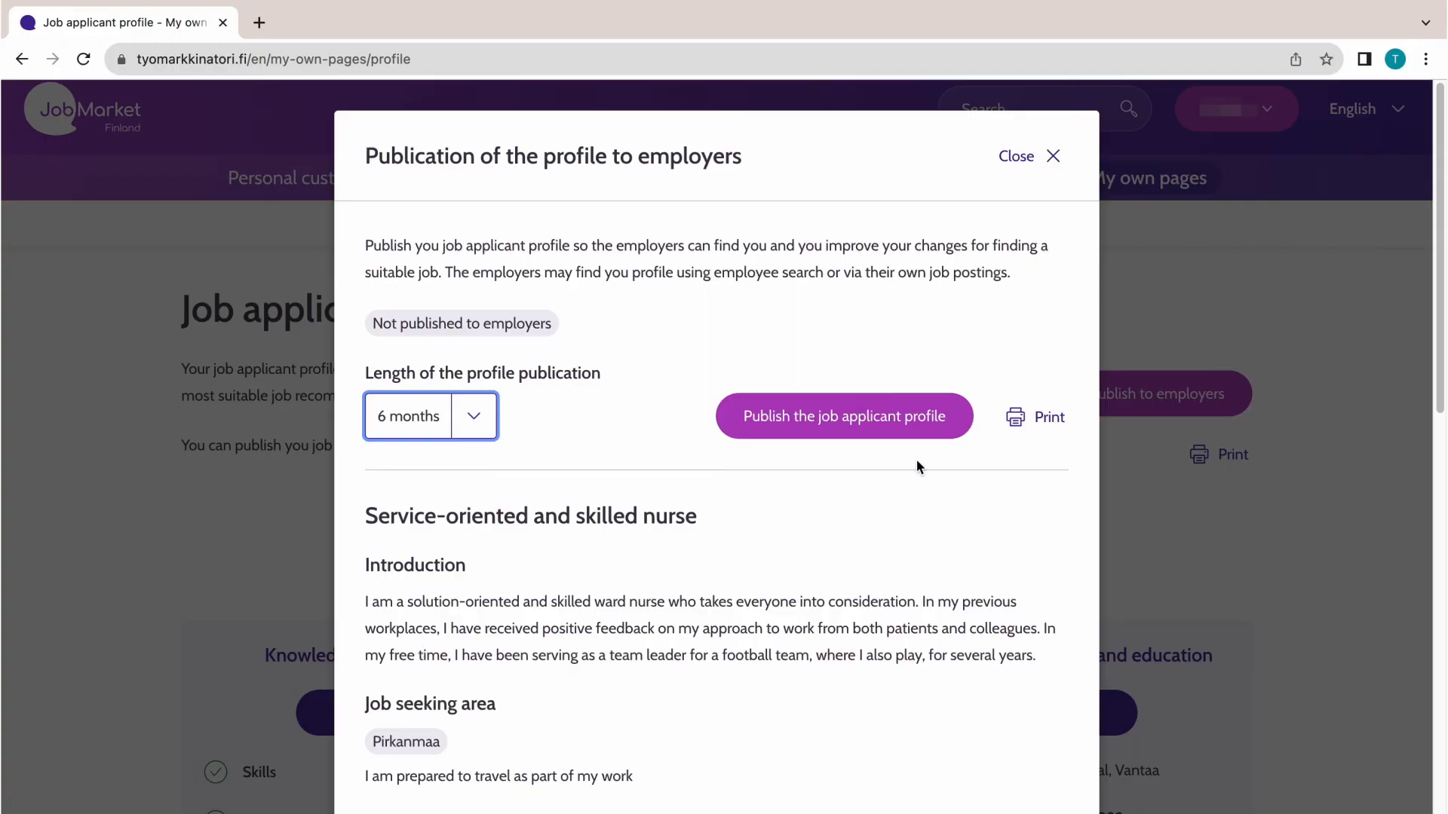
{"action": "left_click", "coordinate": [922, 420]}
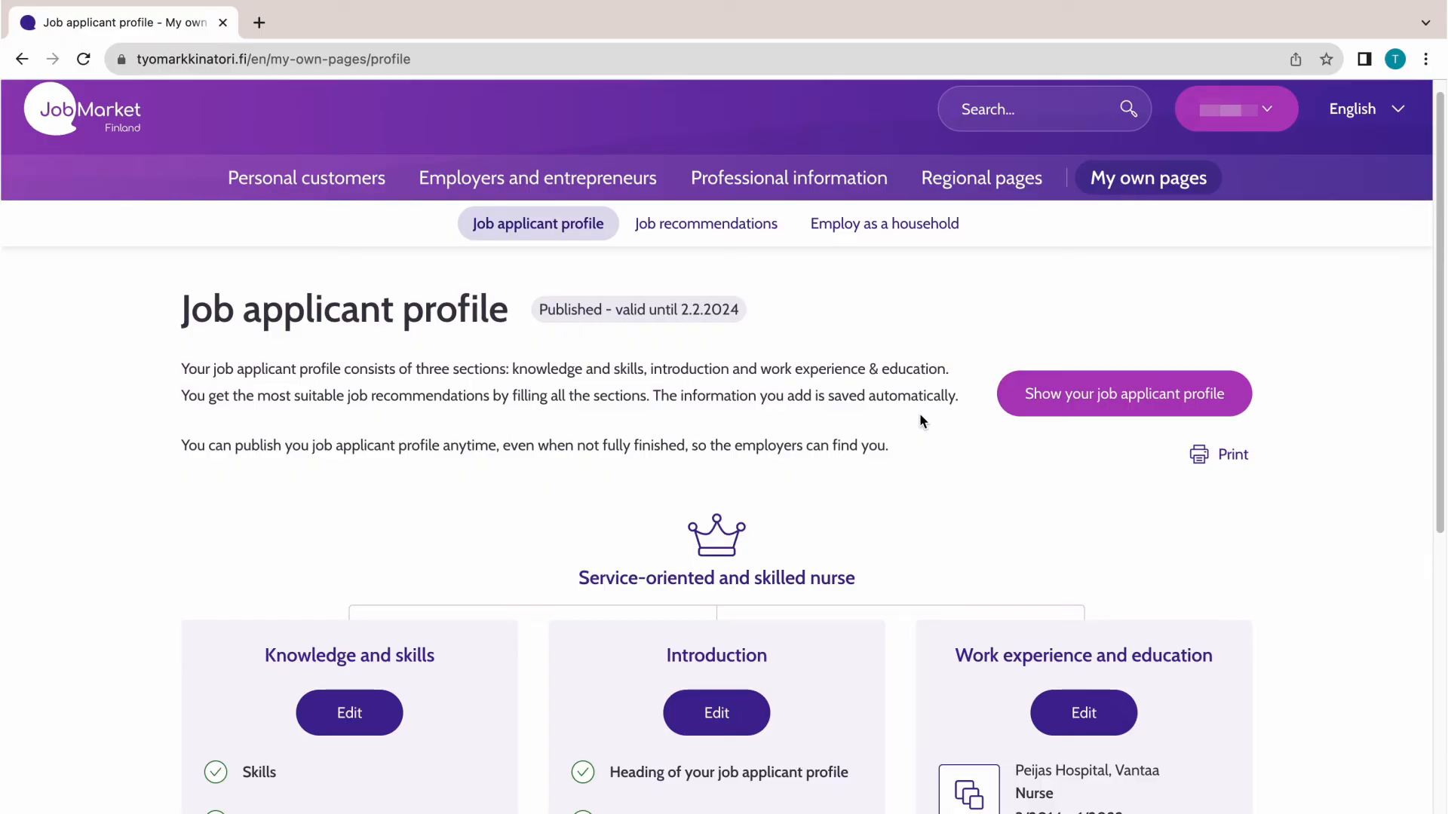
Check the sections of the published profile's front page and open the job recommendations with their list of suggested postings.
{"action": "scroll", "coordinate": [920, 420], "scroll_direction": "down", "scroll_amount": 2}
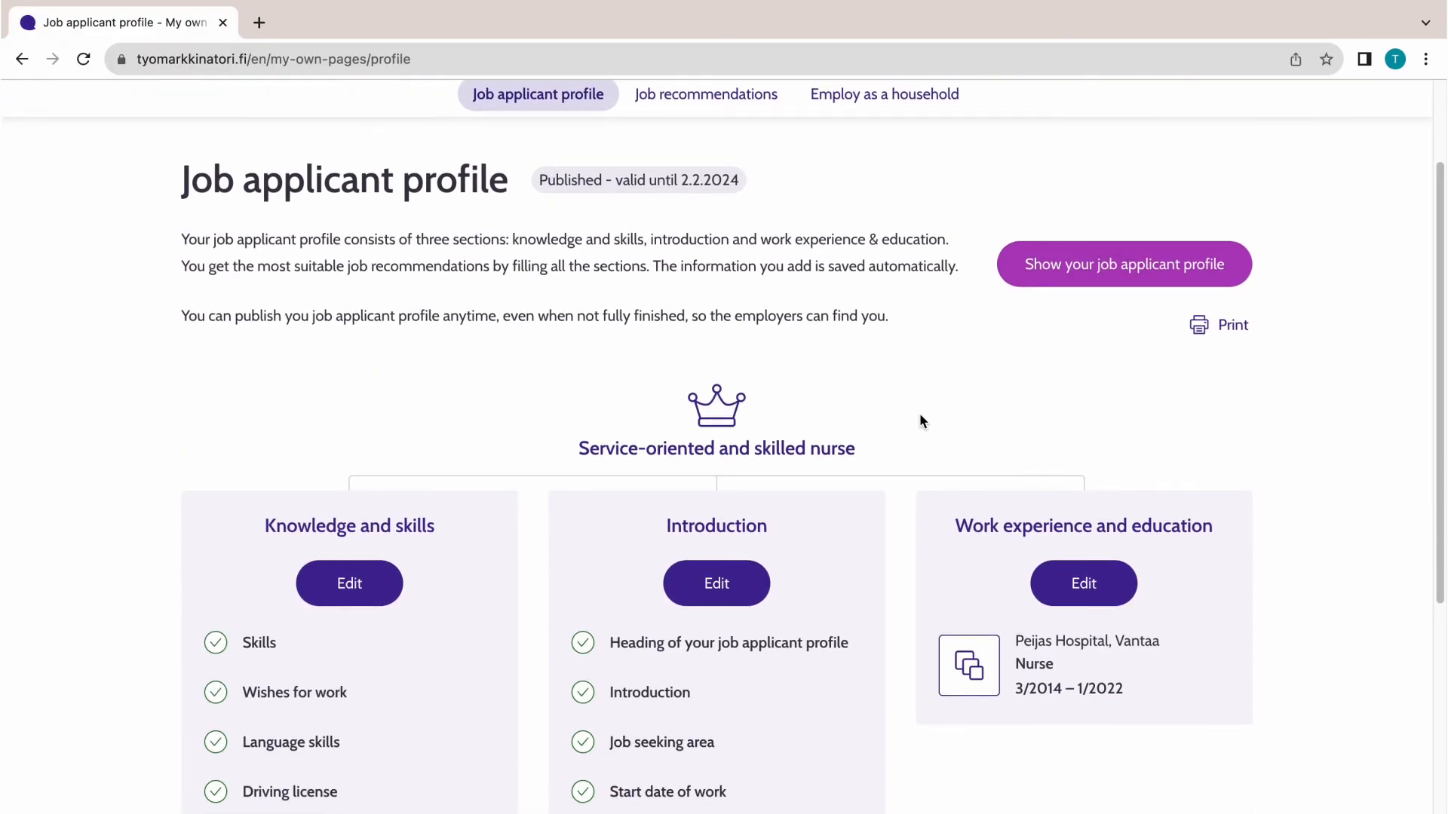
{"action": "scroll", "coordinate": [920, 420], "scroll_direction": "down", "scroll_amount": 1}
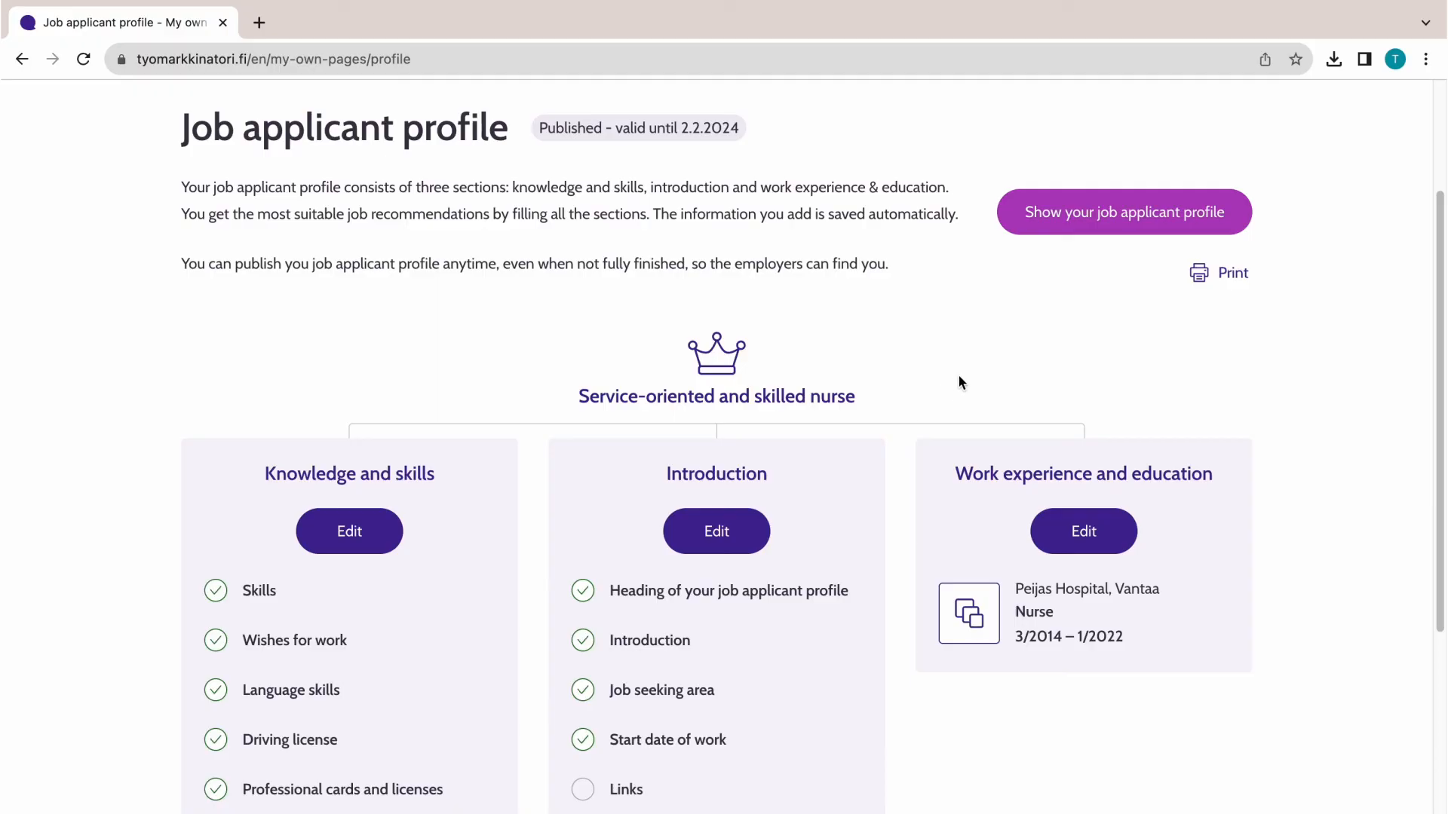
{"action": "scroll", "coordinate": [959, 383], "scroll_direction": "up", "scroll_amount": 2}
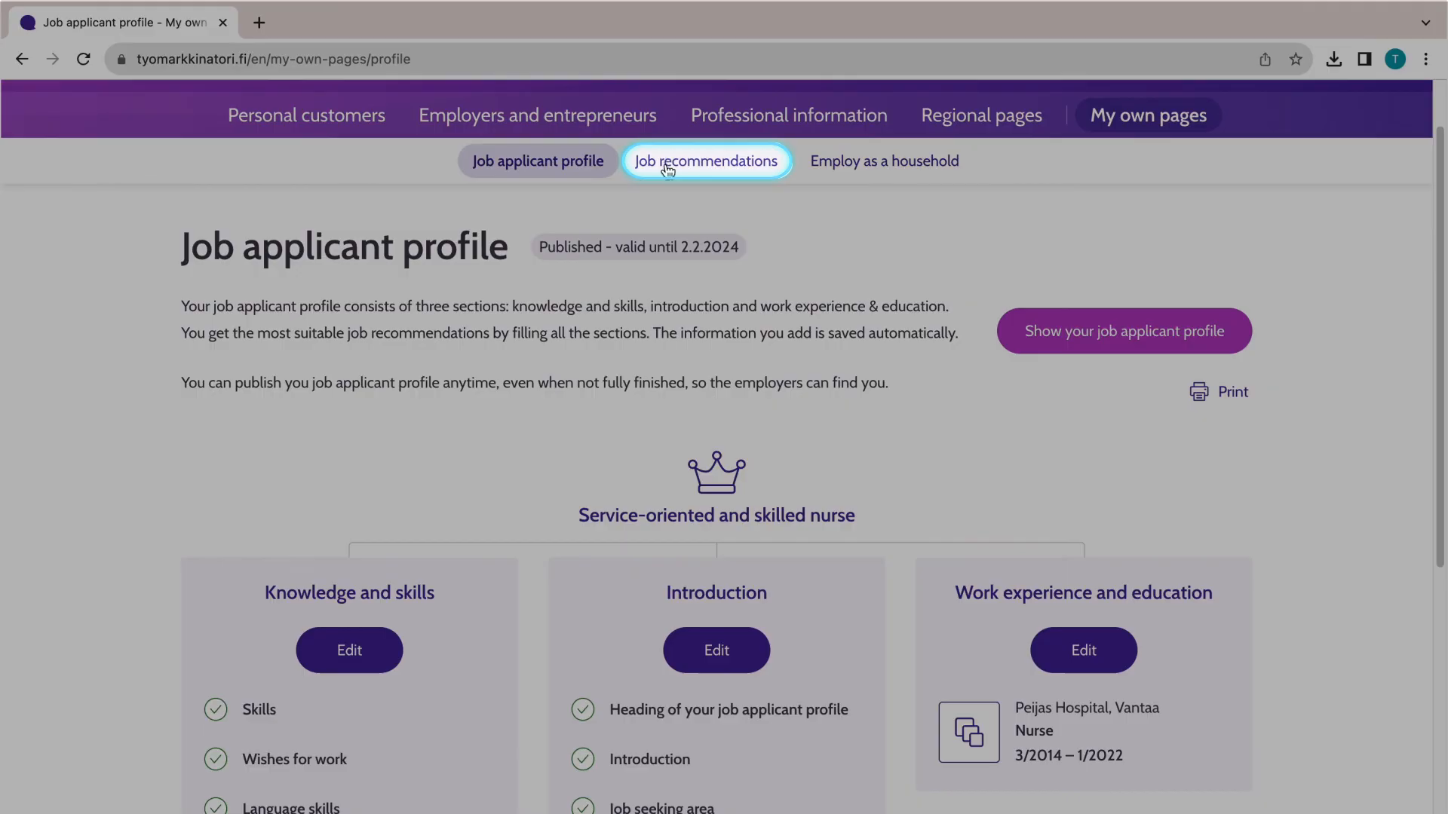
{"action": "left_click", "coordinate": [691, 167]}
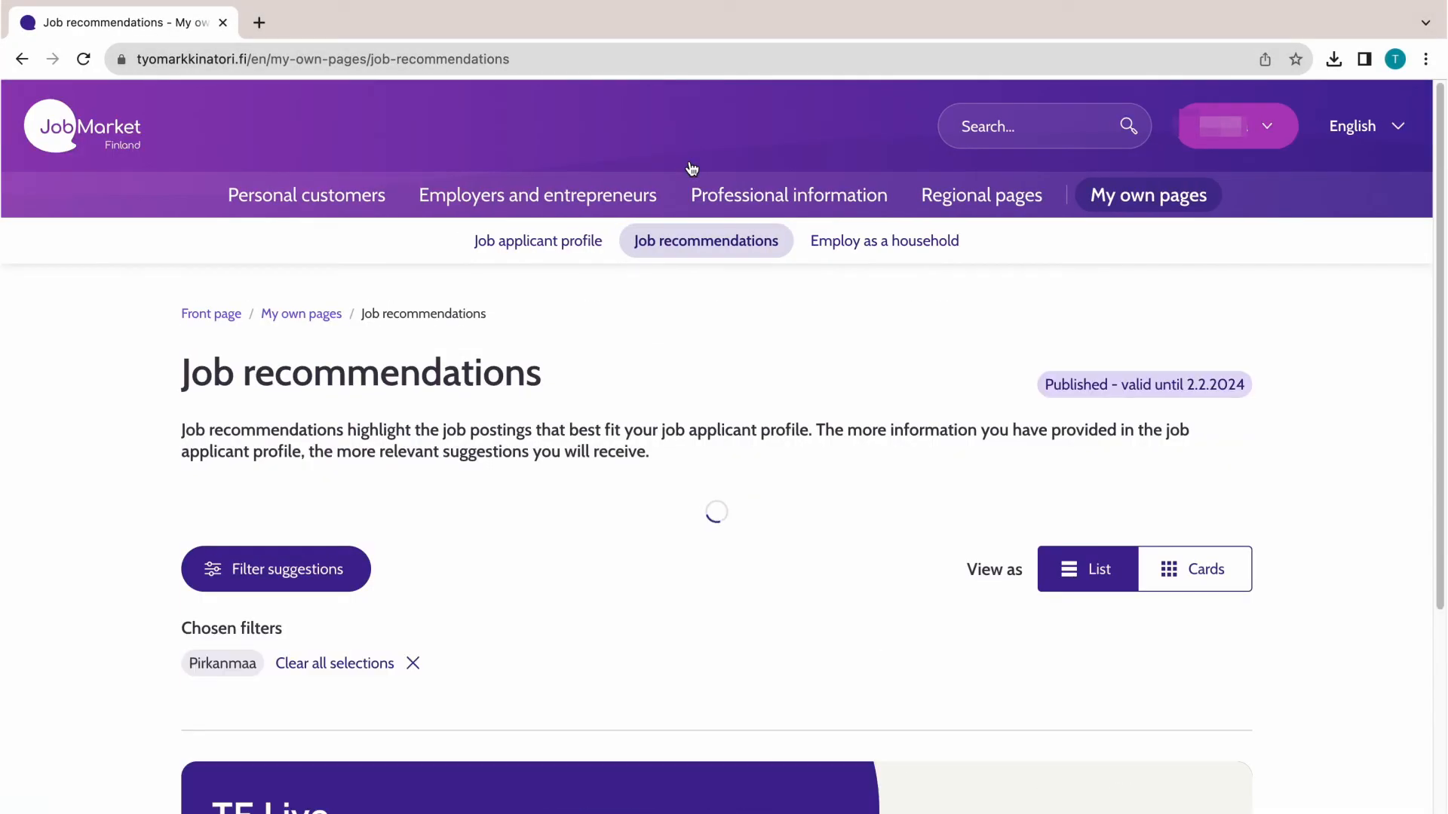
{"action": "scroll", "coordinate": [680, 377], "scroll_direction": "down", "scroll_amount": 2}
{"action": "scroll", "coordinate": [680, 384], "scroll_direction": "down", "scroll_amount": 3}
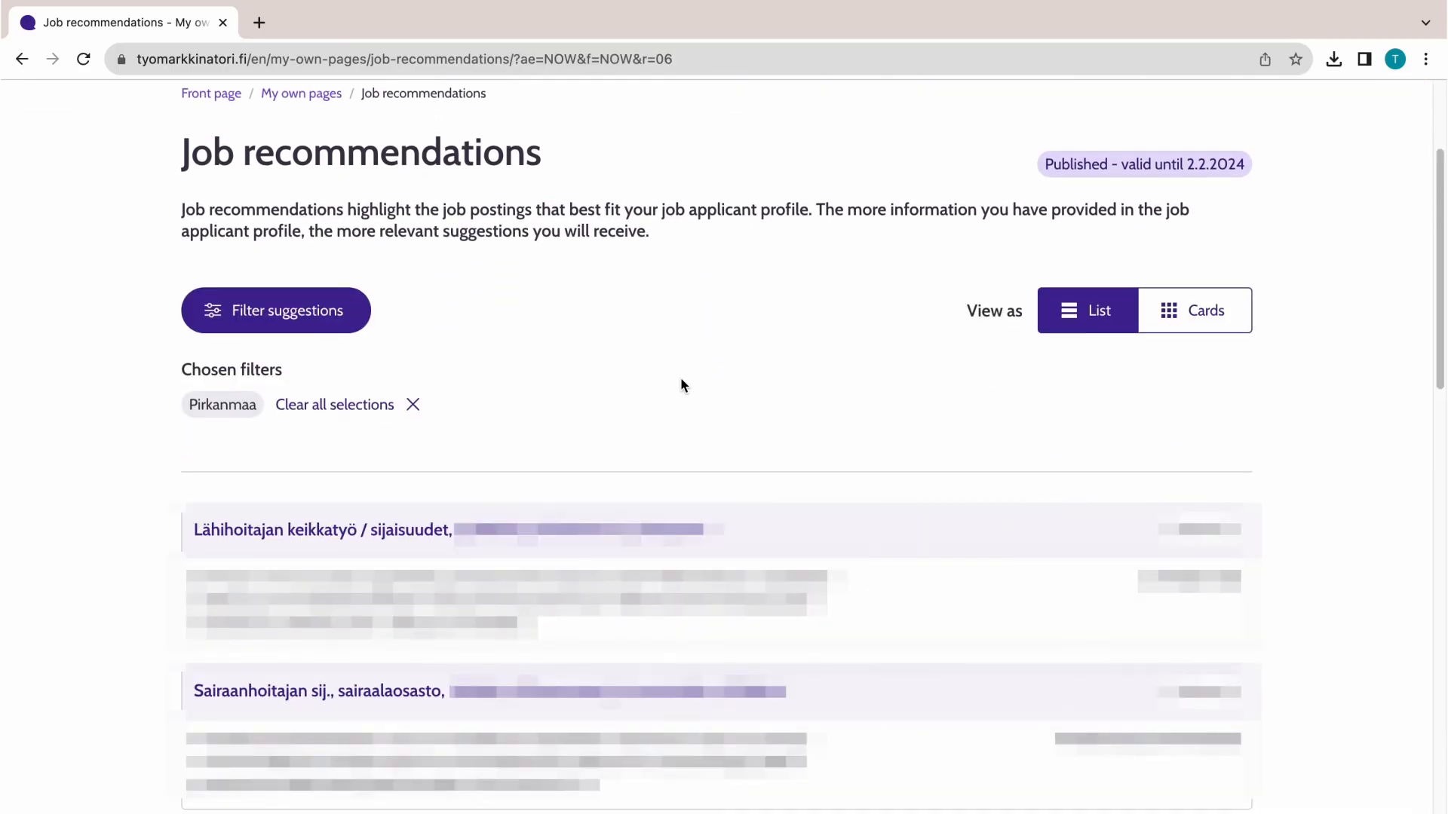
Examine the location and publication time options of the job suggestion filters, and leave the filters without applying any.
{"action": "left_click", "coordinate": [279, 311]}
{"action": "left_click", "coordinate": [528, 308]}
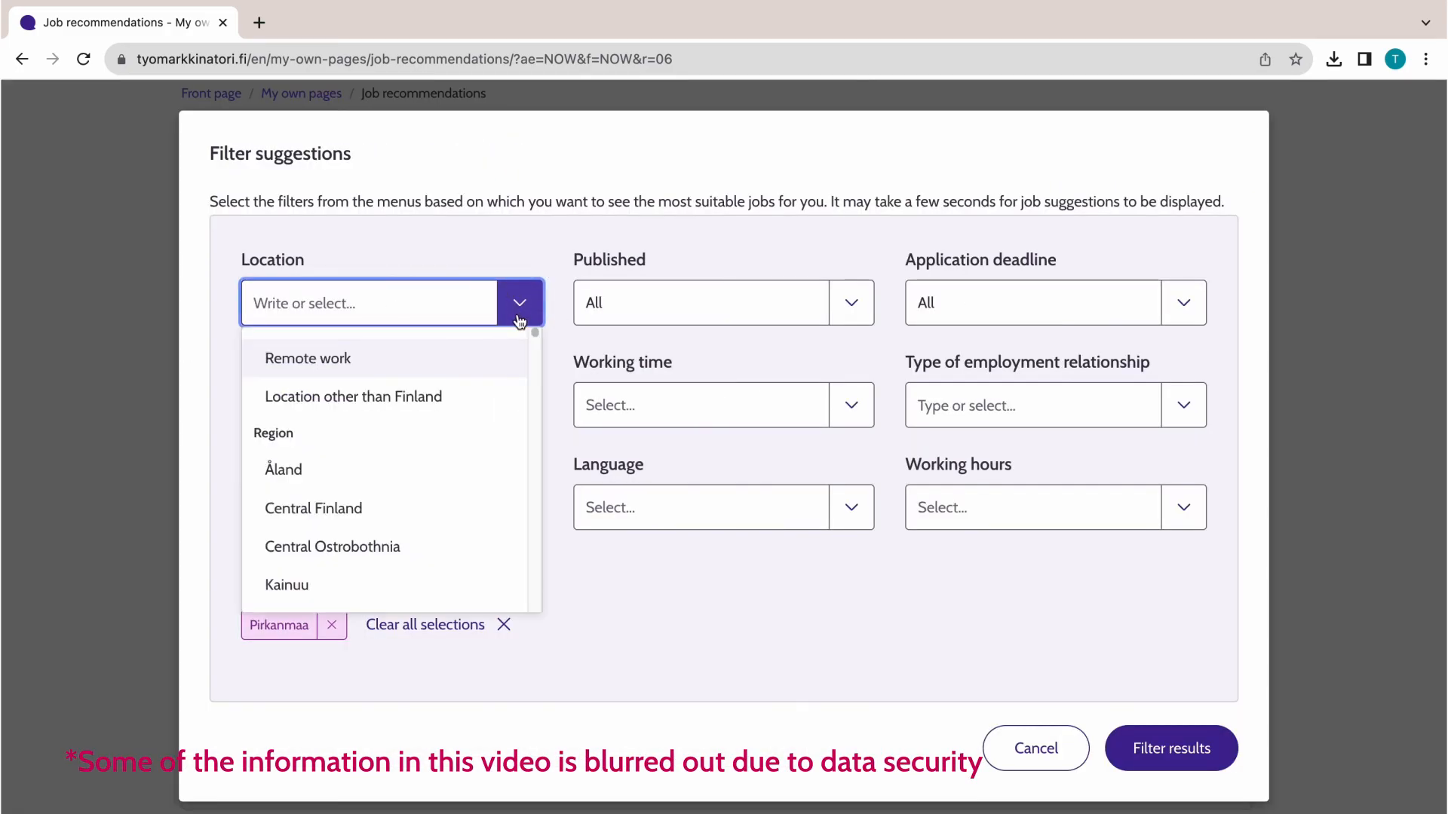
{"action": "left_click", "coordinate": [521, 306]}
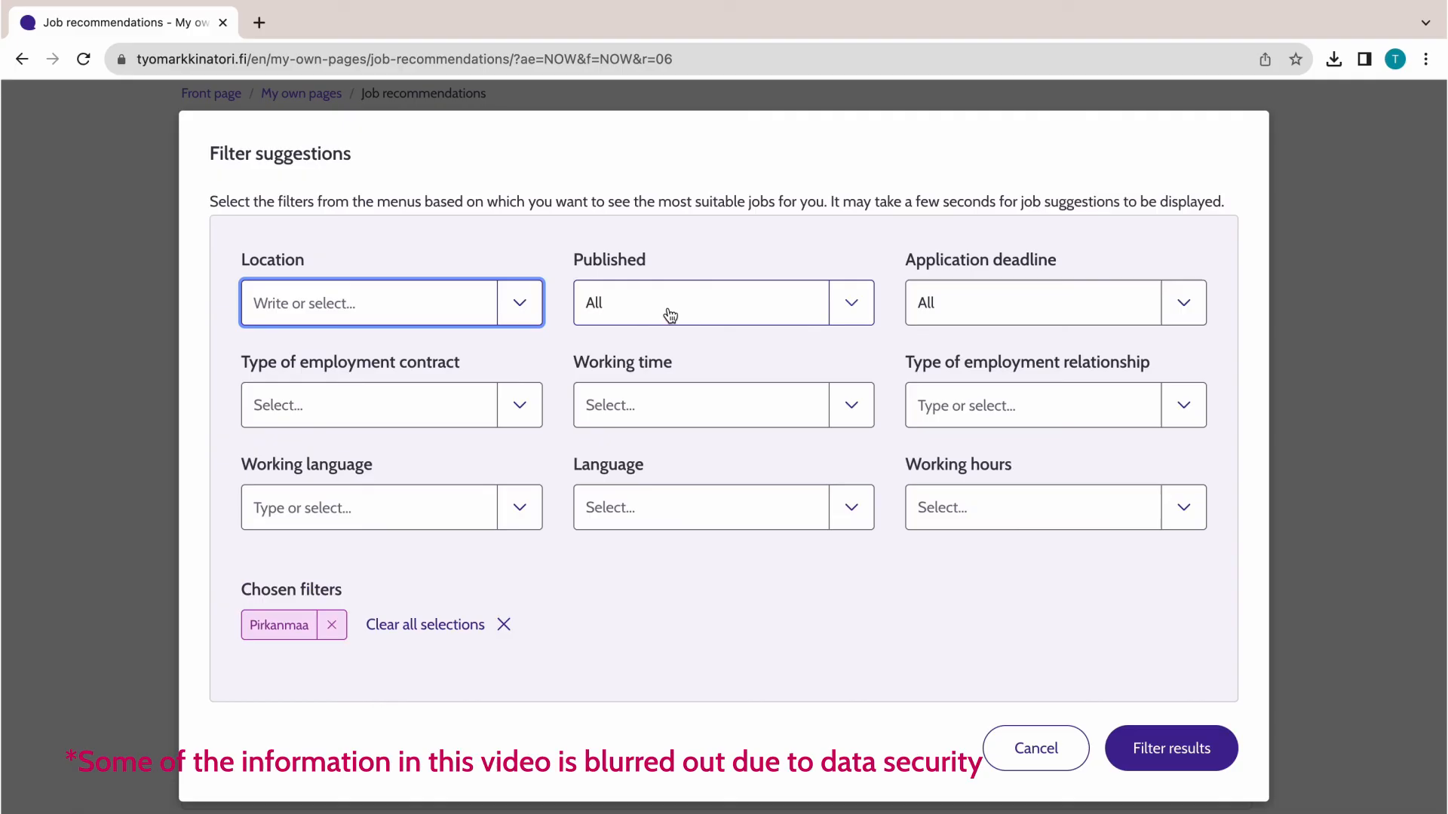
{"action": "left_click", "coordinate": [850, 306]}
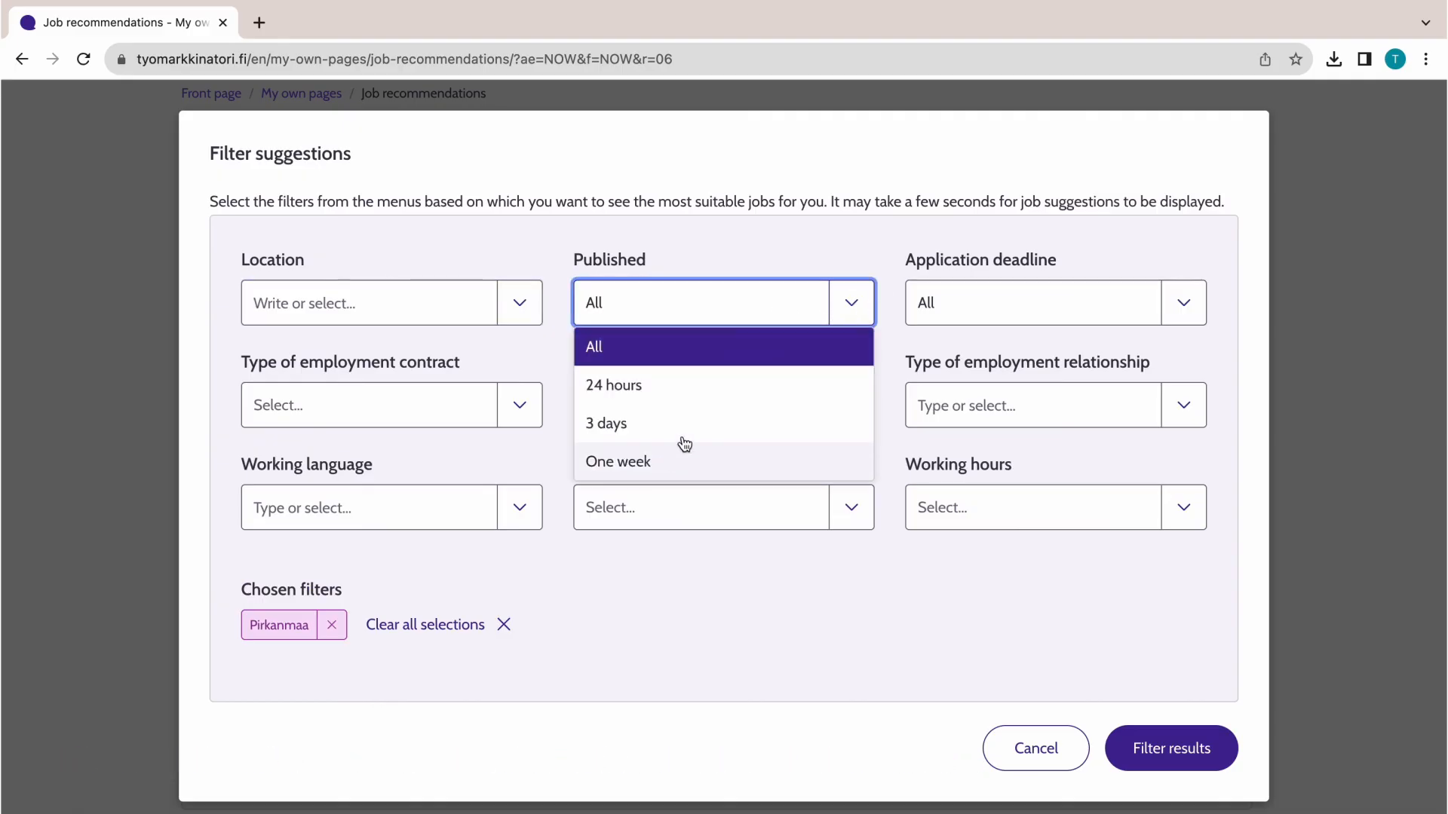
{"action": "left_click", "coordinate": [853, 312]}
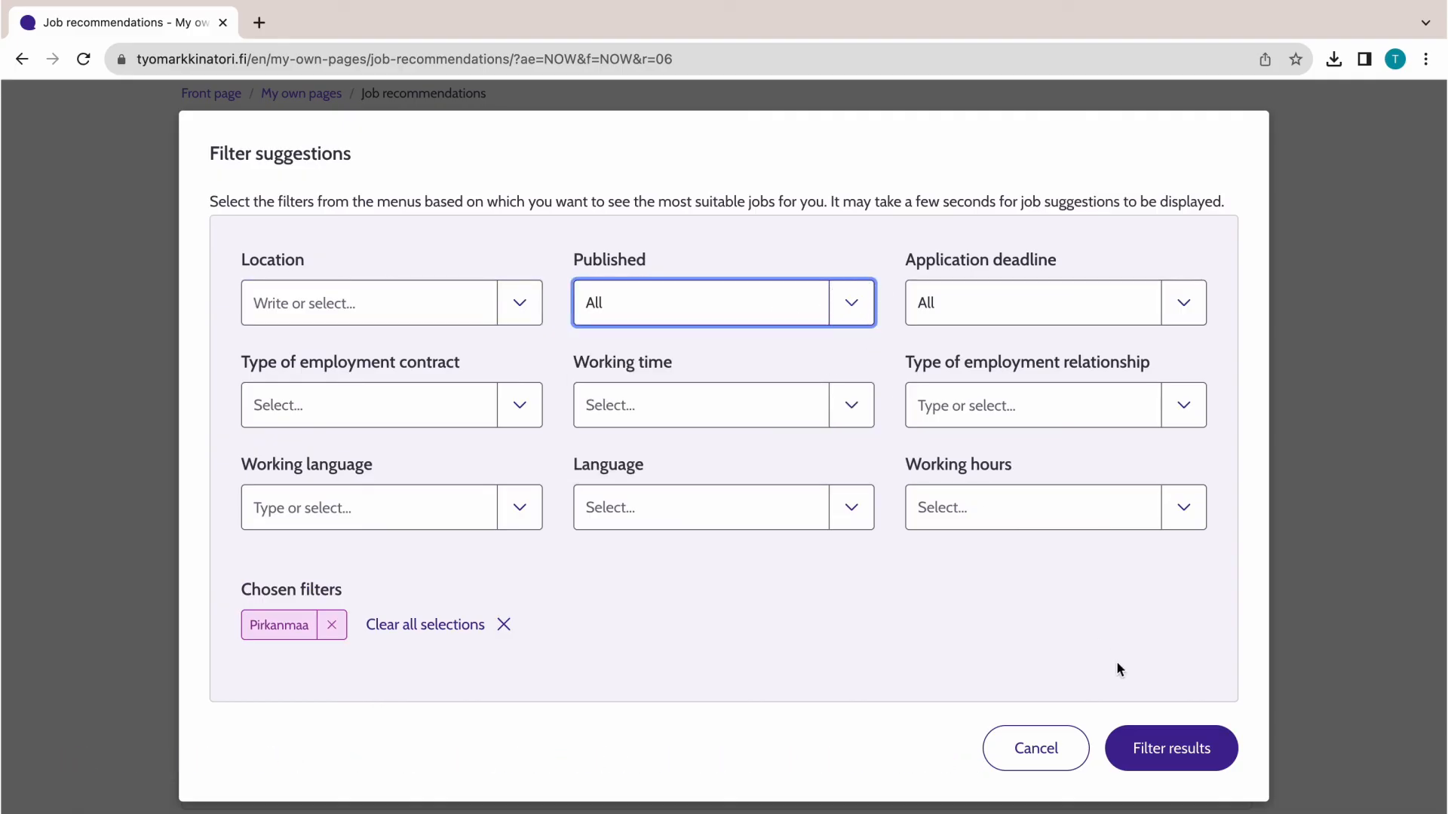
{"action": "left_click", "coordinate": [1050, 751]}
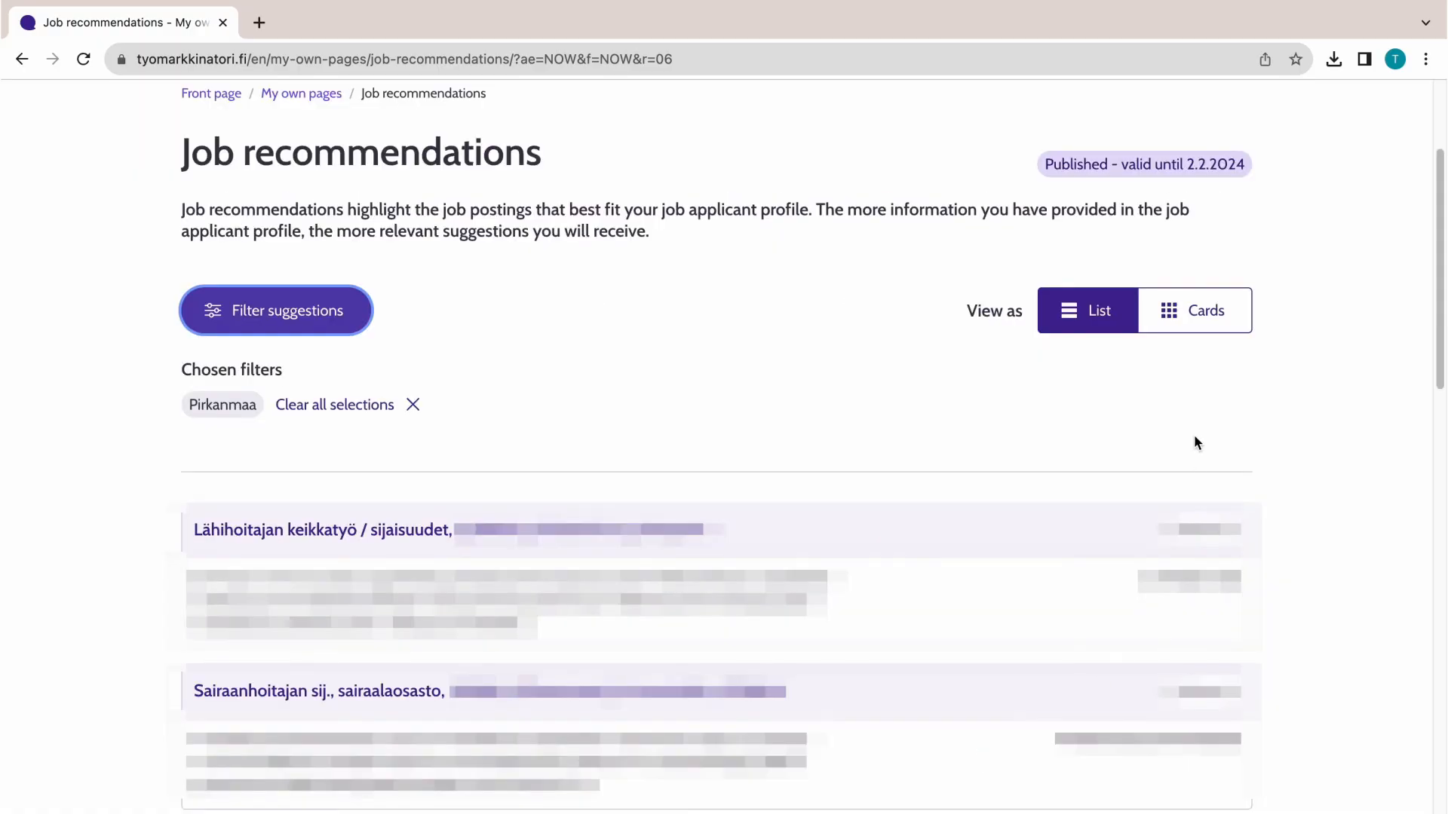
Show the job recommendations as cards and open the posting "Lähihoitajan keikkatyö / sijaisuudet".
{"action": "left_click", "coordinate": [1202, 325]}
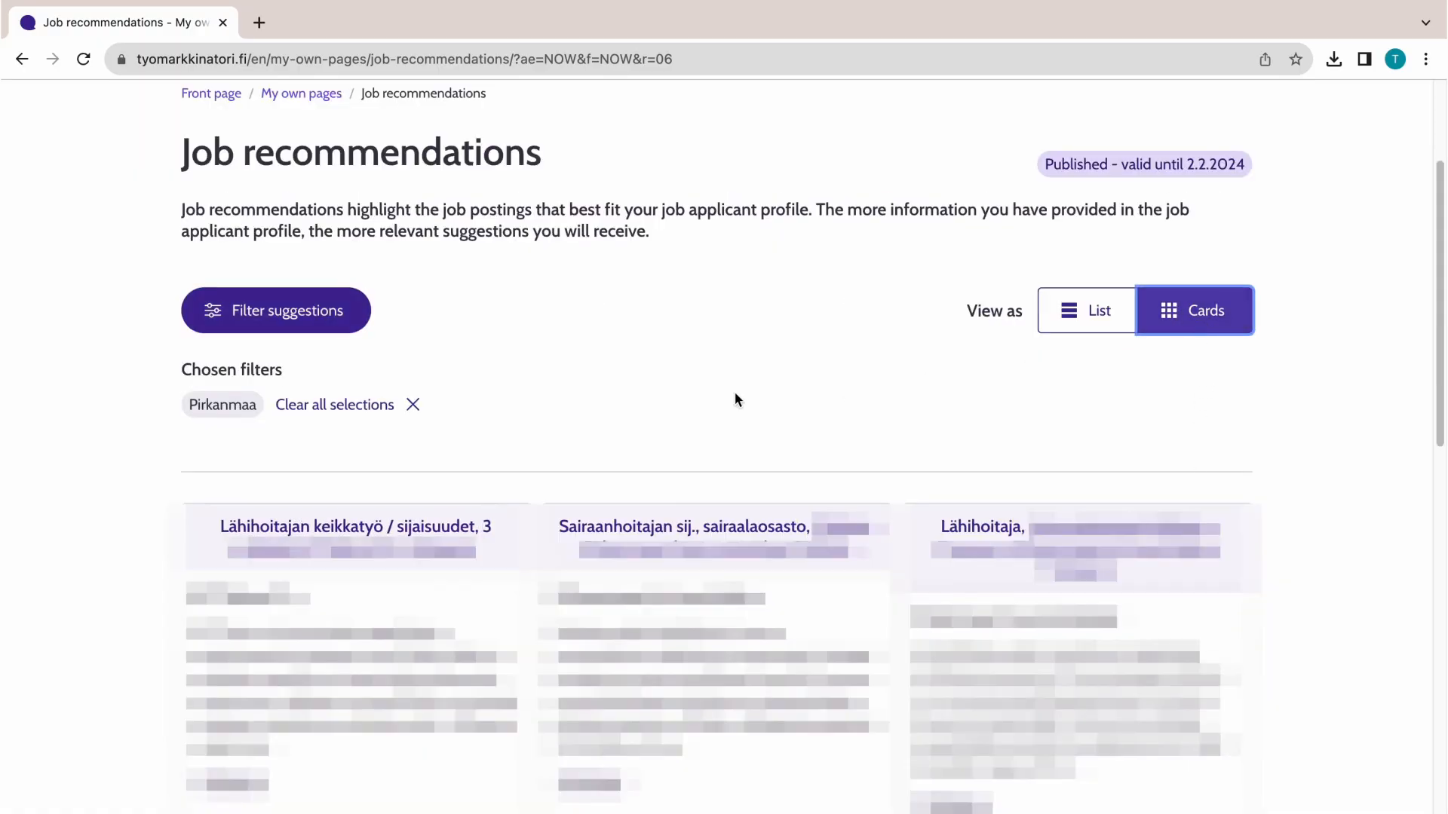
{"action": "scroll", "coordinate": [615, 414], "scroll_direction": "down", "scroll_amount": 5}
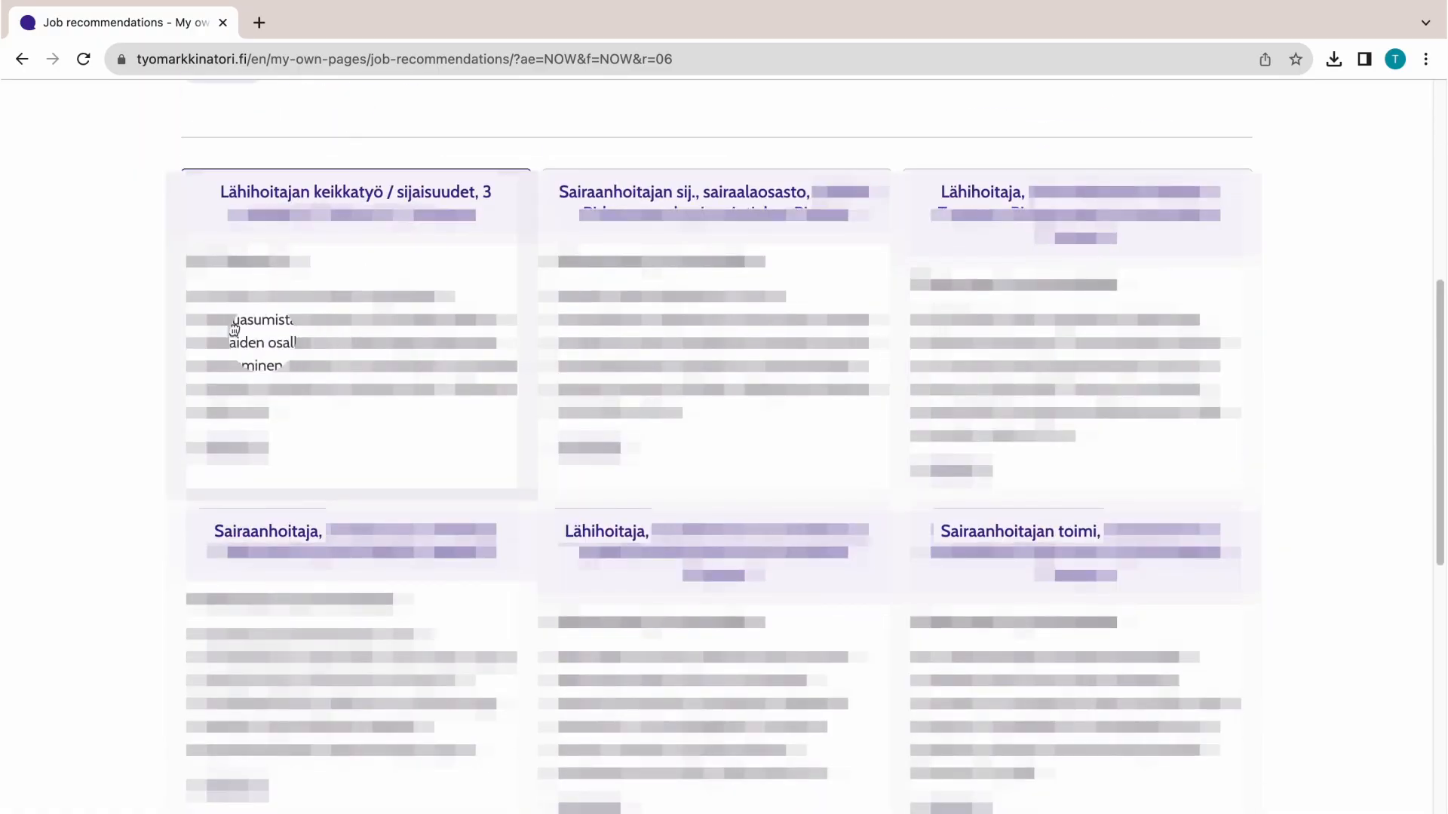
{"action": "left_click", "coordinate": [333, 344]}
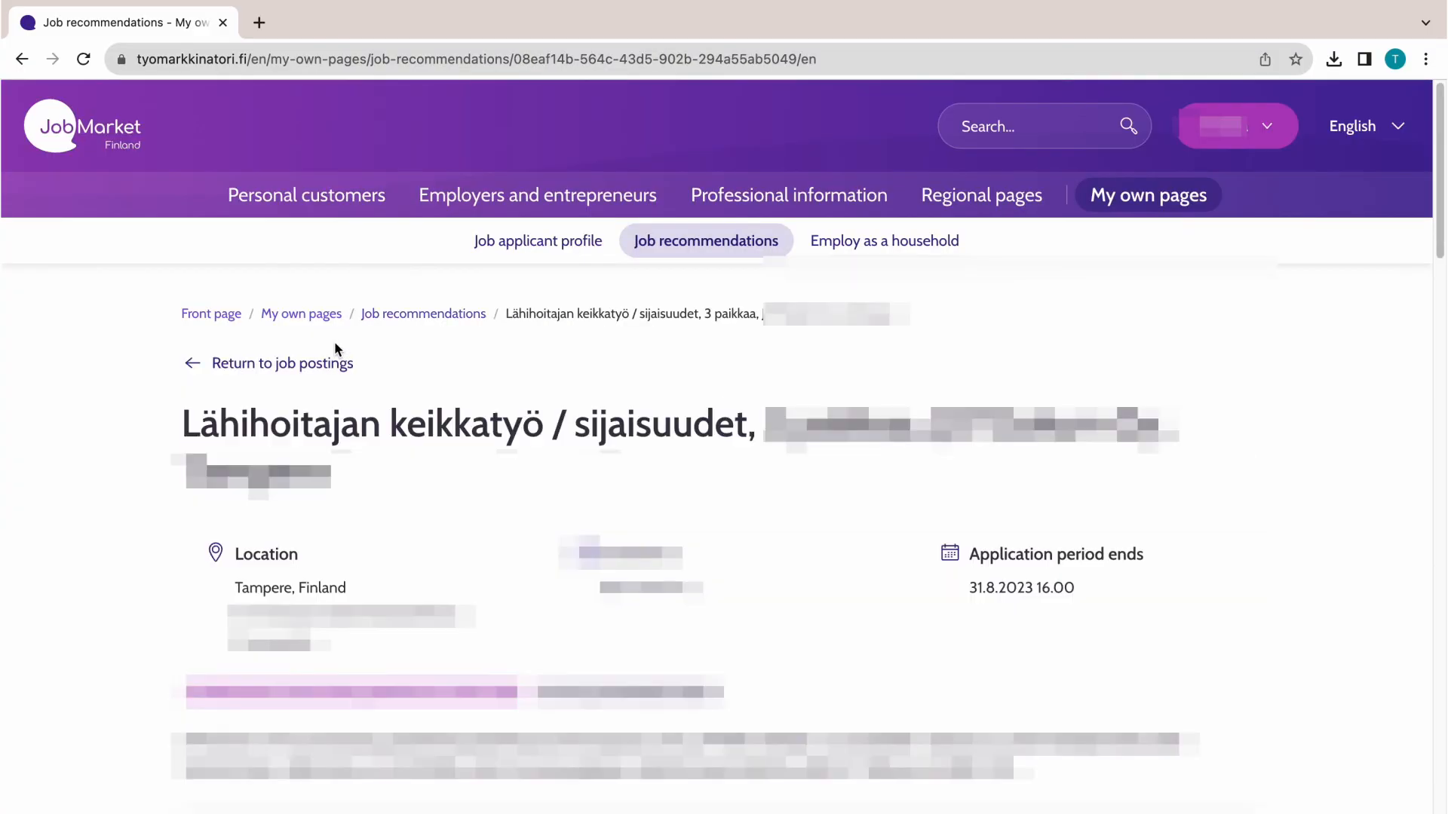
Read through the full job posting, from its description and requirements to the employment and contact details.
{"action": "scroll", "coordinate": [351, 399], "scroll_direction": "down", "scroll_amount": 5}
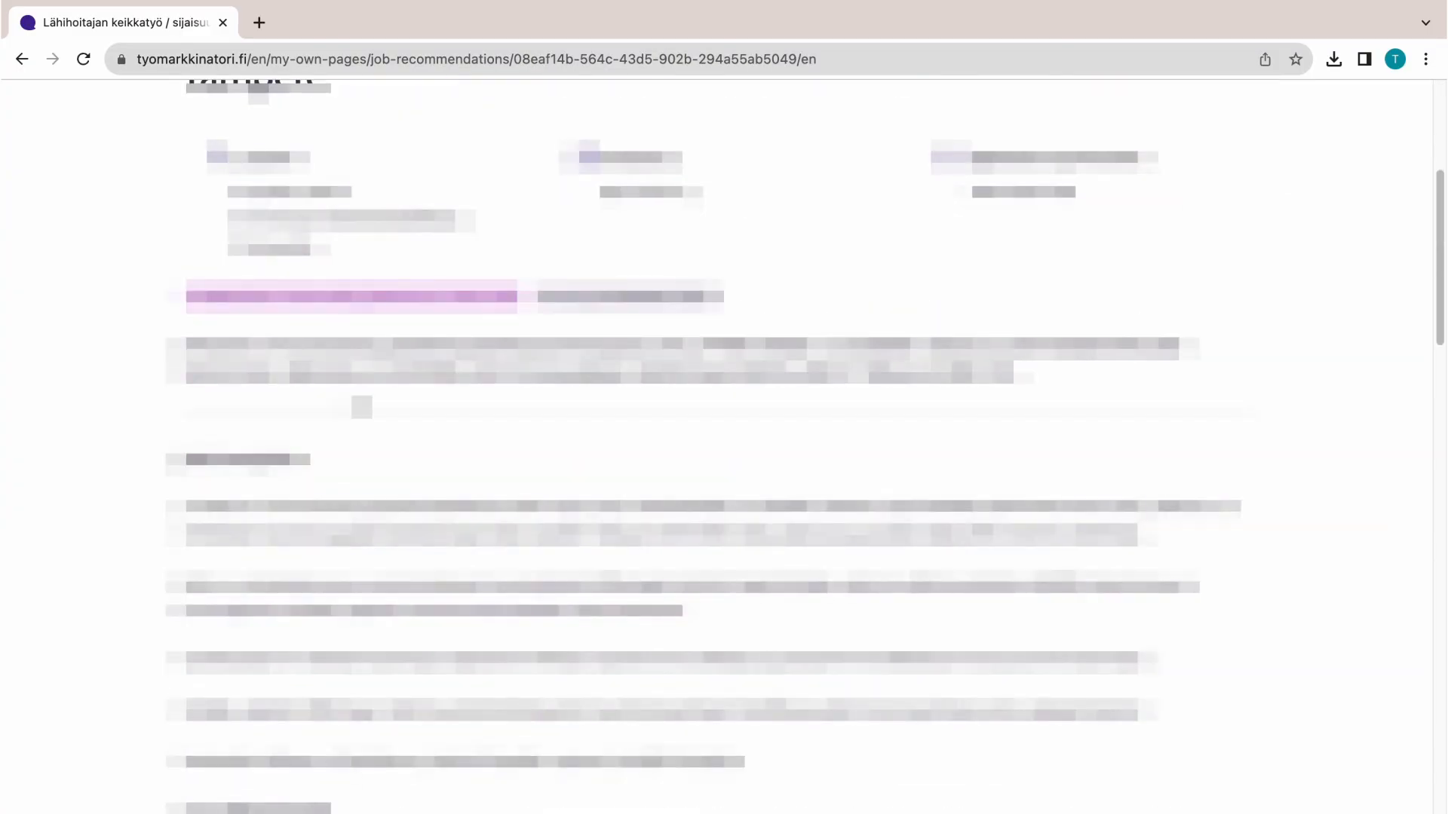
{"action": "scroll", "coordinate": [361, 407], "scroll_direction": "down", "scroll_amount": 5}
{"action": "scroll", "coordinate": [682, 445], "scroll_direction": "down", "scroll_amount": 9}
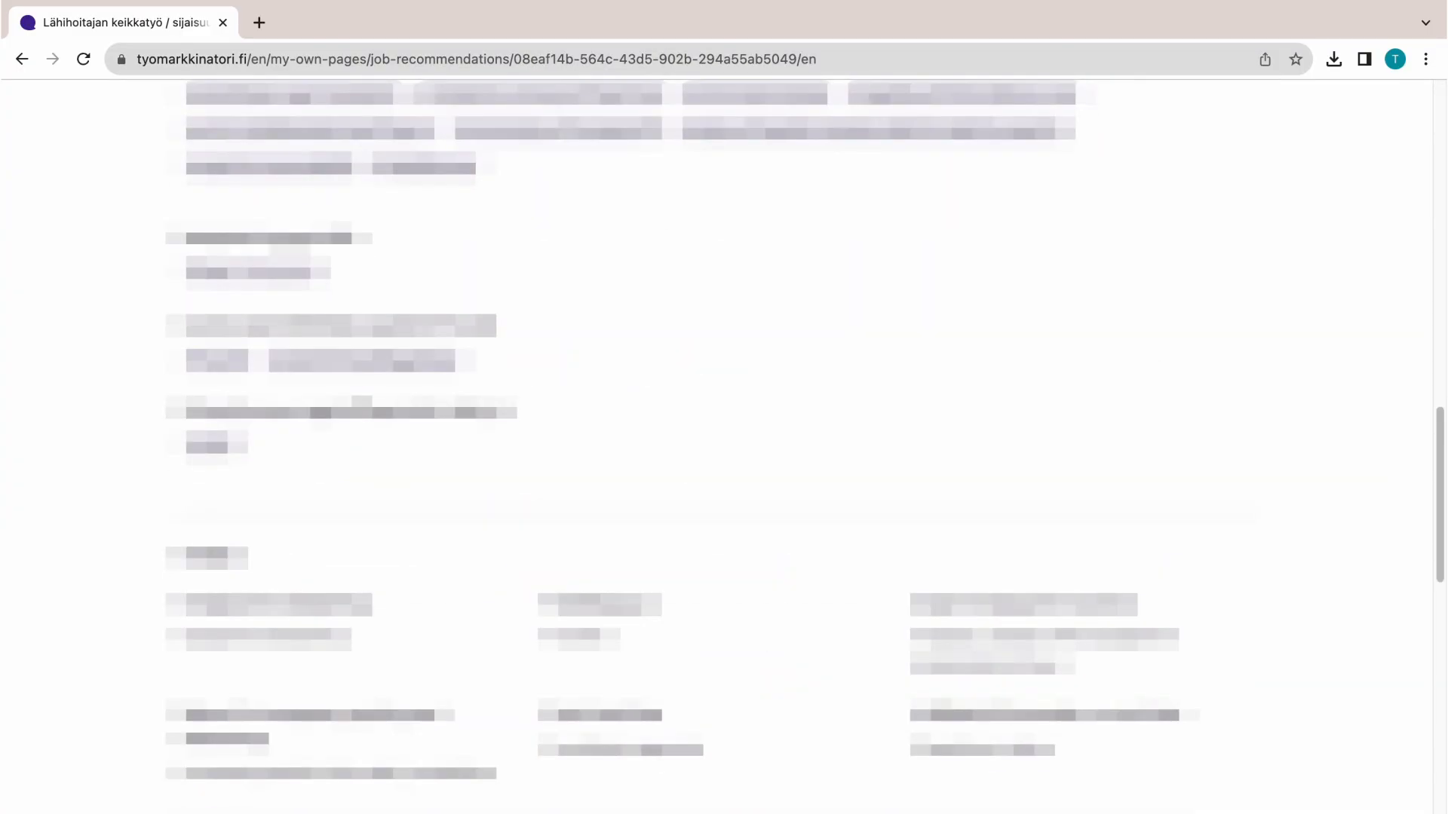
{"action": "scroll", "coordinate": [724, 445], "scroll_direction": "down", "scroll_amount": 10}
{"action": "scroll", "coordinate": [354, 406], "scroll_direction": "down", "scroll_amount": 5}
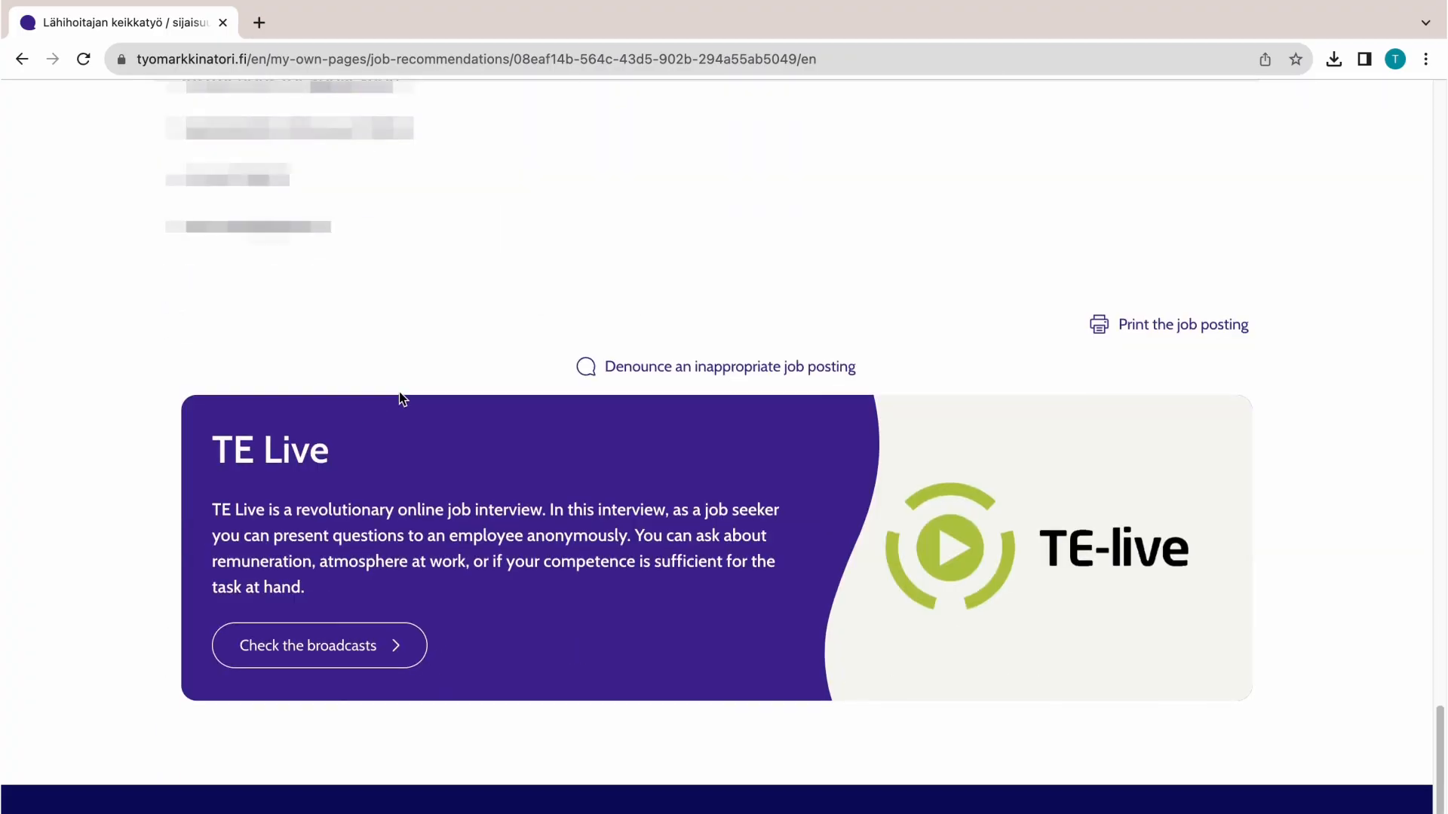
{"action": "scroll", "coordinate": [401, 401], "scroll_direction": "up", "scroll_amount": 4}
{"action": "scroll", "coordinate": [724, 444], "scroll_direction": "up", "scroll_amount": 4}
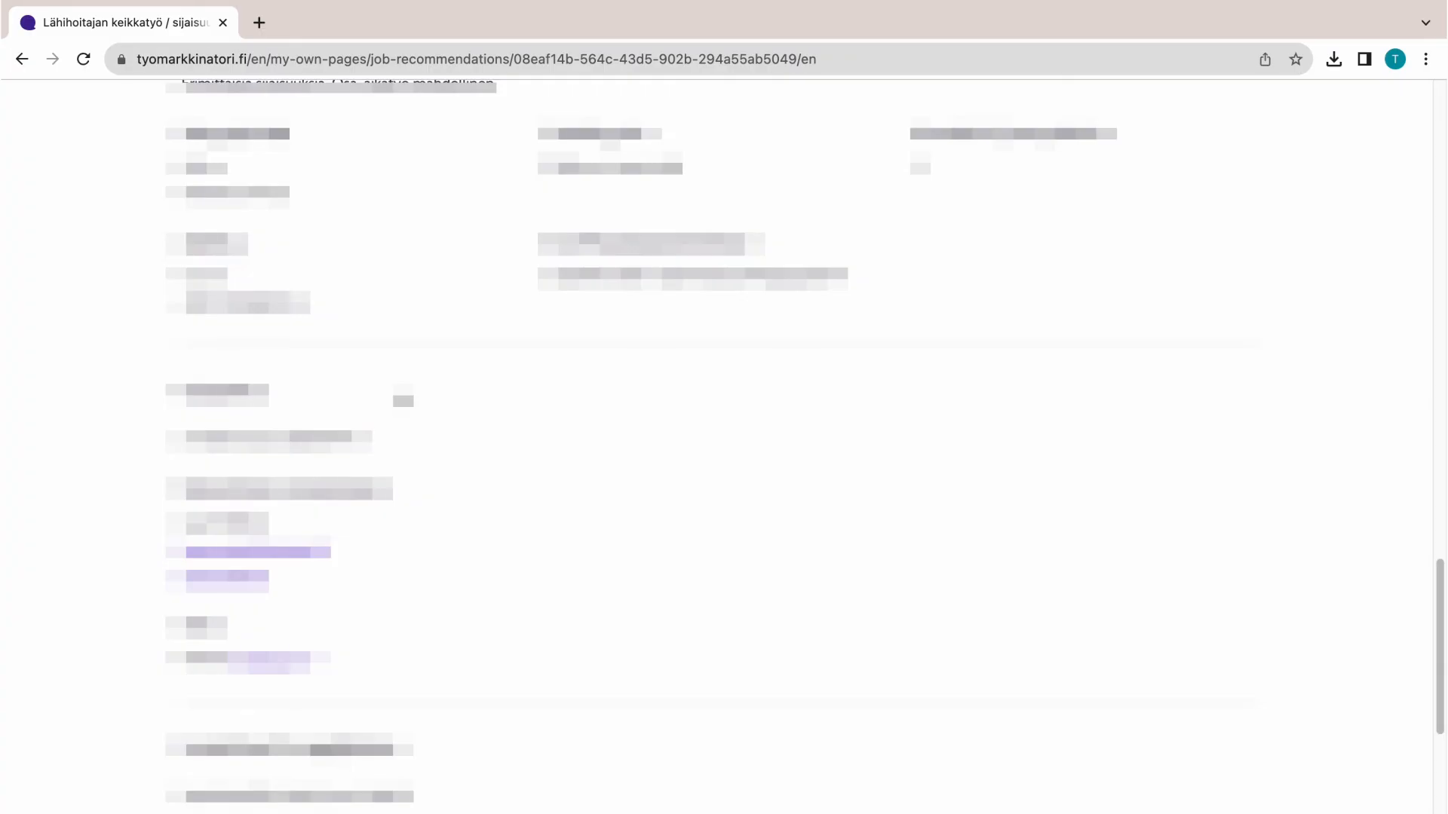